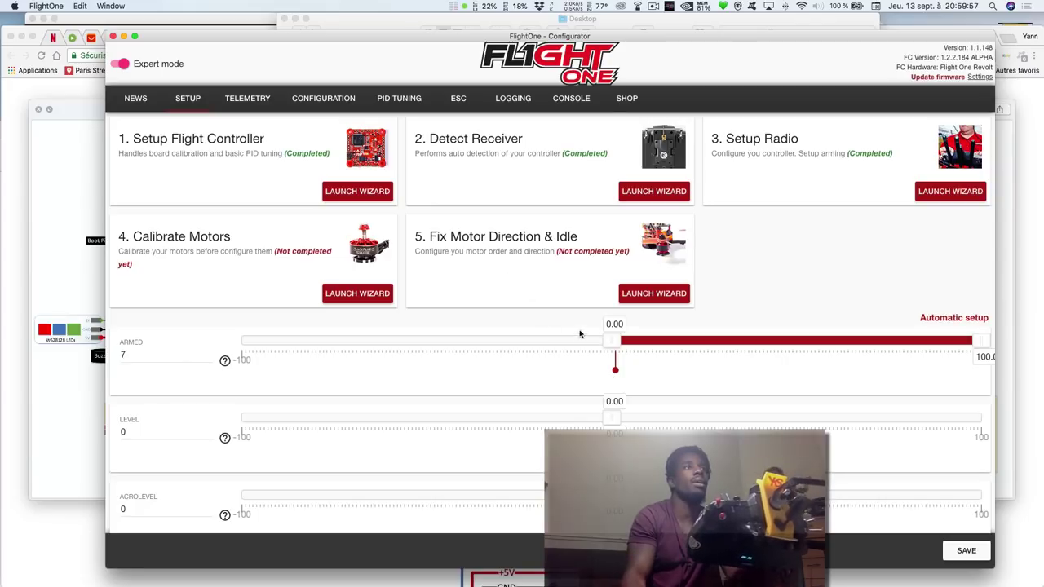
# Lower the ARMED range's start to -7, and assign LEVEL to channel 7 with a range of 39 to 100
pyautogui.moveTo(614, 343); pyautogui.dragTo(584, 343)
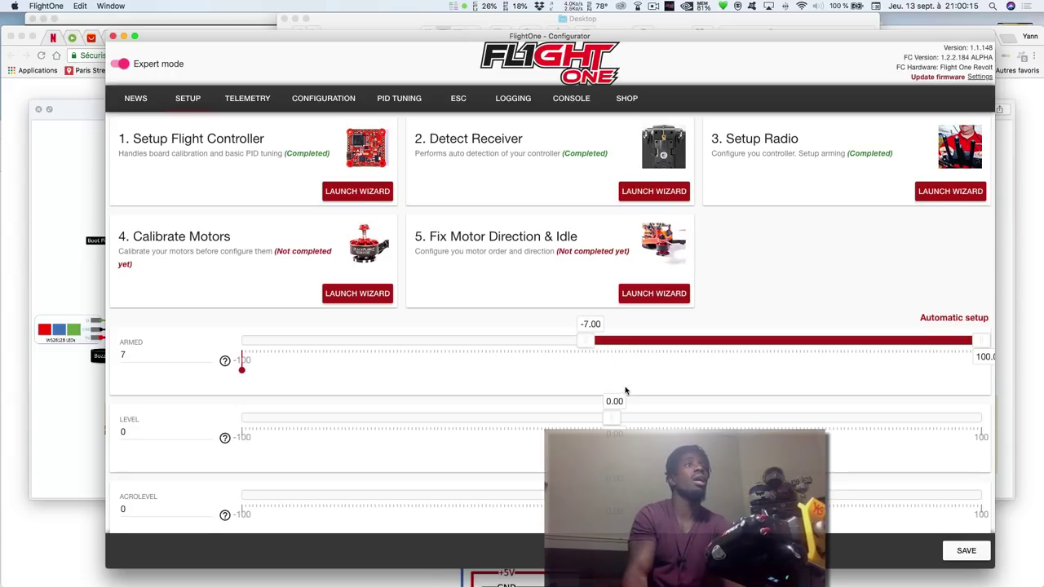
pyautogui.scroll(-1, 626, 391)
pyautogui.moveTo(611, 417); pyautogui.dragTo(1003, 400)
pyautogui.scroll(-1, 865, 368)
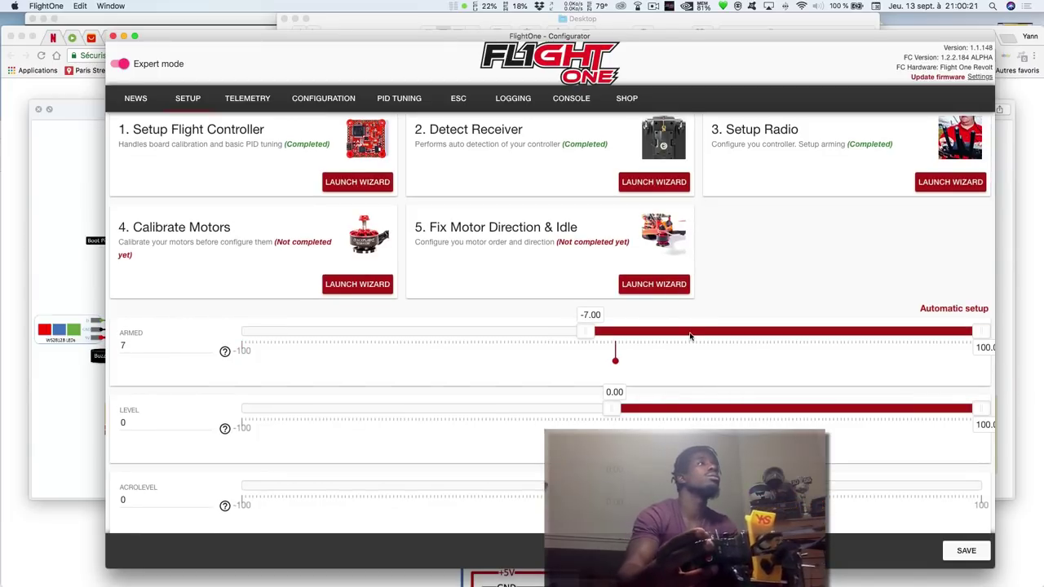
pyautogui.moveTo(143, 421); pyautogui.dragTo(116, 422)
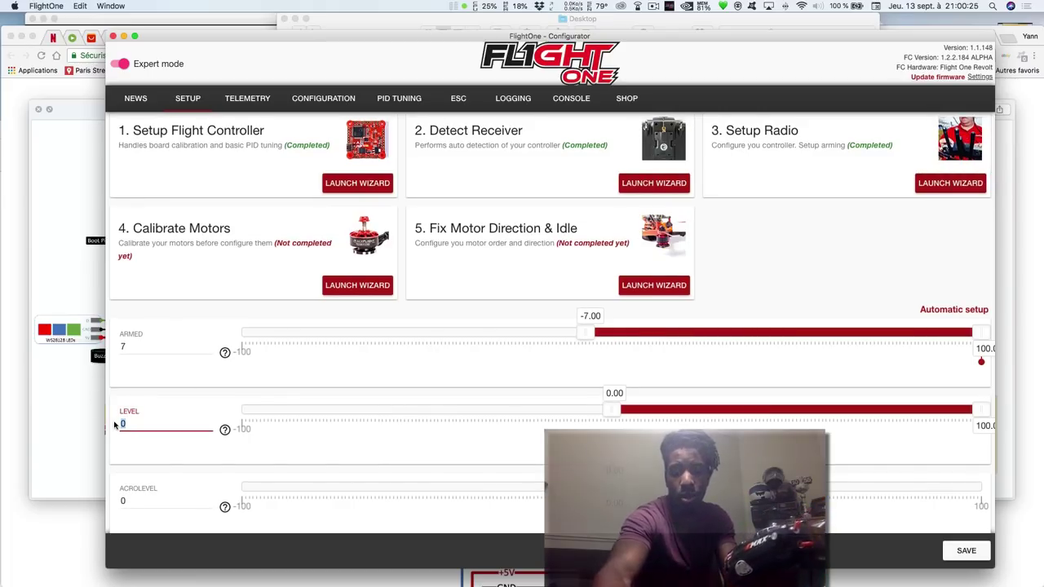
pyautogui.write('7')
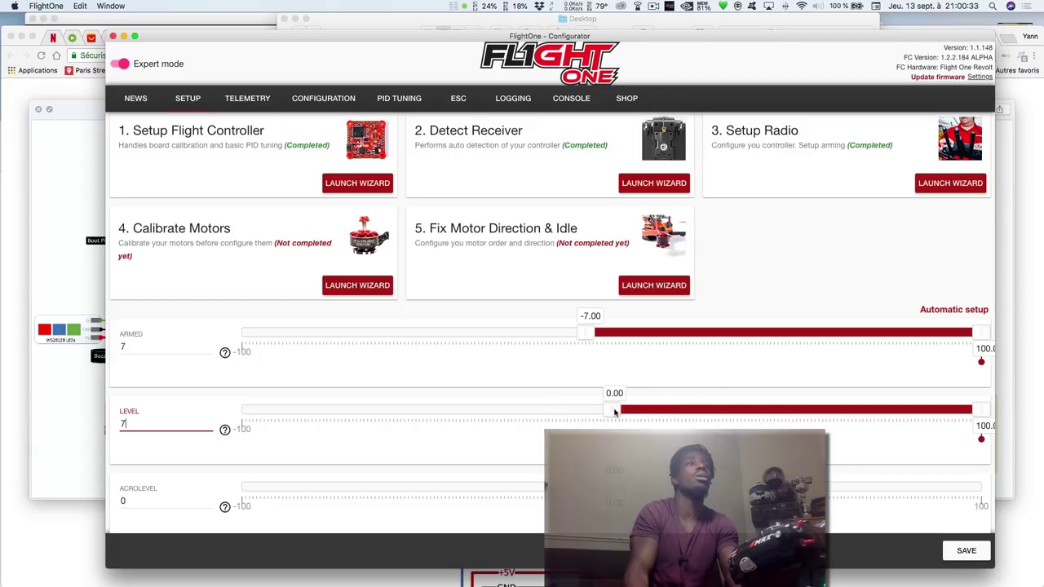
pyautogui.moveTo(613, 412); pyautogui.dragTo(741, 397)
pyautogui.scroll(1, 741, 396)
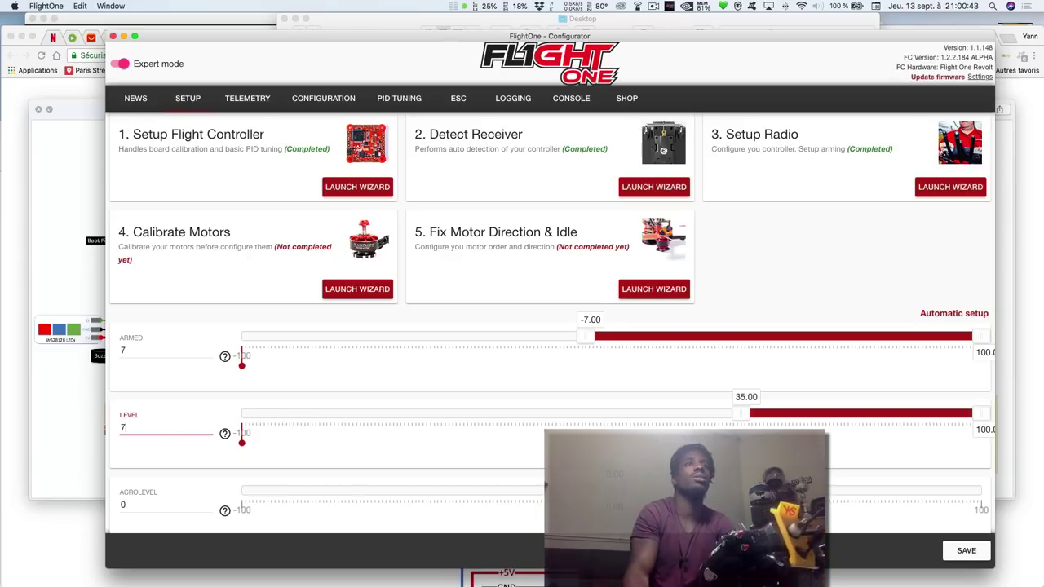
pyautogui.moveTo(743, 415); pyautogui.dragTo(759, 414)
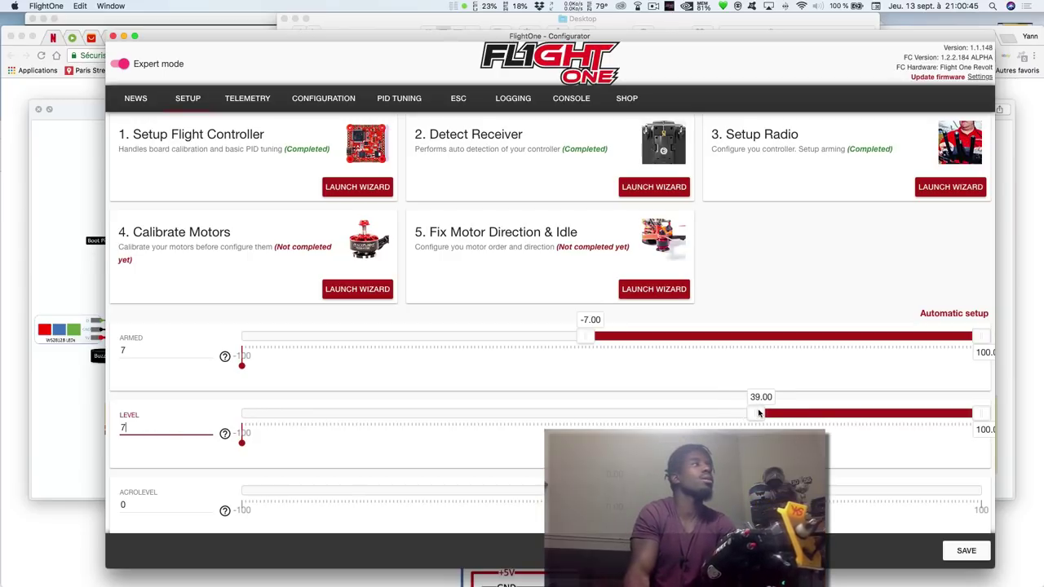
# Save the ARMED and LEVEL mode settings to the flight controller
pyautogui.scroll(-3, 208, 453)
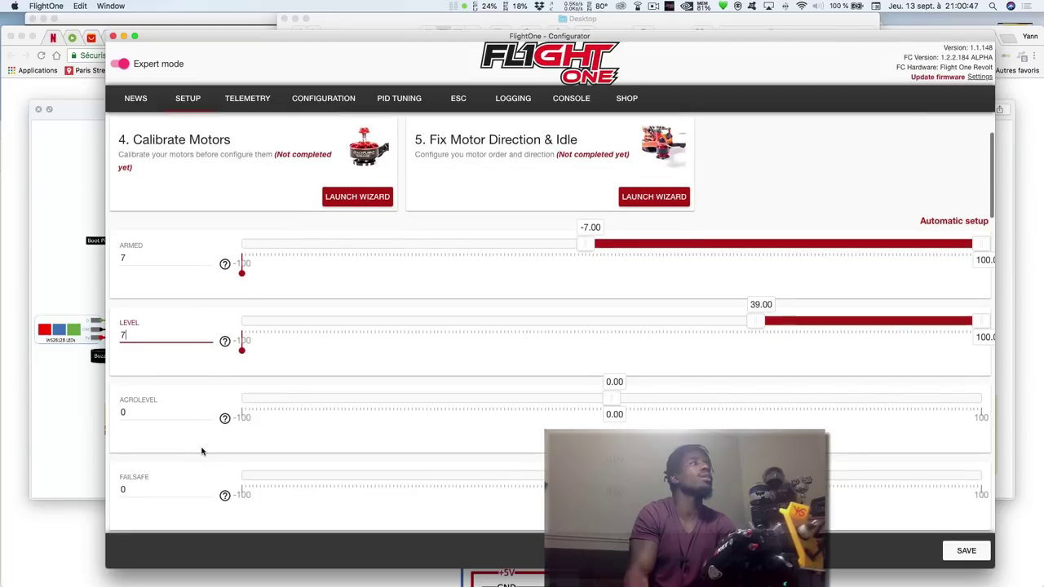
pyautogui.scroll(-6, 202, 451)
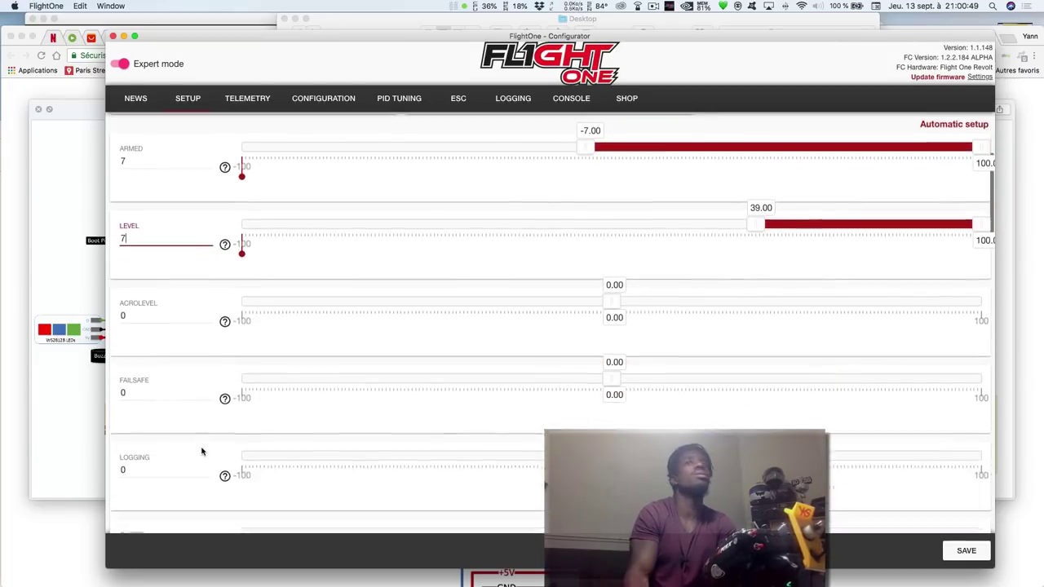
pyautogui.scroll(-10, 202, 451)
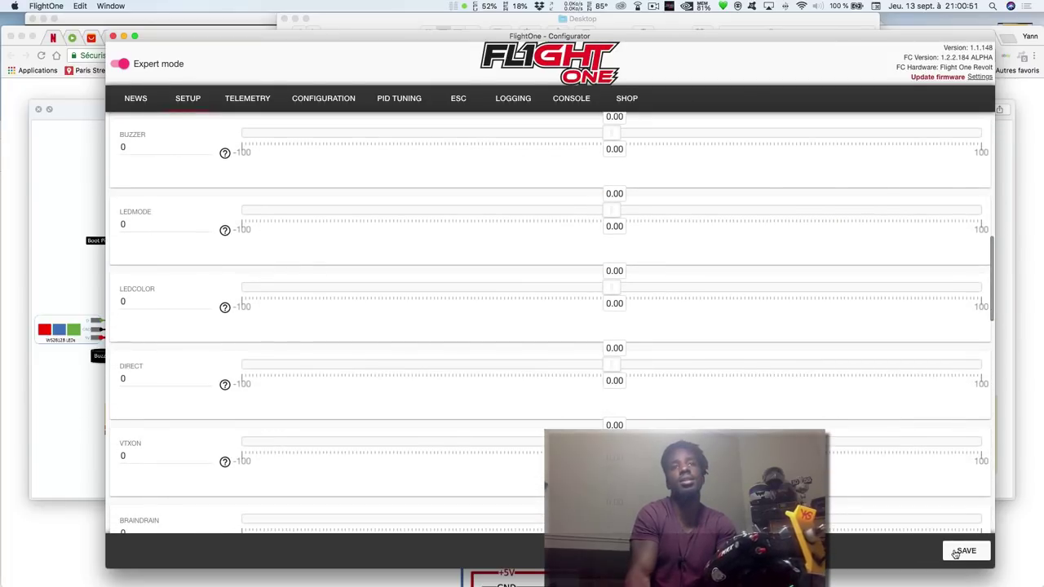
pyautogui.click(954, 551)
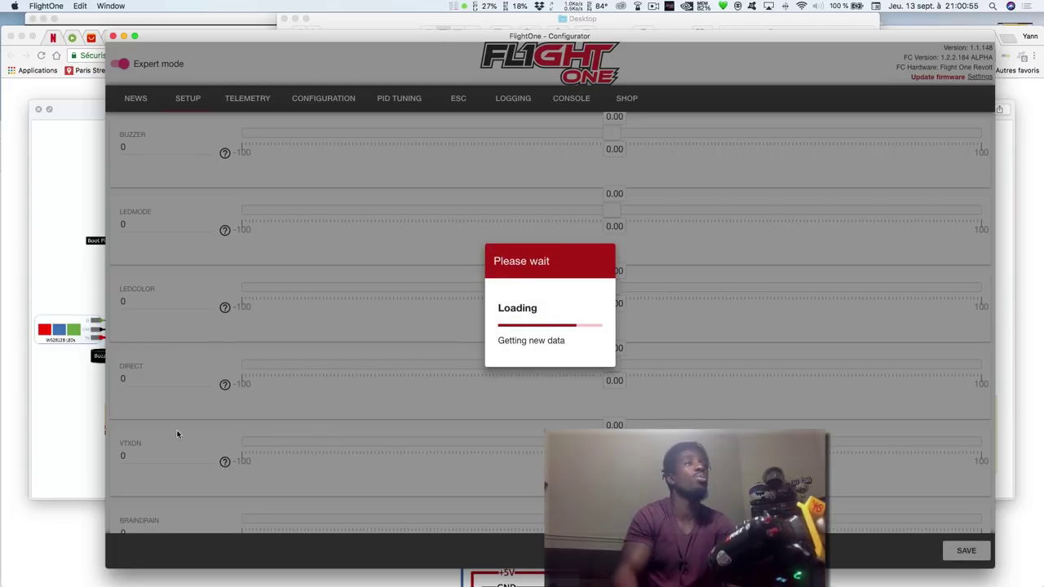
# Show the current radio data to examine the stick and aux channel values, and close it
pyautogui.scroll(-5, 176, 434)
pyautogui.scroll(-15, 177, 433)
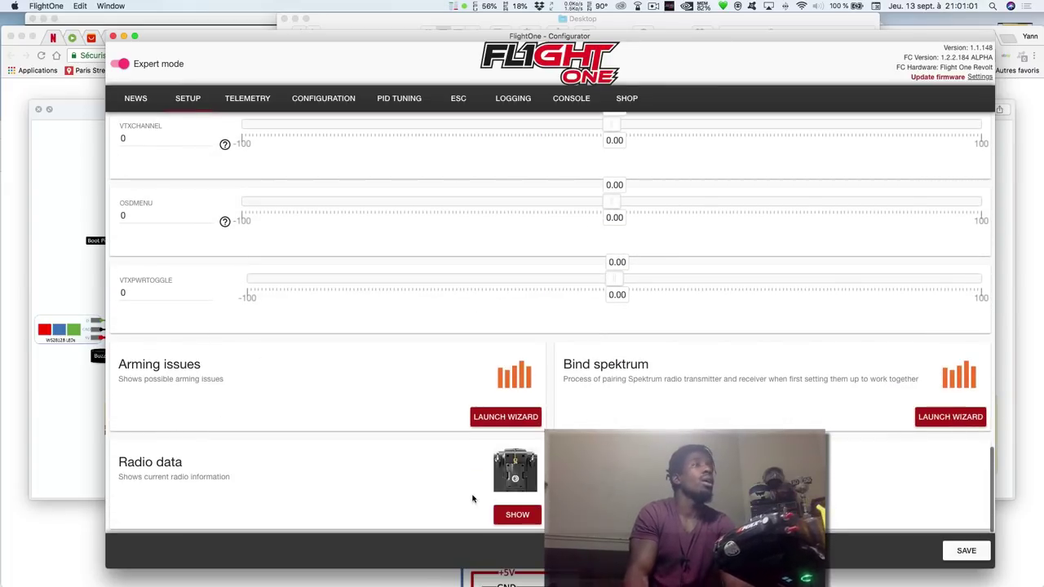
pyautogui.click(511, 516)
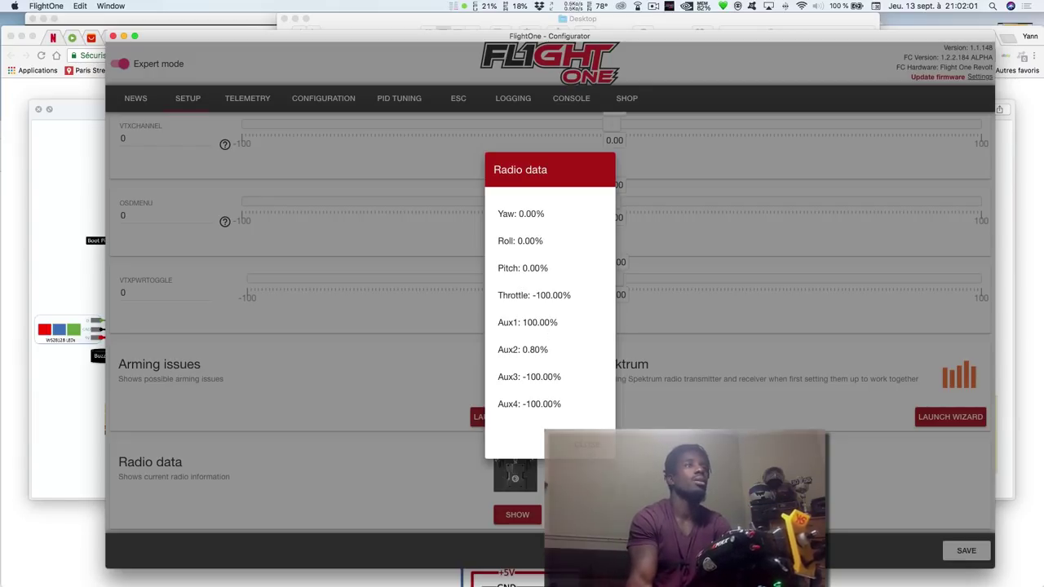
pyautogui.click(436, 326)
# Assign both PROFILE2 and PROFILE3 to channel 5
pyautogui.scroll(10, 288, 303)
pyautogui.scroll(10, 185, 326)
pyautogui.scroll(10, 185, 325)
pyautogui.scroll(5, 184, 326)
pyautogui.scroll(-10, 185, 324)
pyautogui.scroll(-10, 184, 325)
pyautogui.scroll(-1, 185, 326)
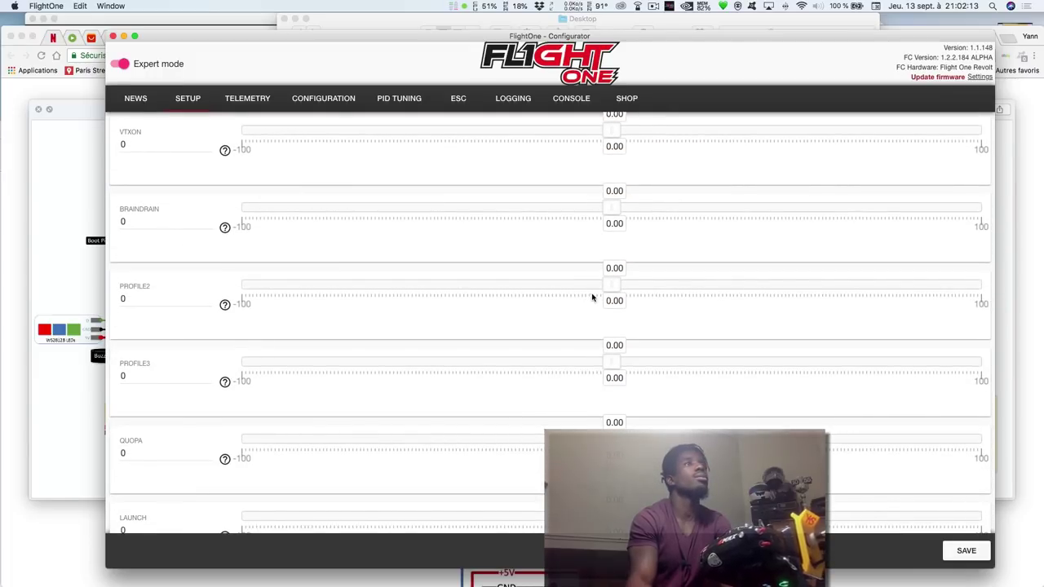
pyautogui.click(197, 300)
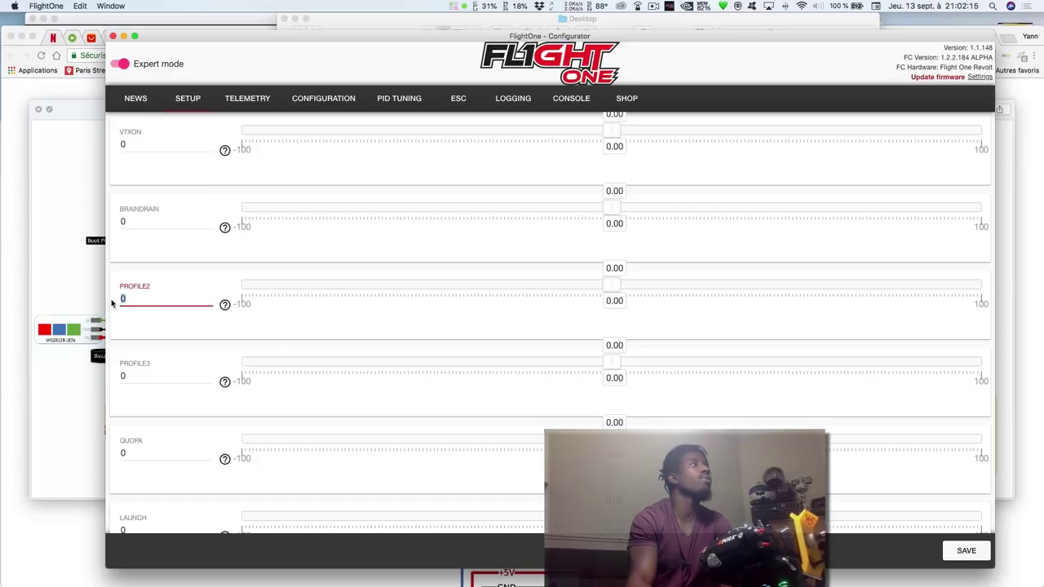
pyautogui.write('5')
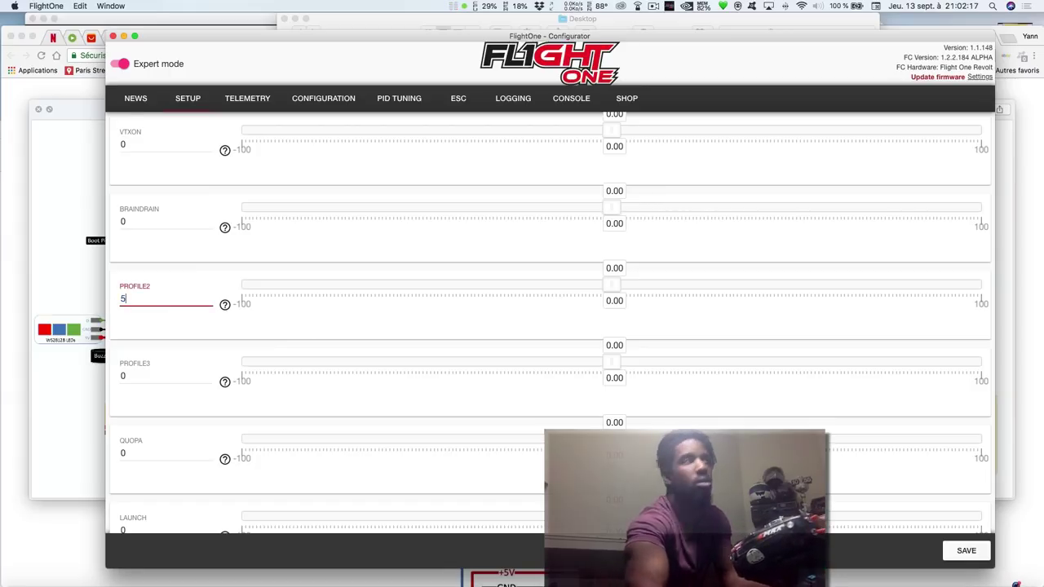
pyautogui.click(160, 385)
pyautogui.write('5')
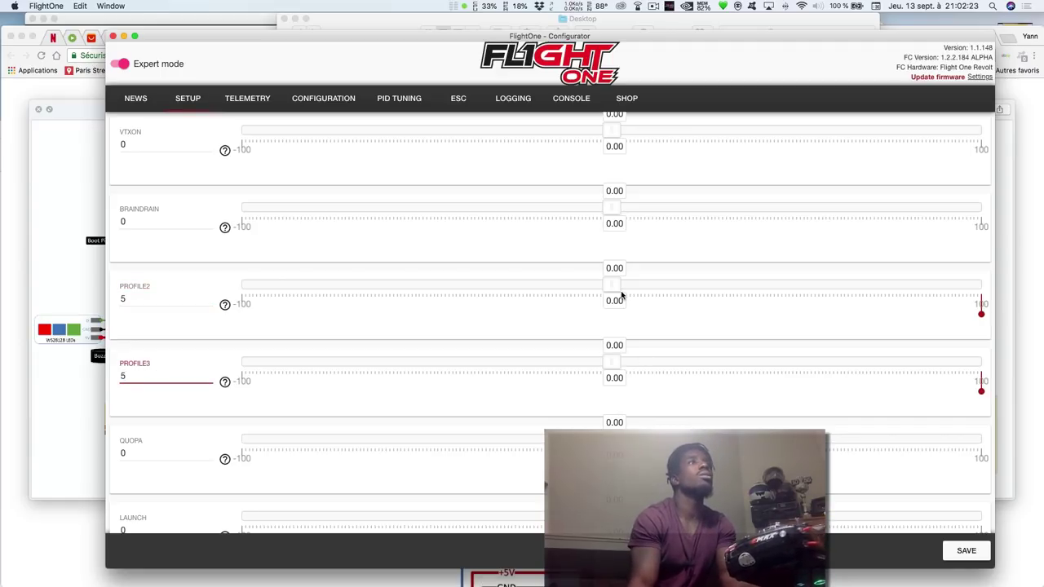
# Set the activation range of PROFILE2 to -51 to 6 and that of PROFILE3 to -100 to -48
pyautogui.moveTo(612, 287); pyautogui.dragTo(420, 299)
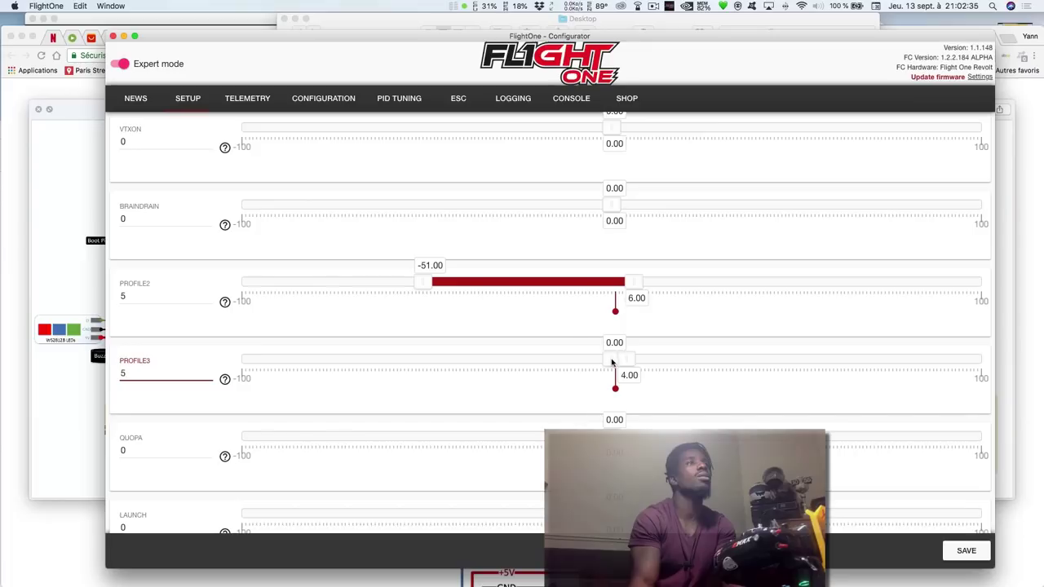
pyautogui.moveTo(611, 361); pyautogui.dragTo(131, 352)
pyautogui.moveTo(617, 361); pyautogui.dragTo(429, 372)
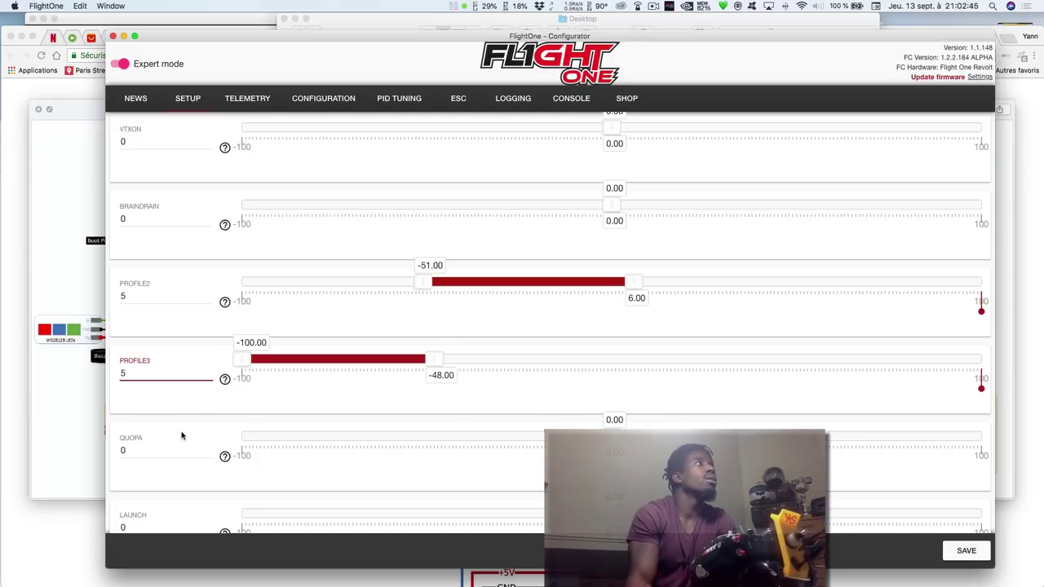
# Assign OSDMENU to channel 8 with an activation range of 51 to 100
pyautogui.scroll(-5, 182, 436)
pyautogui.scroll(-10, 182, 436)
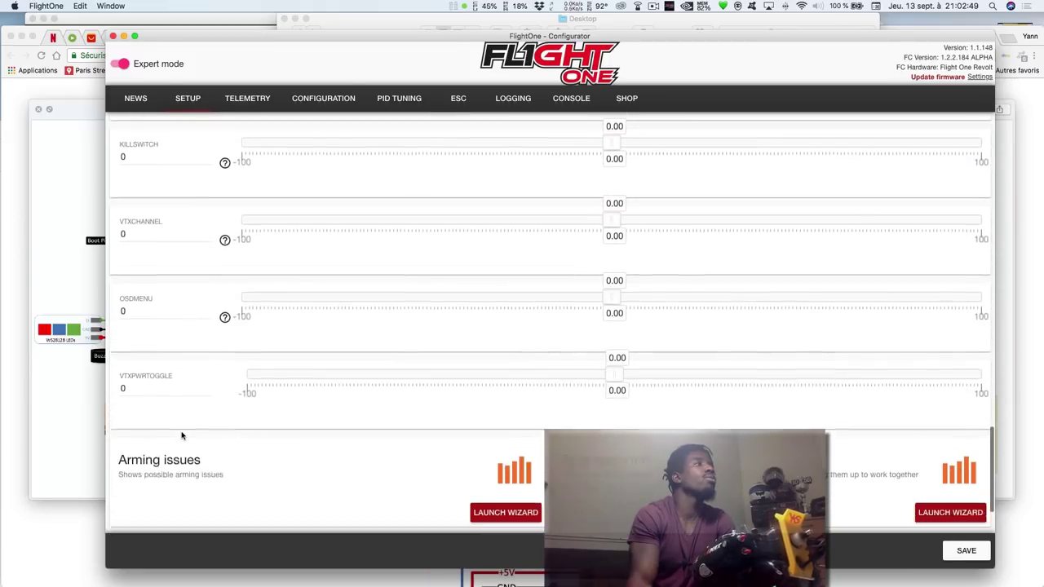
pyautogui.click(131, 244)
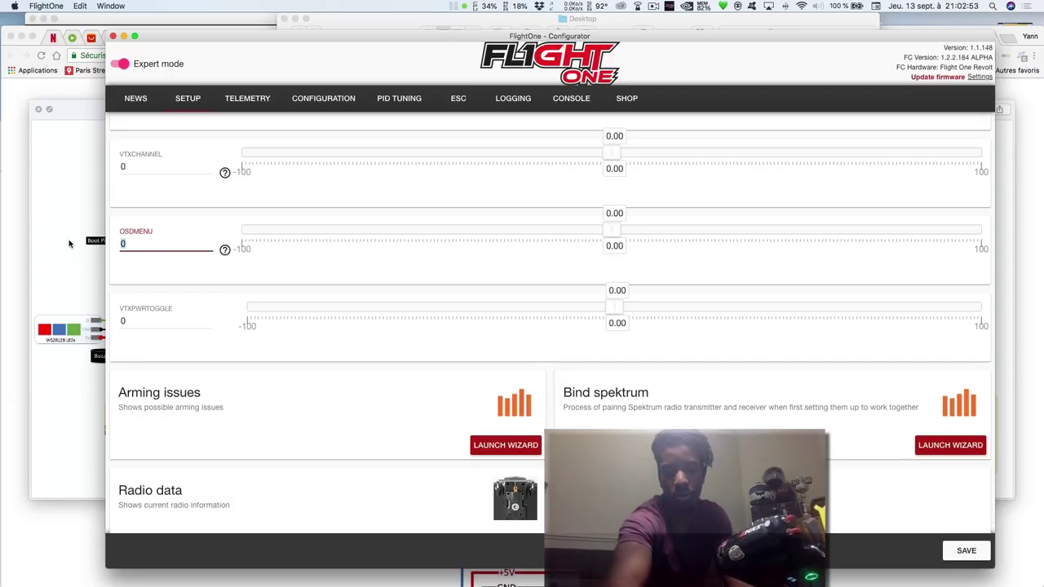
pyautogui.write('8')
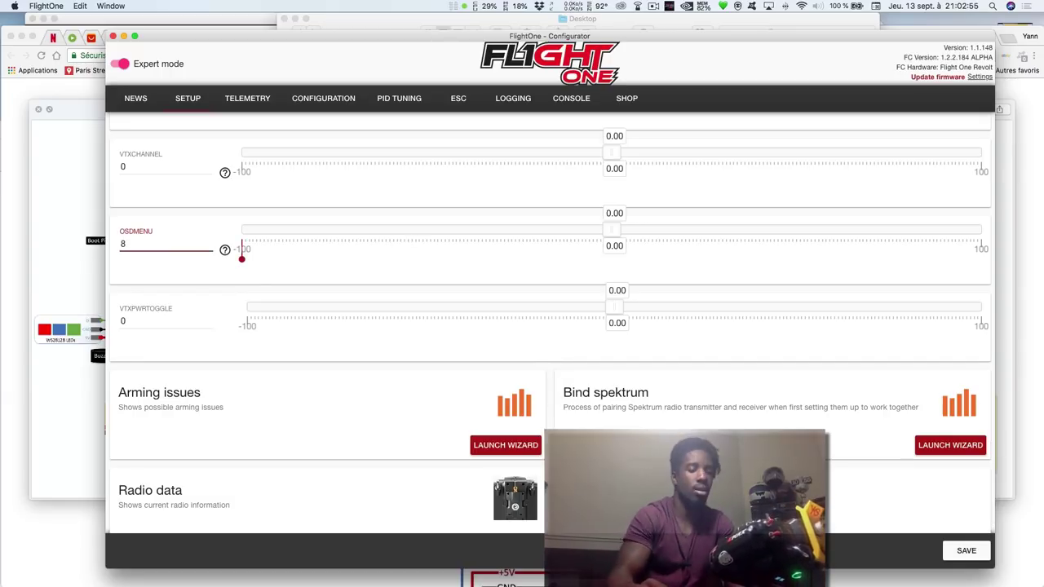
pyautogui.scroll(-1, 378, 235)
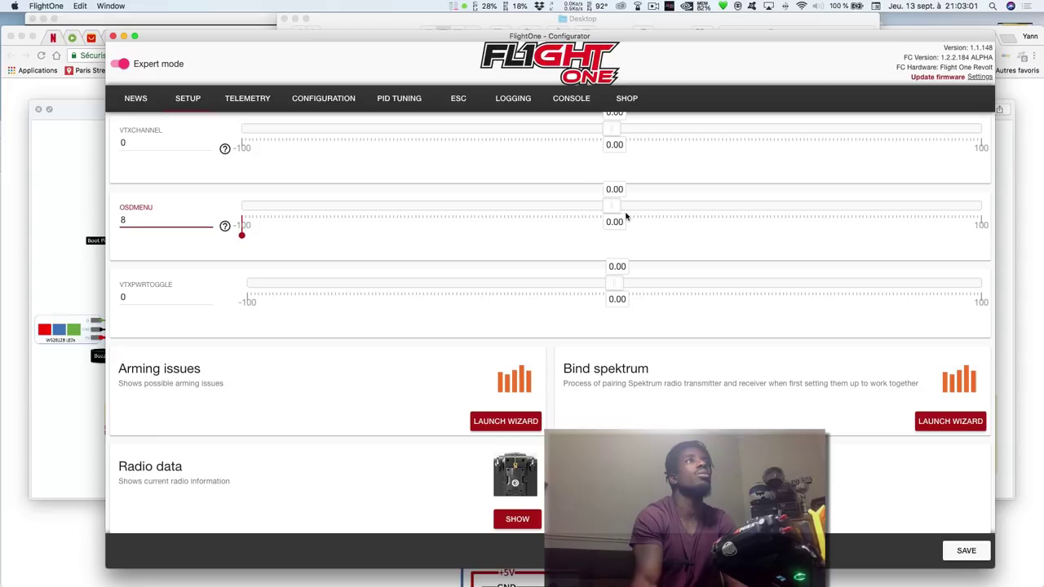
pyautogui.moveTo(607, 208); pyautogui.dragTo(1005, 215)
pyautogui.moveTo(611, 210); pyautogui.dragTo(800, 217)
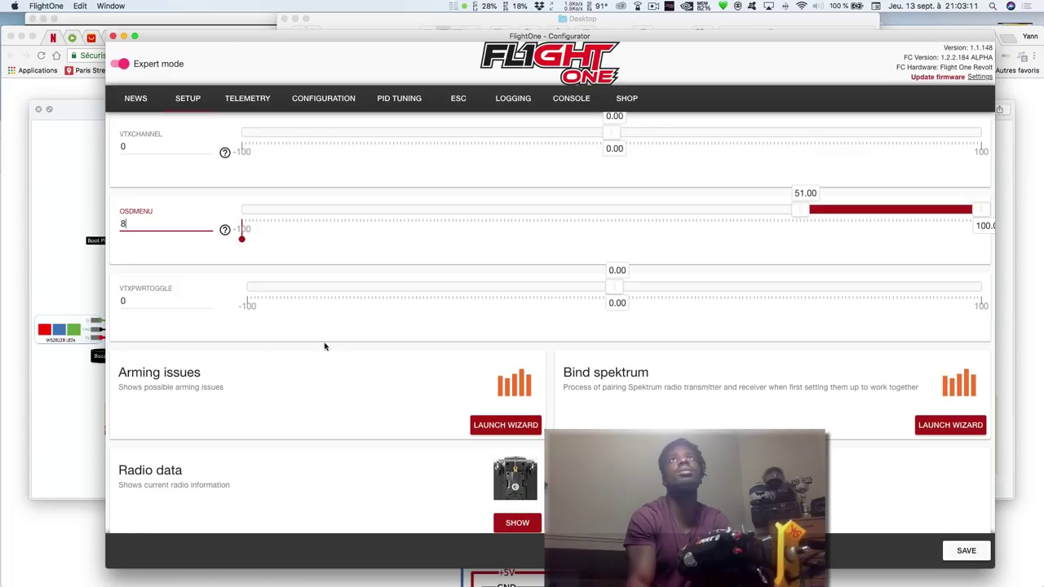
# Assign BUZZER to channel 8 with an activation range of -11 to 42, and save the mode settings
pyautogui.scroll(5, 204, 359)
pyautogui.scroll(15, 200, 347)
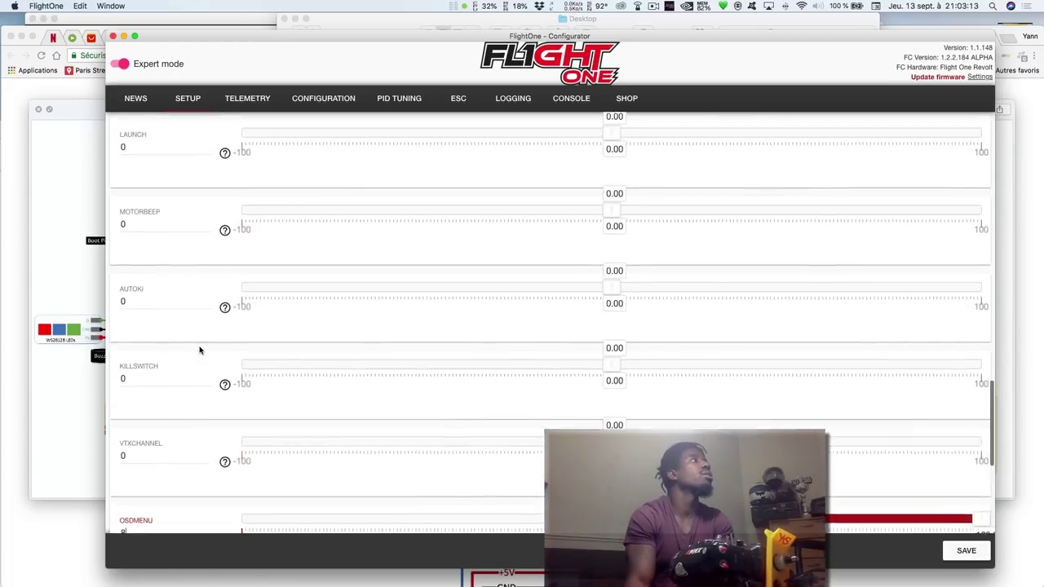
pyautogui.scroll(15, 200, 351)
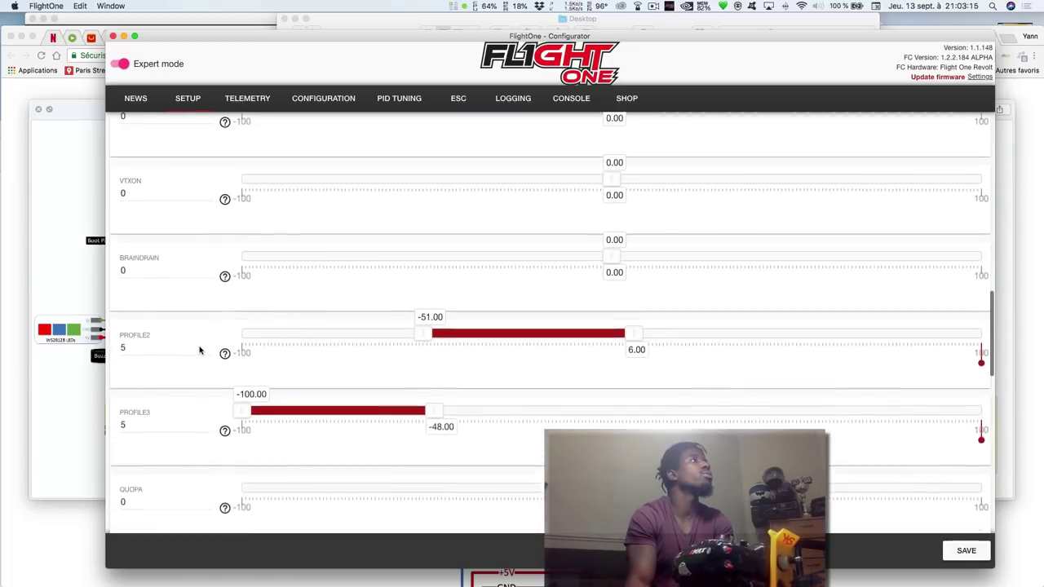
pyautogui.scroll(3, 199, 351)
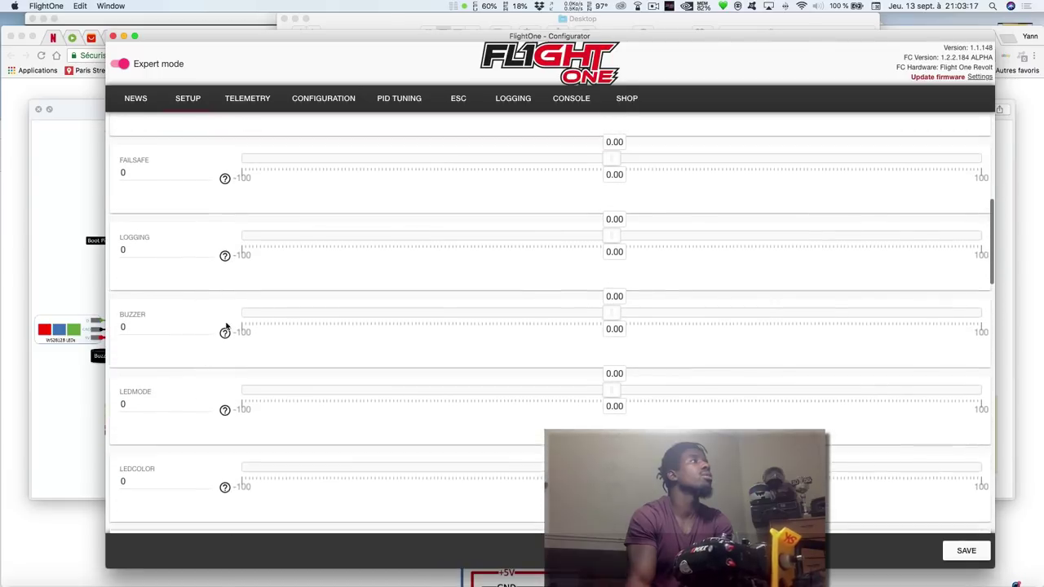
pyautogui.moveTo(609, 331); pyautogui.dragTo(757, 346)
pyautogui.moveTo(614, 332); pyautogui.dragTo(572, 335)
pyautogui.click(145, 342)
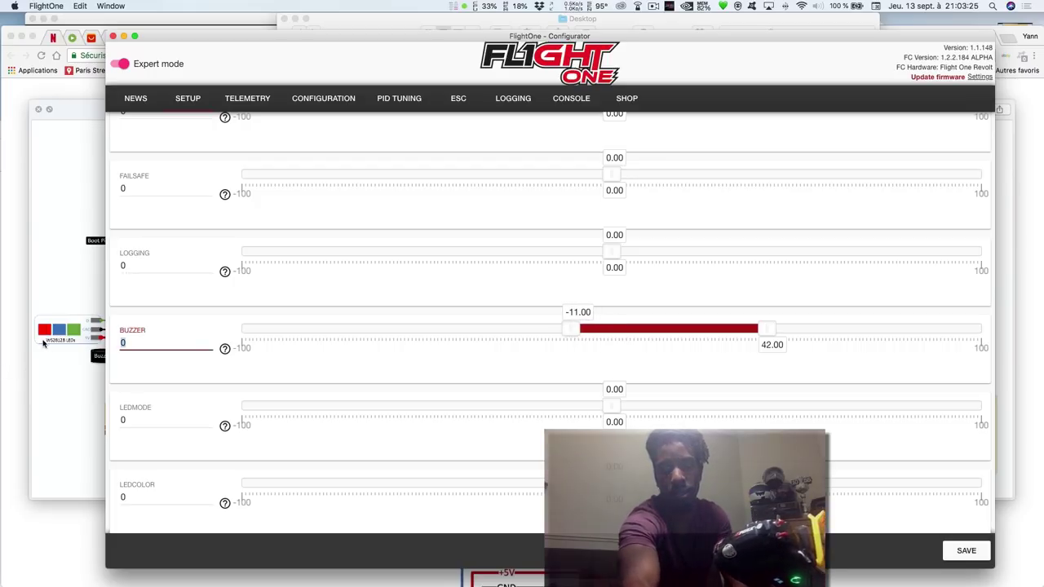
pyautogui.write('8')
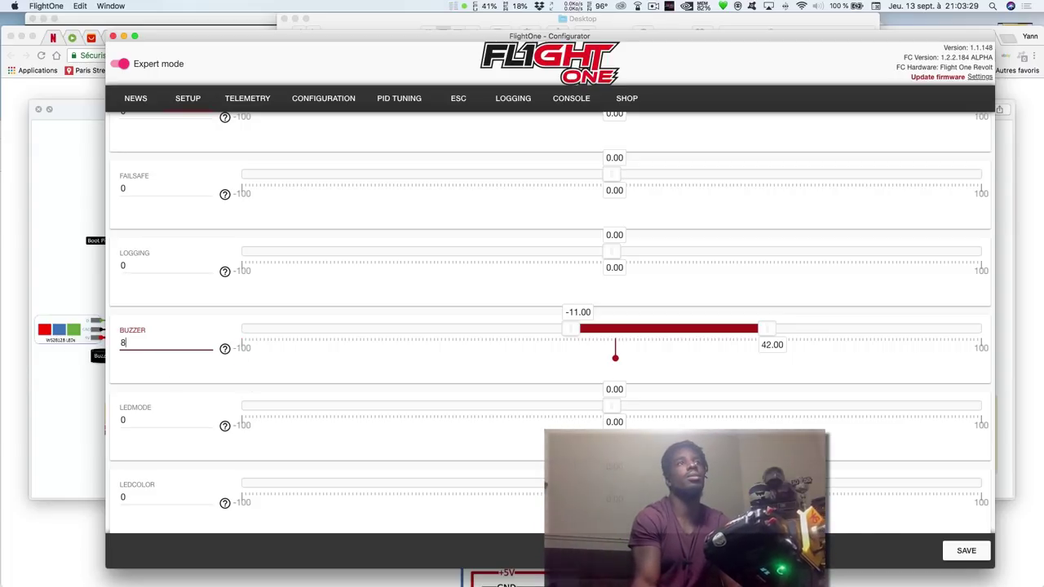
pyautogui.click(973, 560)
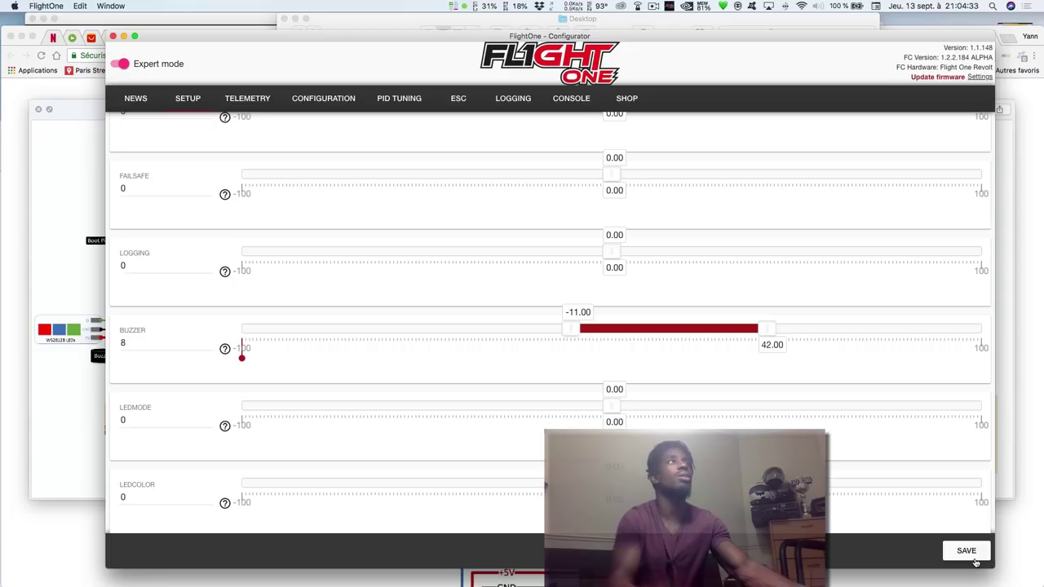
# Review the mode list, examining the PROFILE2, PROFILE3, OSDMENU, VTXCHANNEL, KILLSWITCH and AUTOKI entries
pyautogui.scroll(10, 333, 443)
pyautogui.scroll(-10, 335, 446)
pyautogui.scroll(-15, 335, 446)
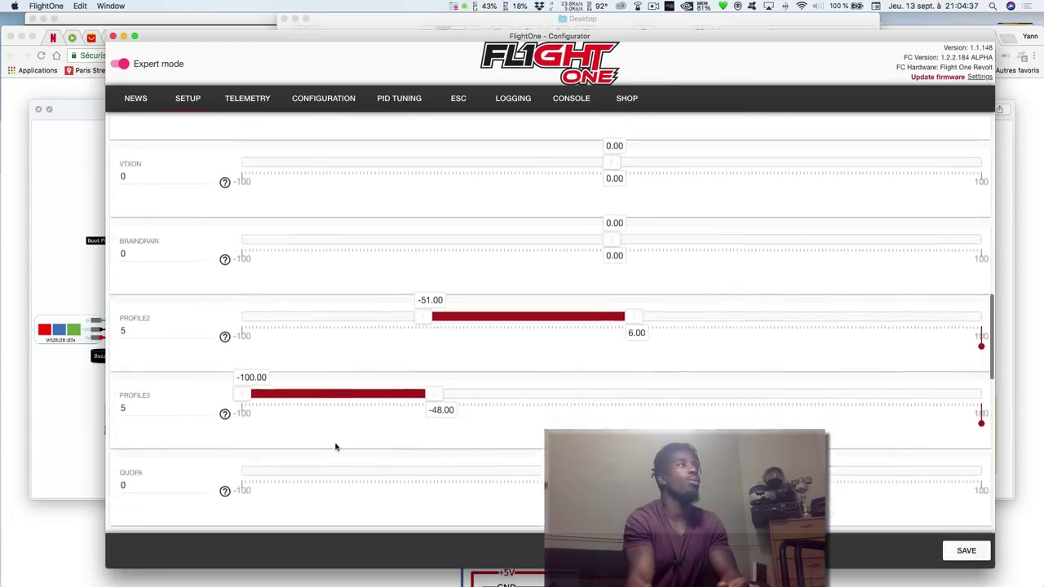
pyautogui.scroll(4, 335, 446)
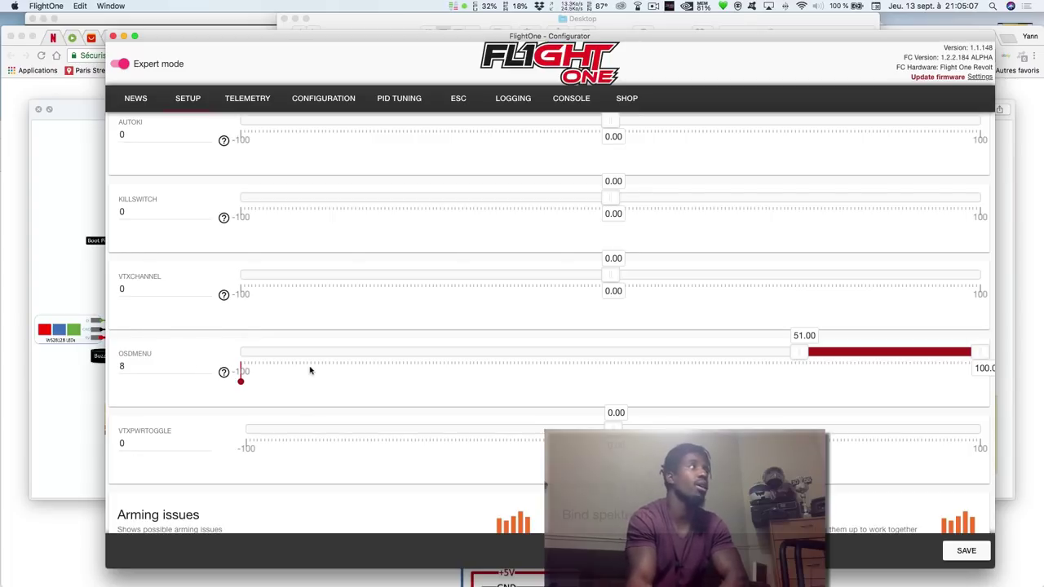
pyautogui.scroll(-1, 204, 310)
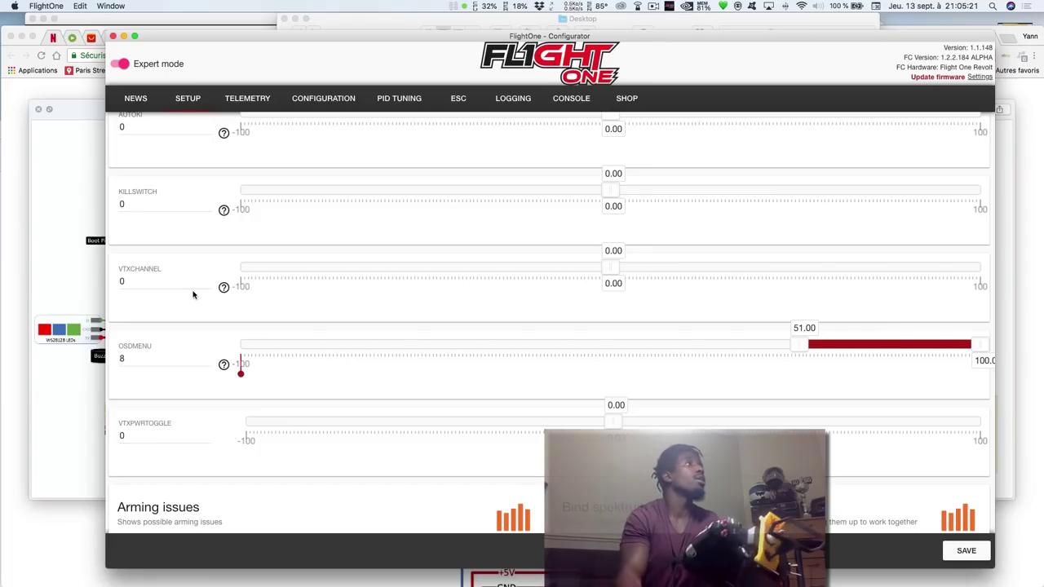
pyautogui.scroll(-1, 180, 174)
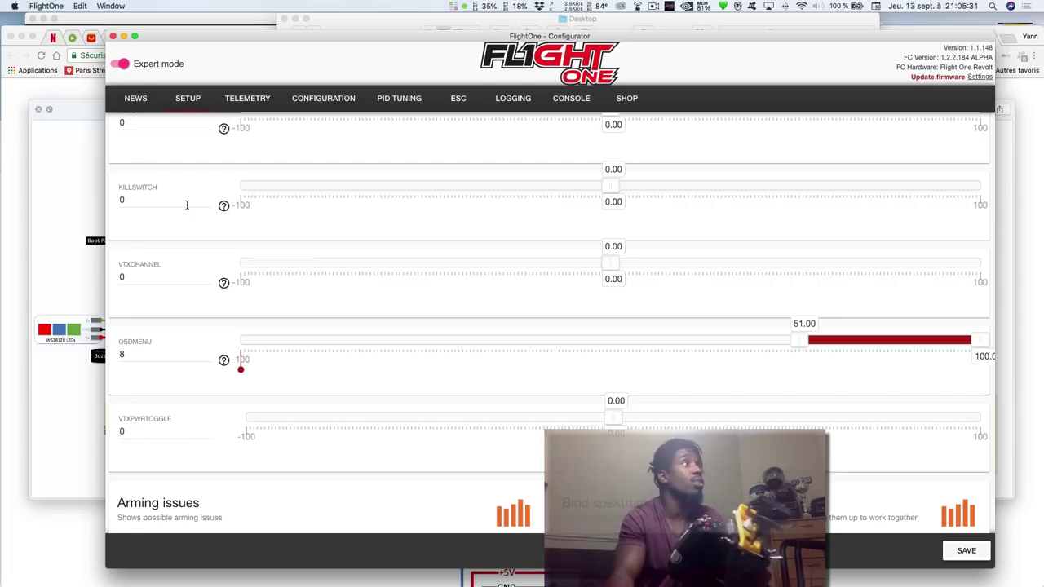
pyautogui.scroll(3, 187, 205)
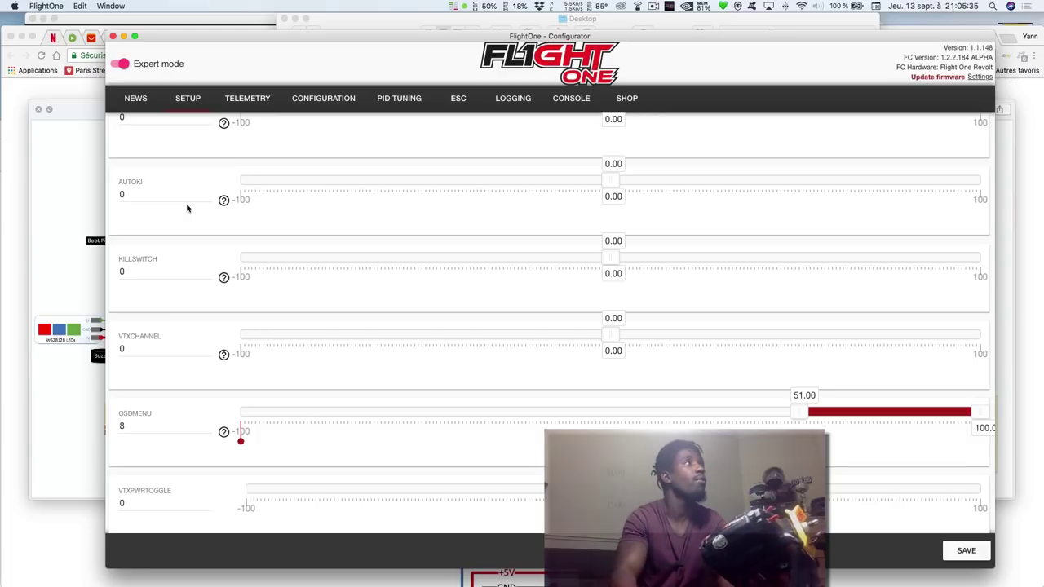
pyautogui.scroll(3, 187, 208)
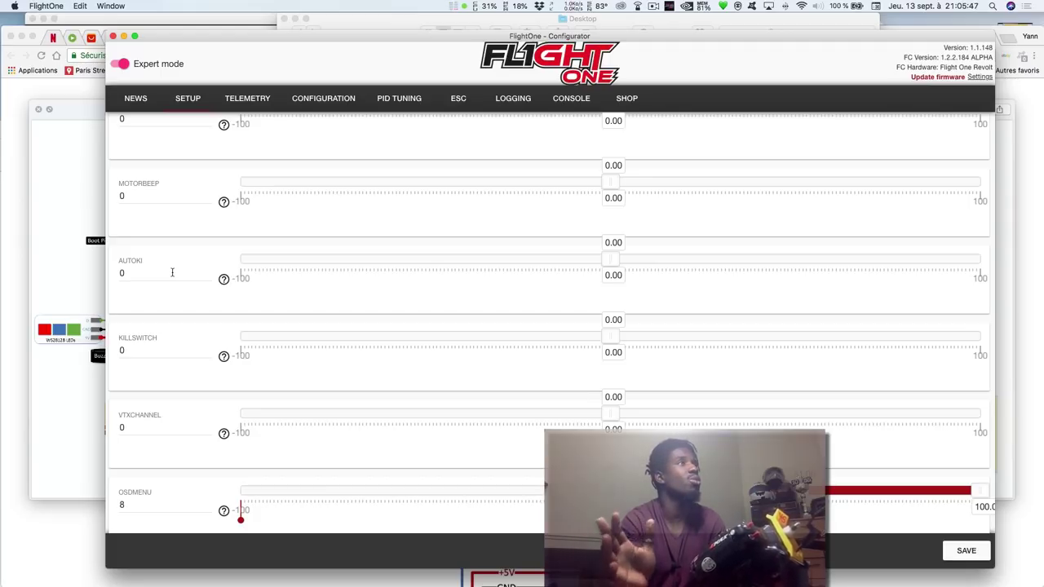
# Review the remaining flight mode entries from AUTOKI back up to ARMED, including QUOPA, BRAINDRAIN, VTXON, DIRECT, LOGGING, FAILSAFE and ACROLEVEL
pyautogui.scroll(5, 172, 272)
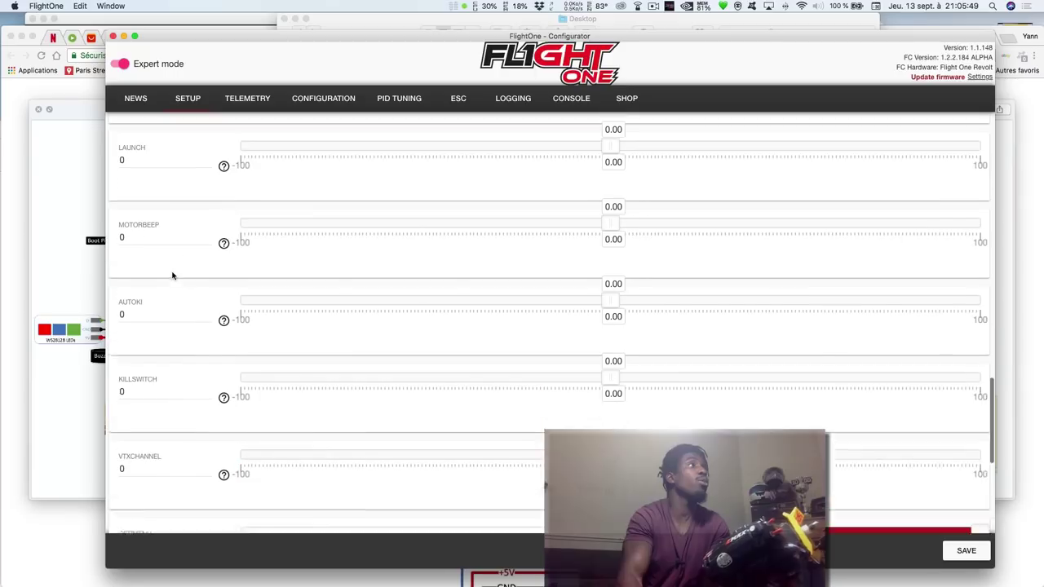
pyautogui.moveTo(218, 352)
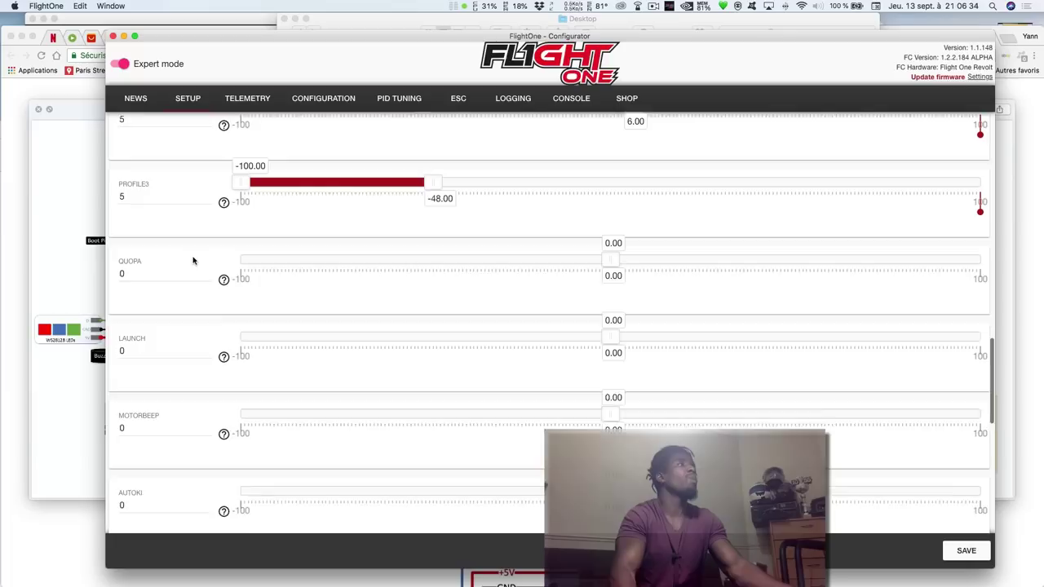
pyautogui.scroll(1, 193, 261)
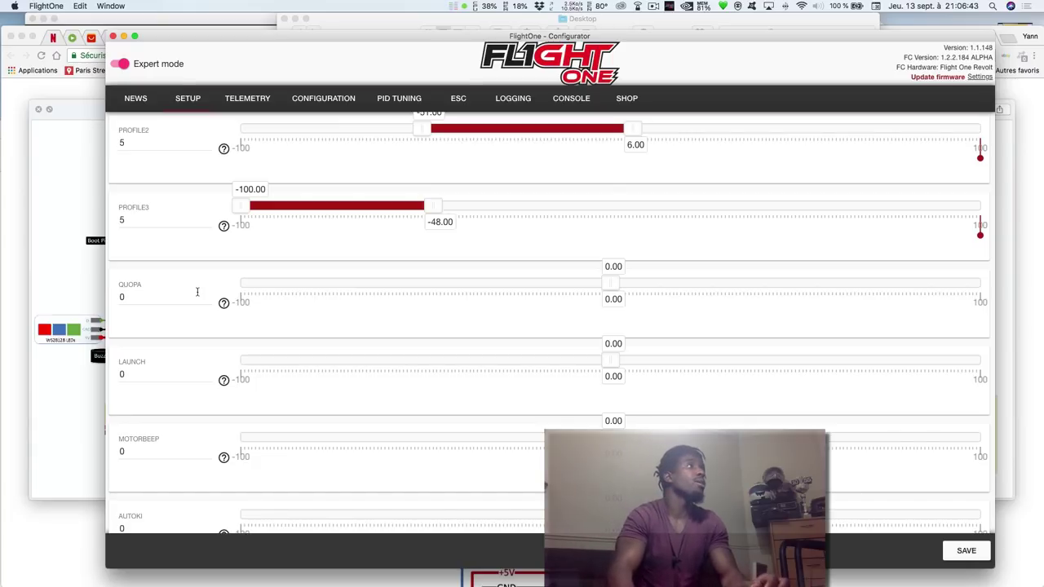
pyautogui.scroll(3, 197, 294)
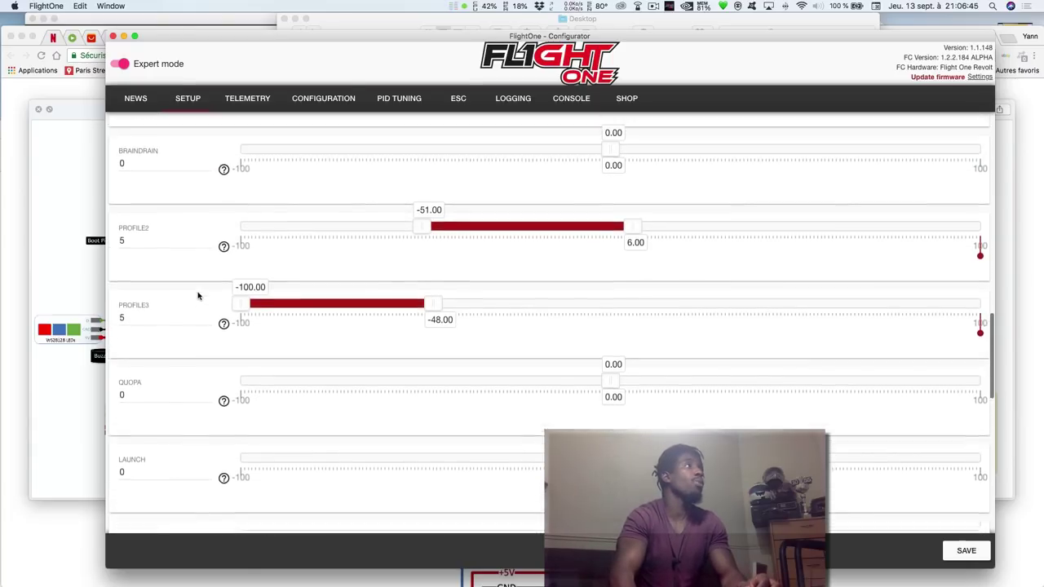
pyautogui.scroll(2, 197, 296)
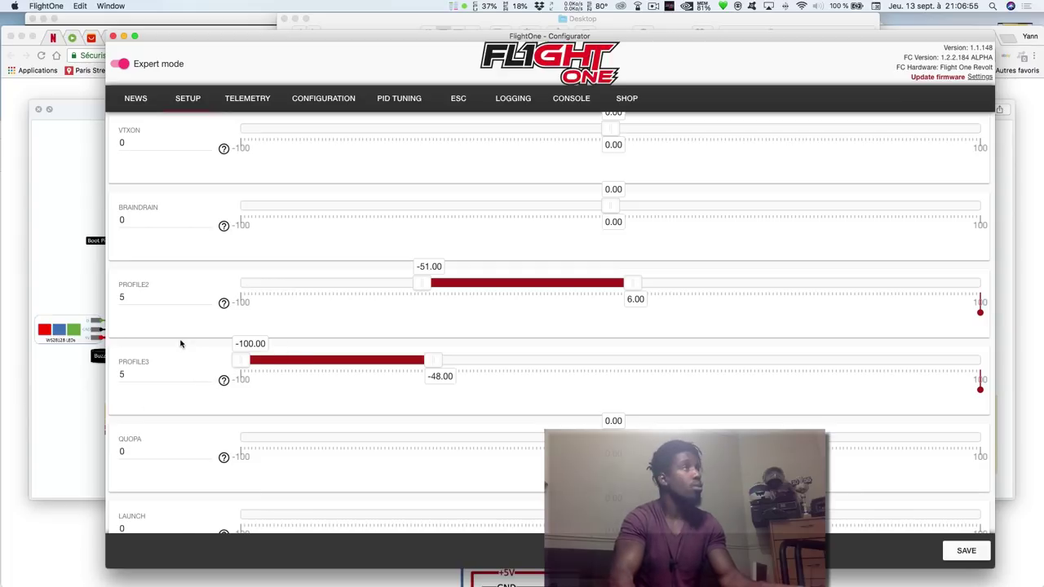
pyautogui.scroll(4, 178, 341)
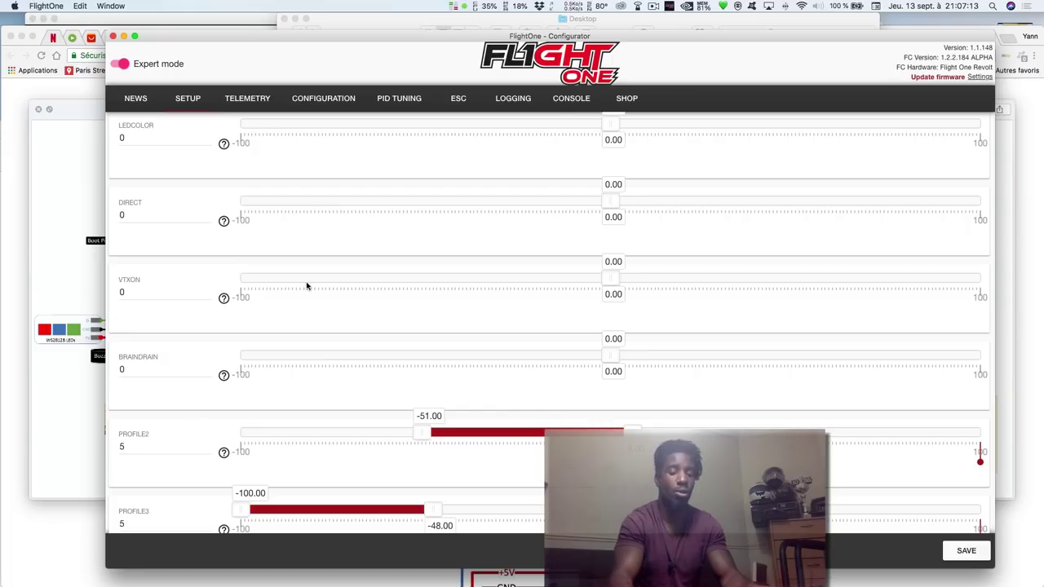
pyautogui.scroll(-1, 555, 269)
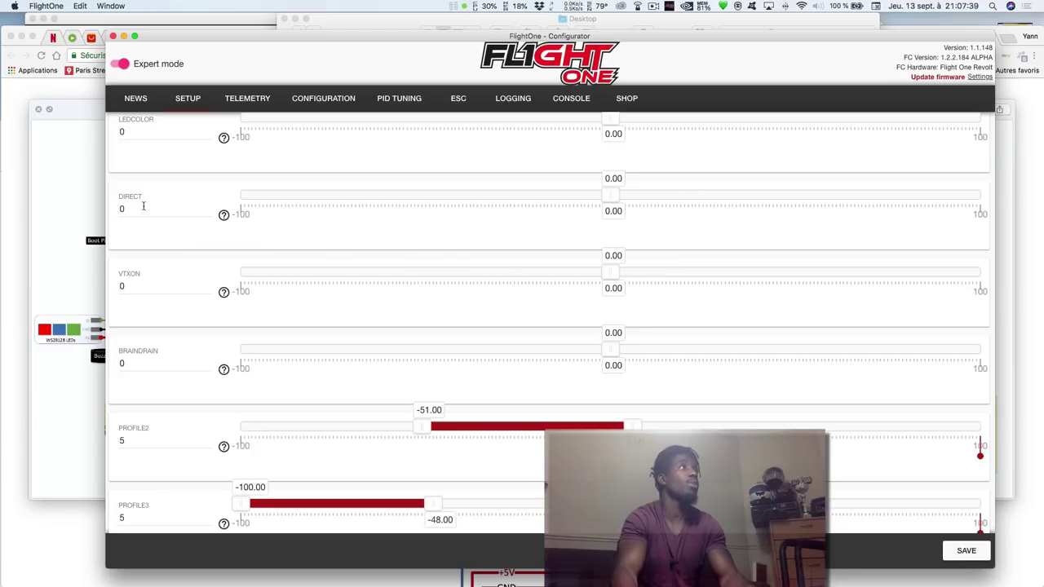
pyautogui.scroll(2, 145, 206)
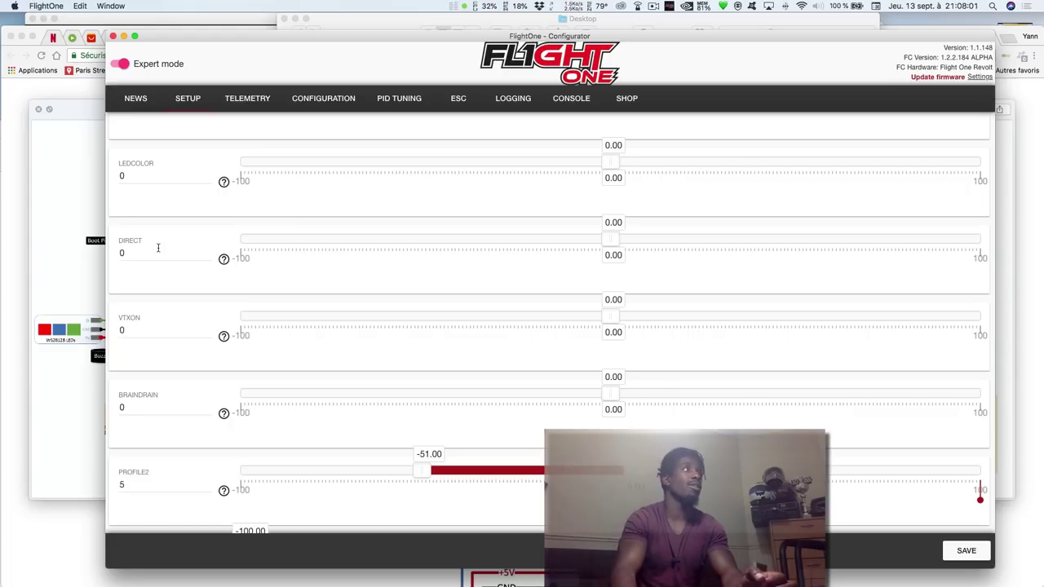
pyautogui.scroll(-1, 325, 268)
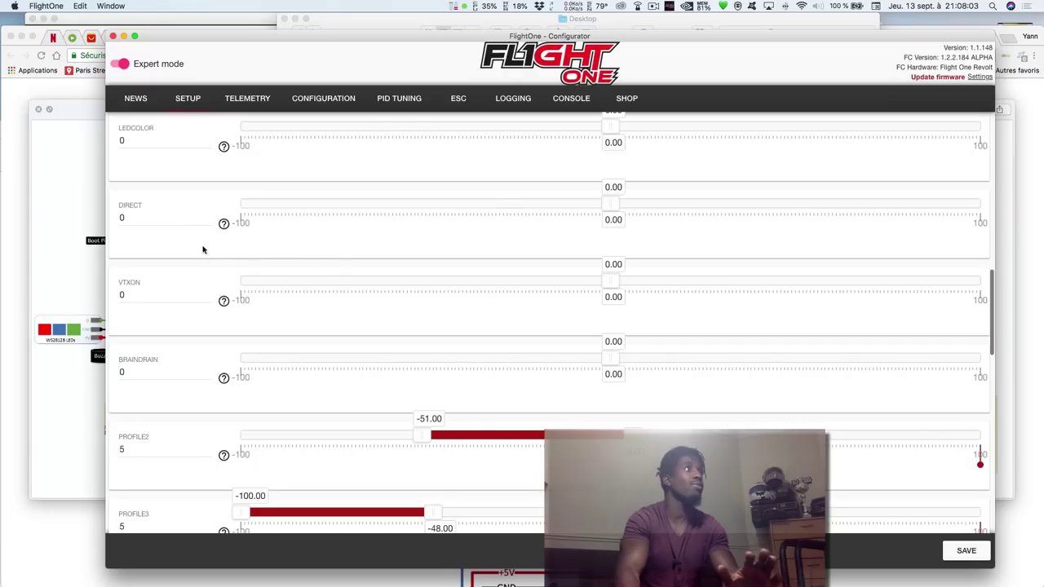
pyautogui.scroll(2, 187, 227)
pyautogui.scroll(5, 187, 228)
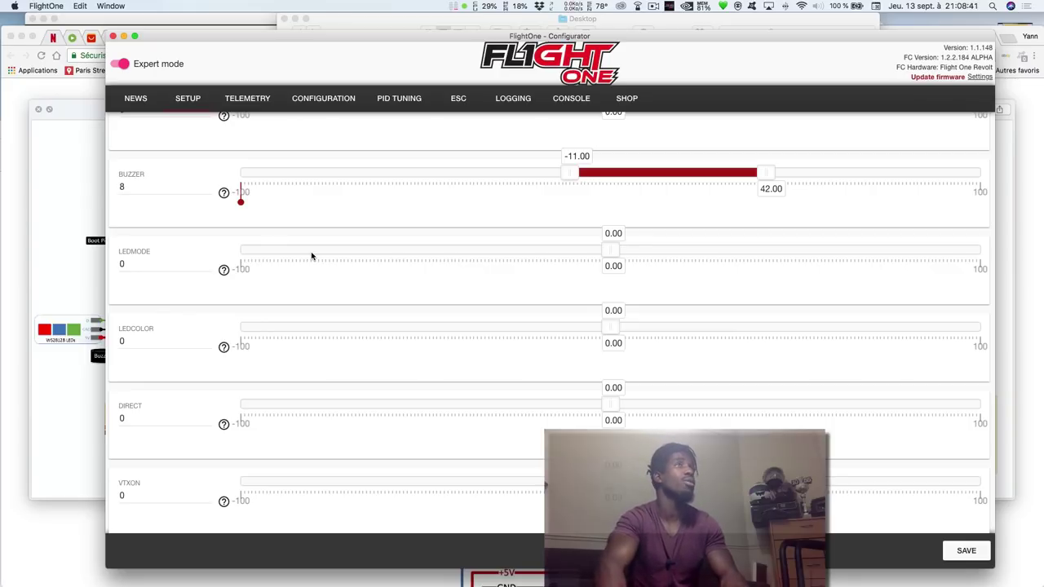
pyautogui.scroll(3, 174, 202)
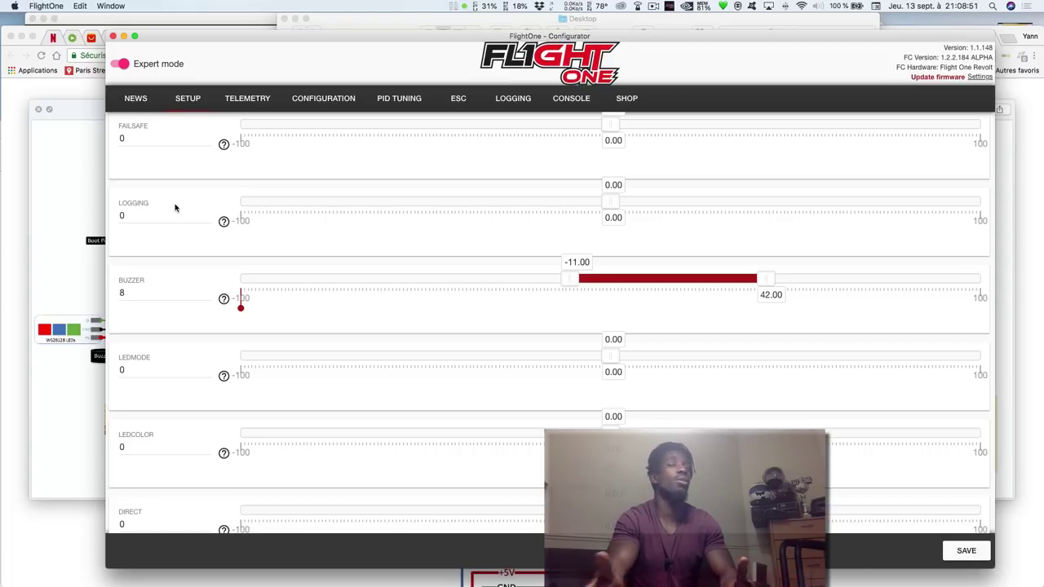
pyautogui.scroll(5, 175, 208)
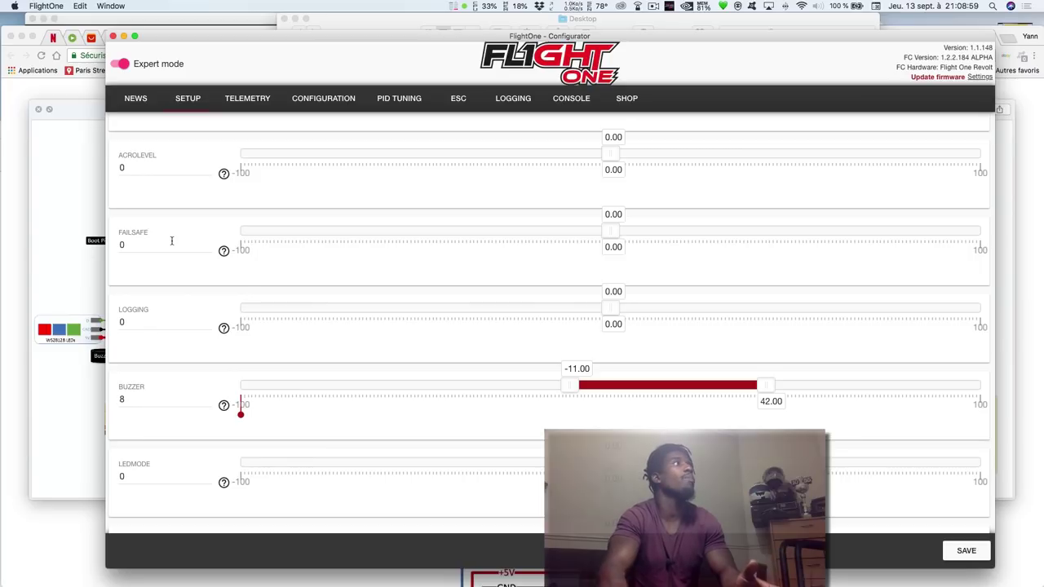
pyautogui.scroll(4, 173, 241)
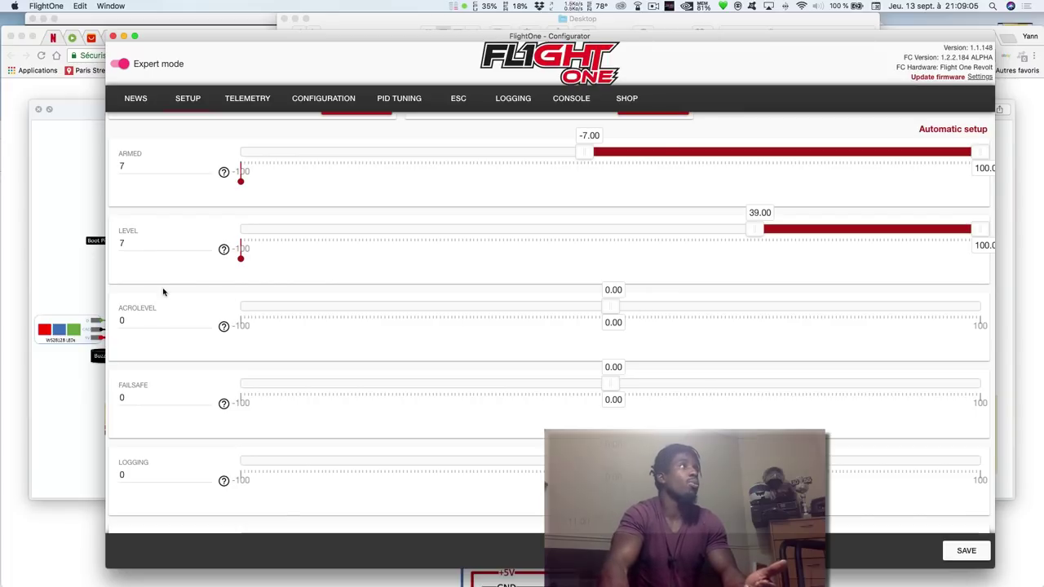
pyautogui.scroll(3, 175, 237)
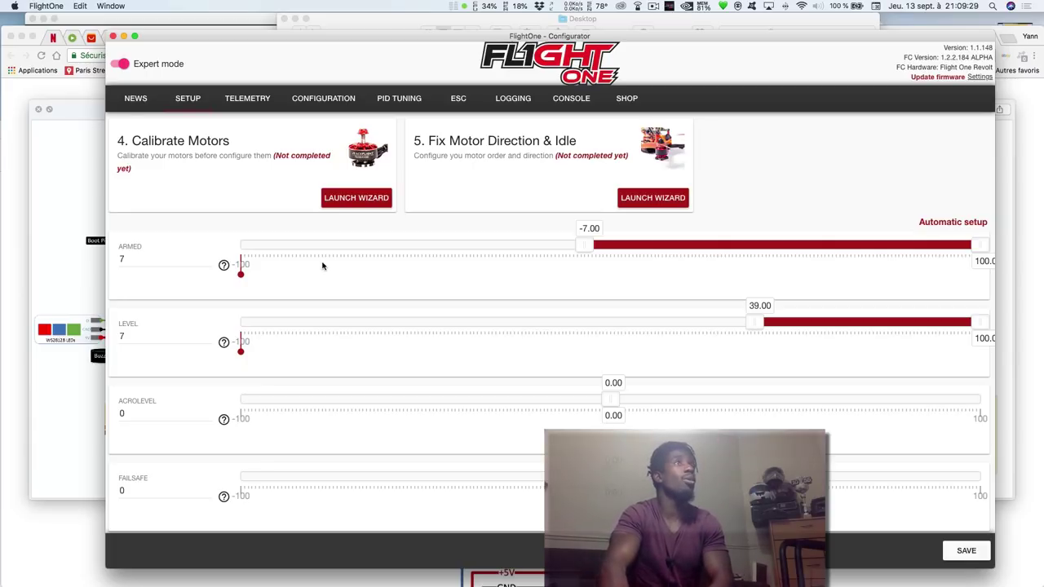
# Run the Calibrate Motors wizard through to completion, confirming that the props are removed and the battery is disconnected before plugging it in
pyautogui.scroll(3, 295, 267)
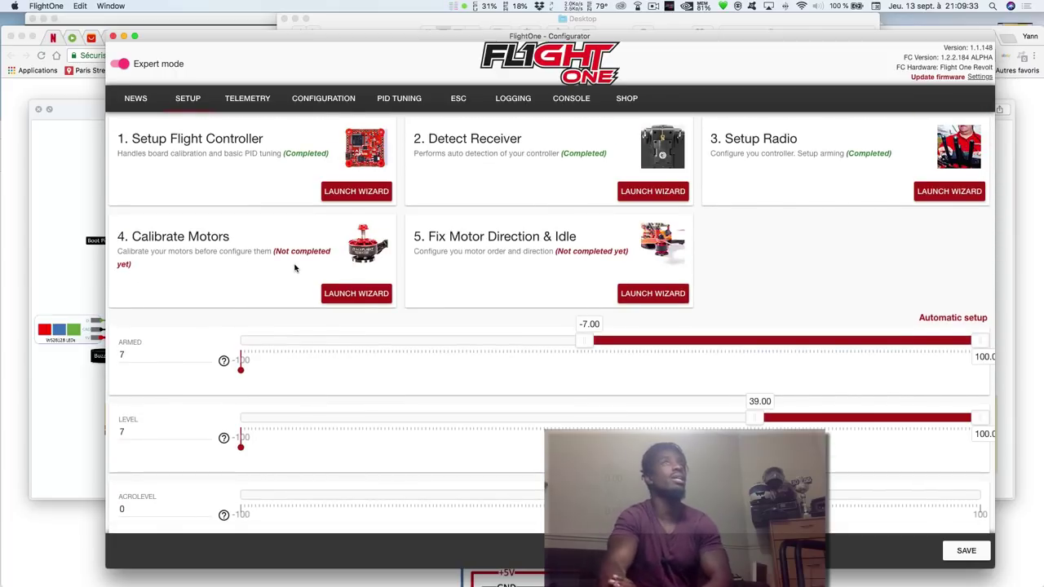
pyautogui.click(359, 293)
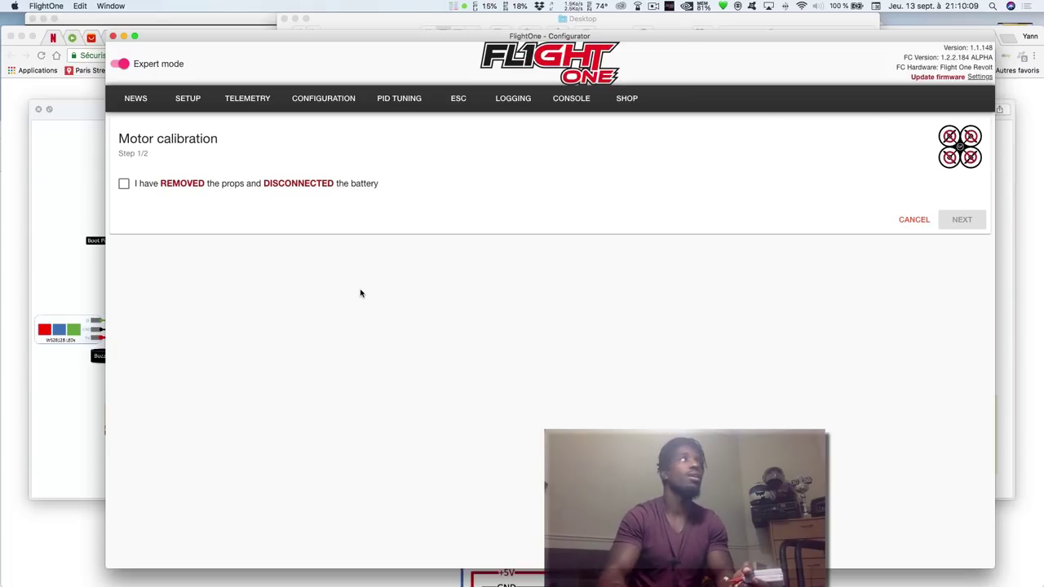
pyautogui.click(124, 186)
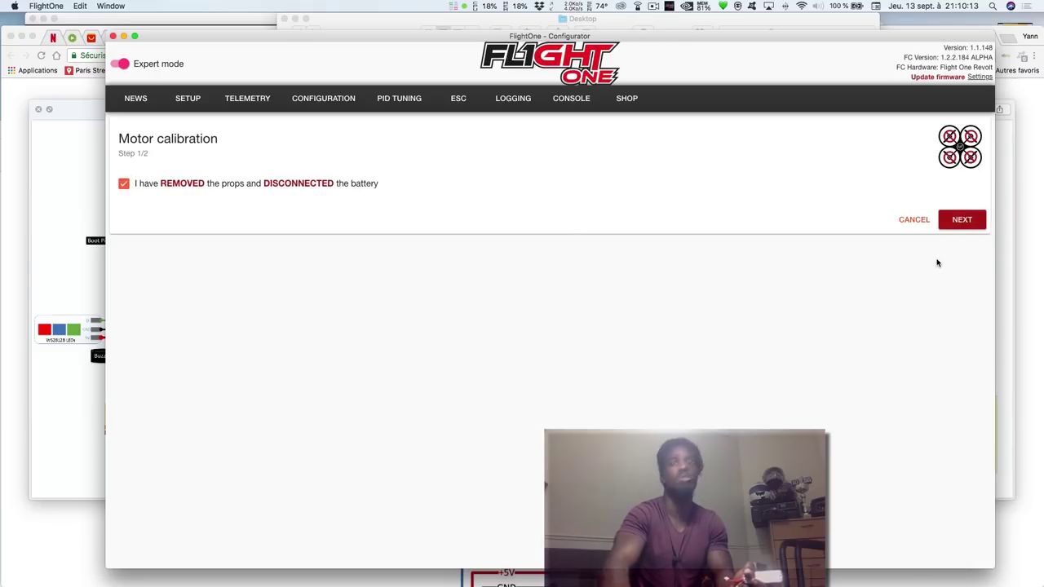
pyautogui.click(959, 222)
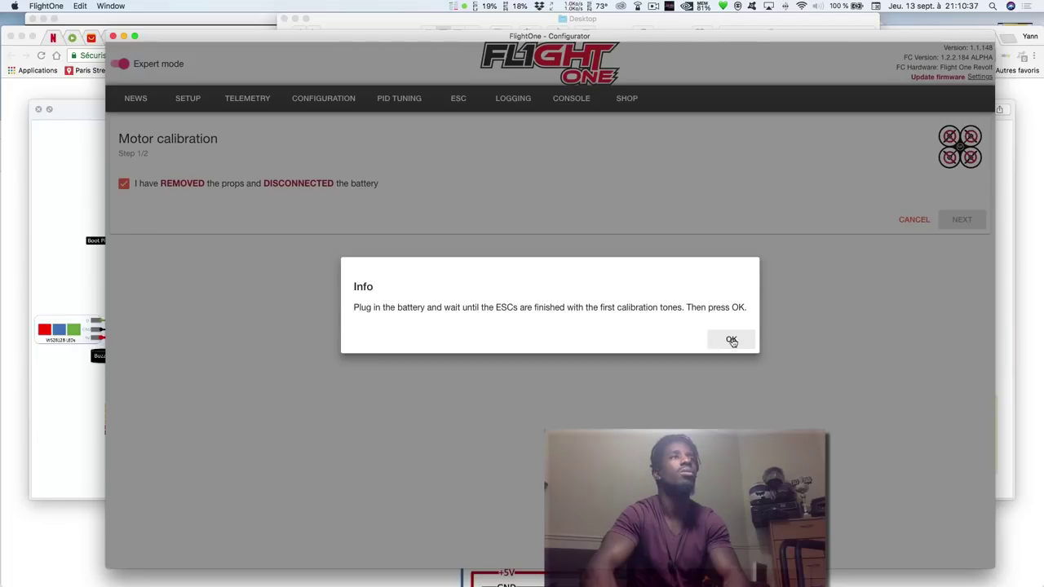
pyautogui.click(732, 341)
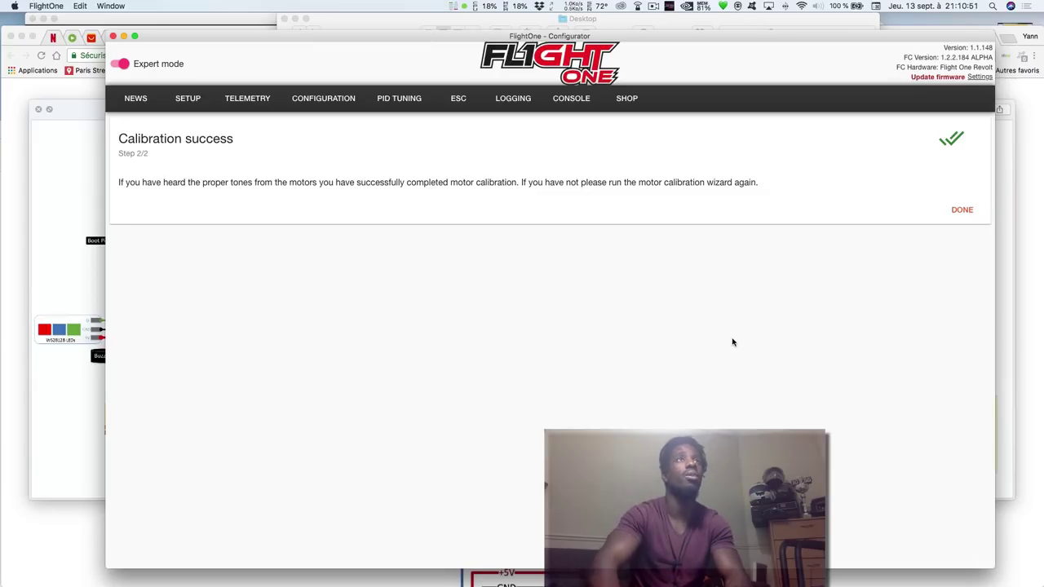
pyautogui.click(961, 210)
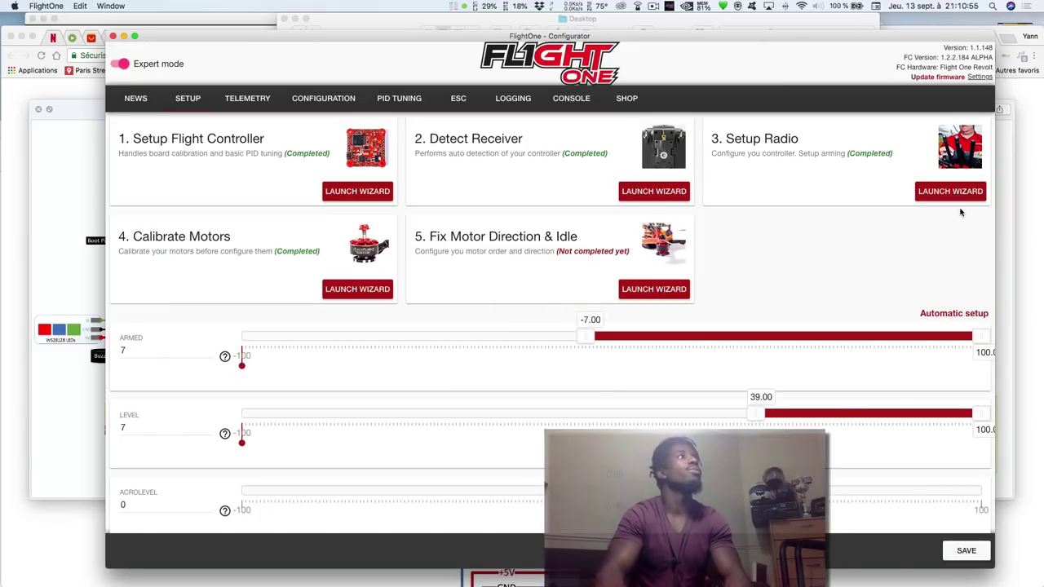
# Start the Fix Motor Direction & Idle wizard, confirm props removed and battery connected, and confirm that all motors are spinning
pyautogui.click(648, 290)
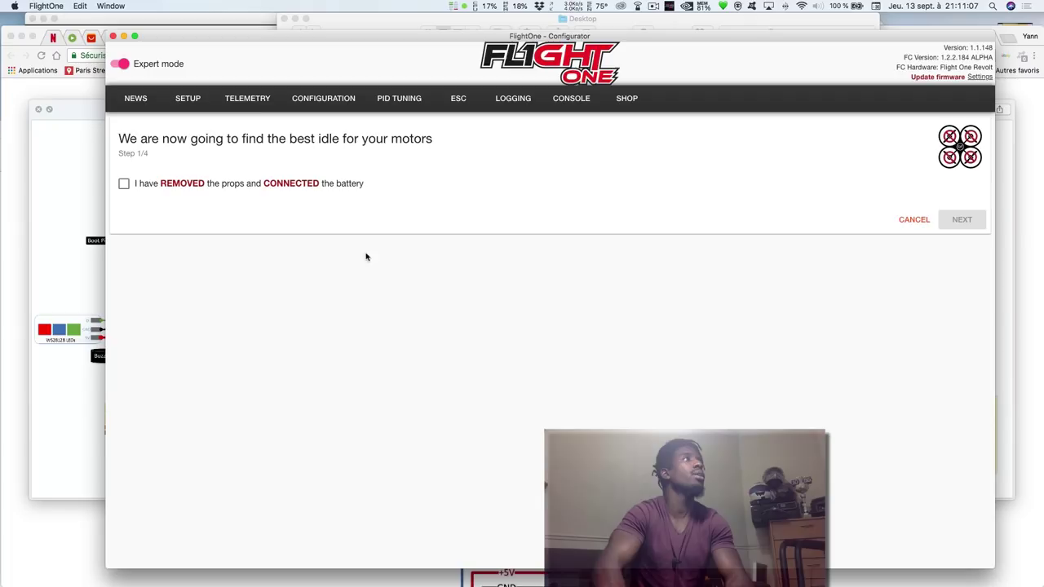
pyautogui.click(124, 183)
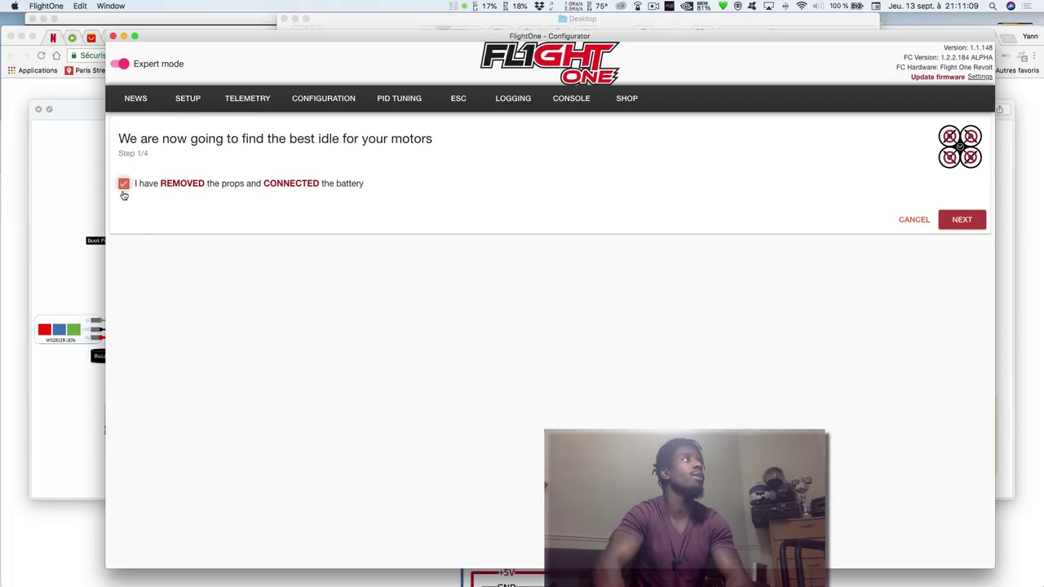
pyautogui.click(956, 222)
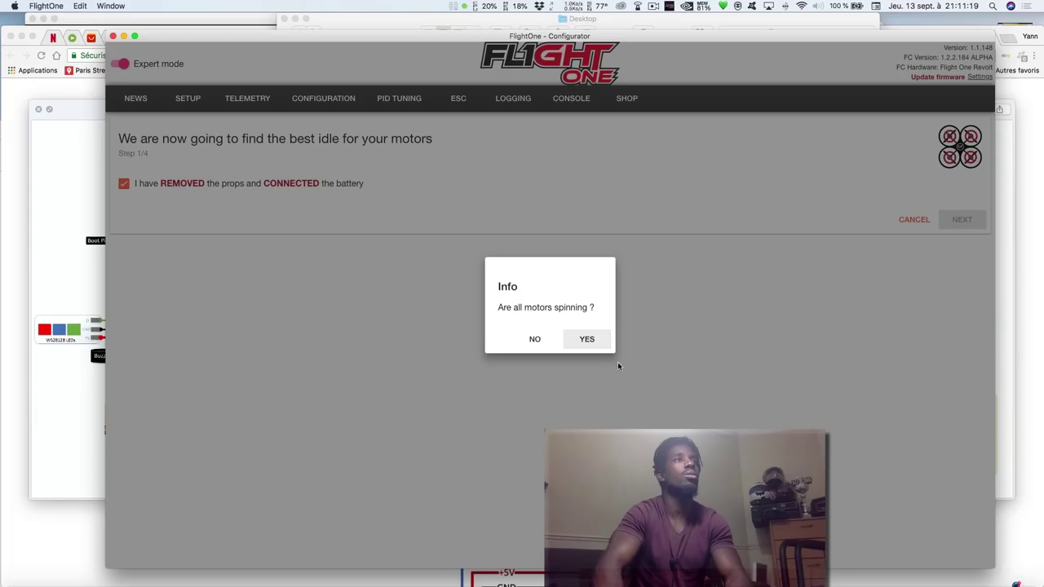
pyautogui.click(594, 338)
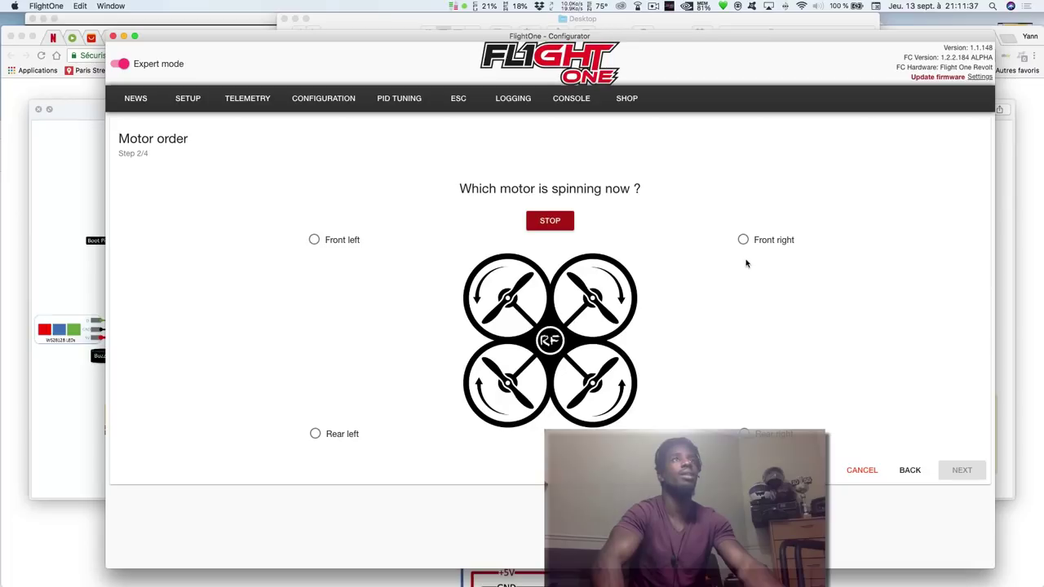
# Identify the spinning motors in turn as front right, front left and rear right, and start the motors for the spinning direction check
pyautogui.click(743, 241)
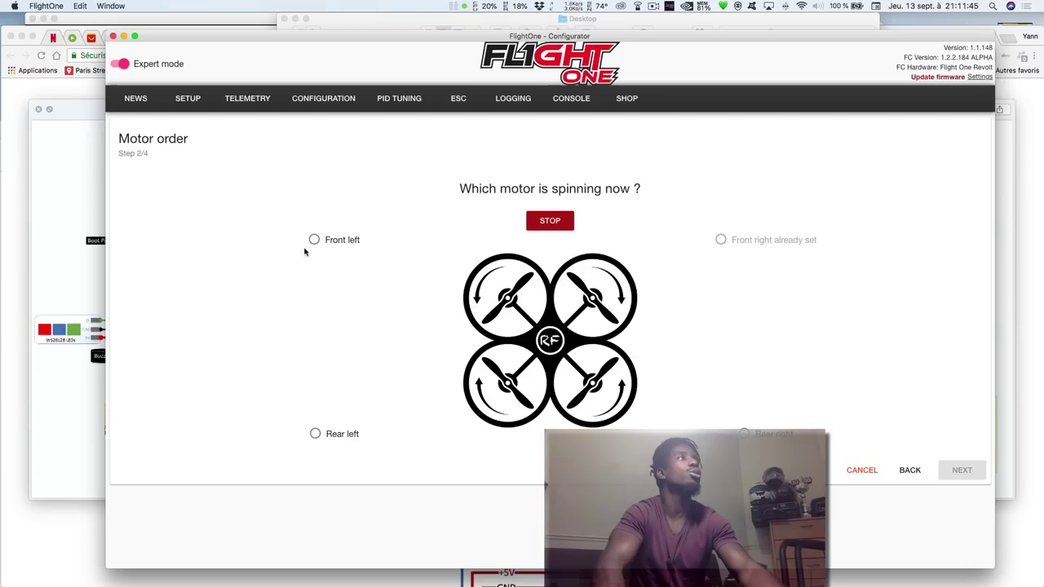
pyautogui.click(314, 240)
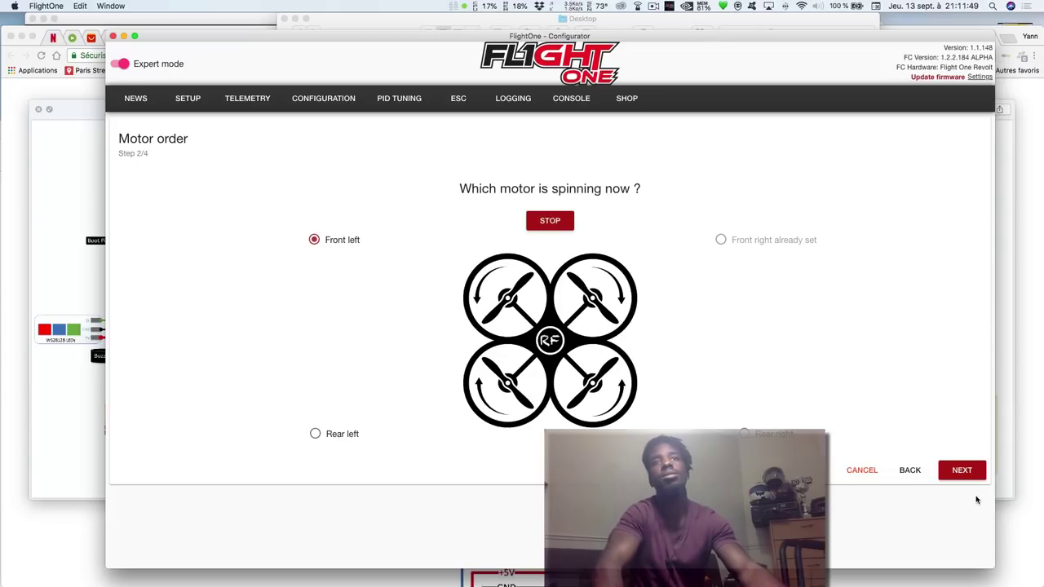
pyautogui.click(961, 470)
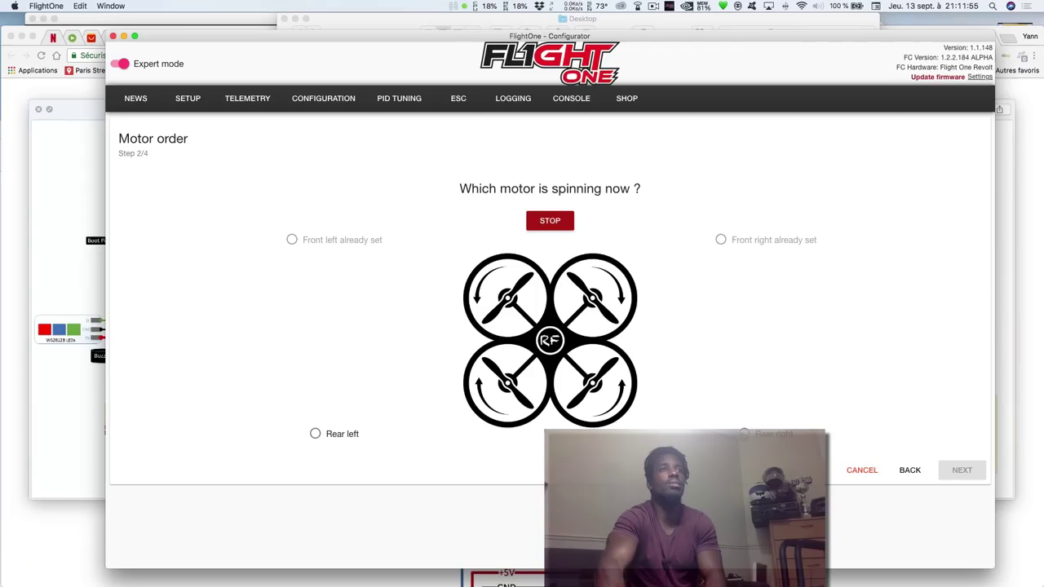
pyautogui.click(743, 433)
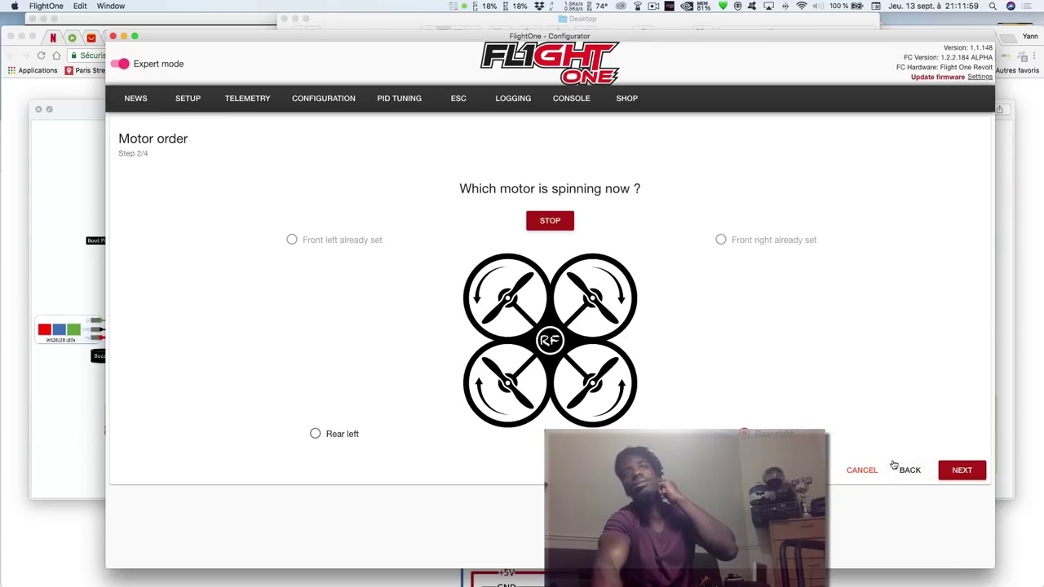
pyautogui.click(955, 476)
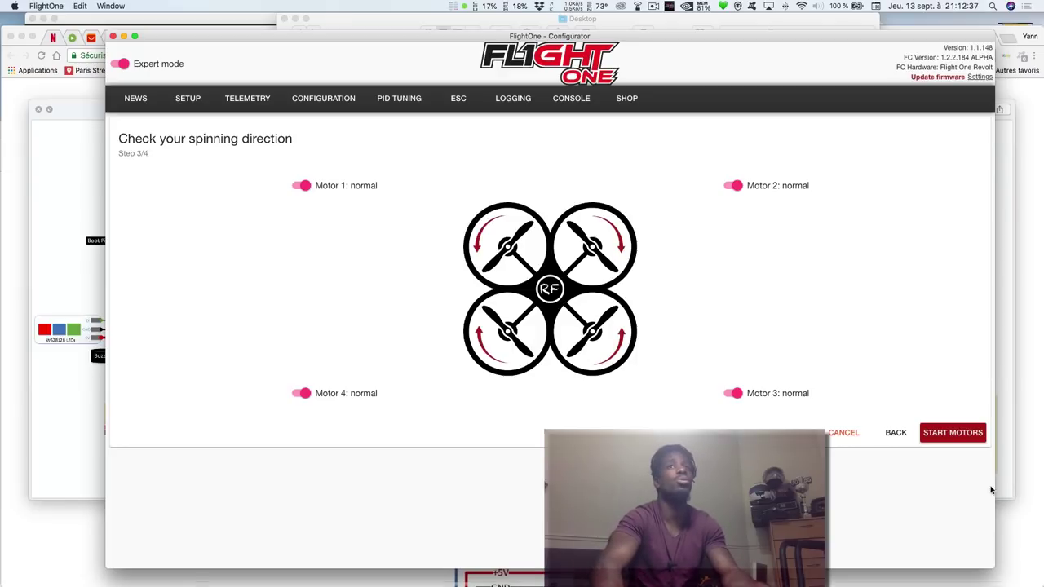
pyautogui.click(938, 432)
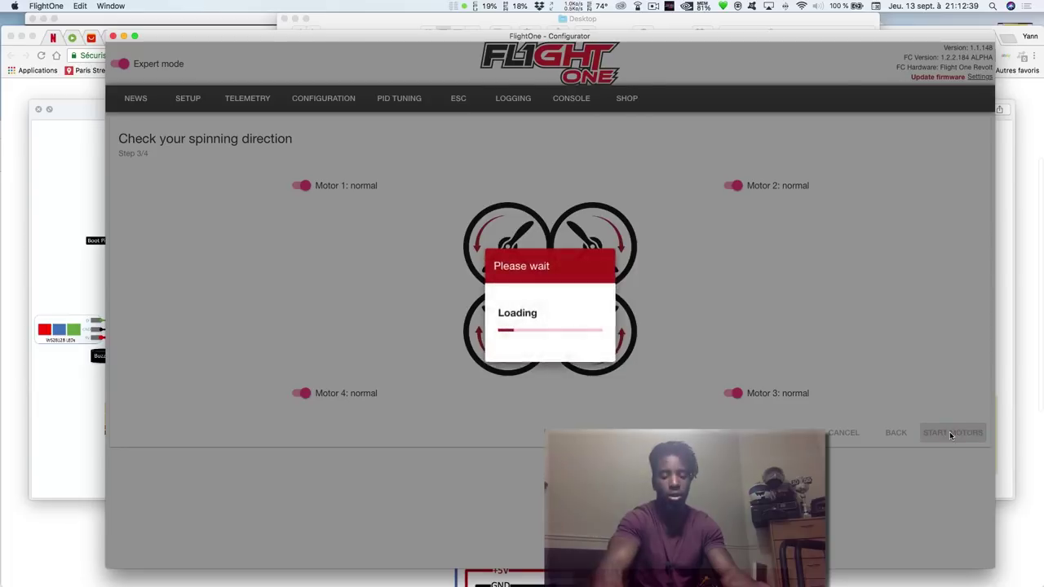
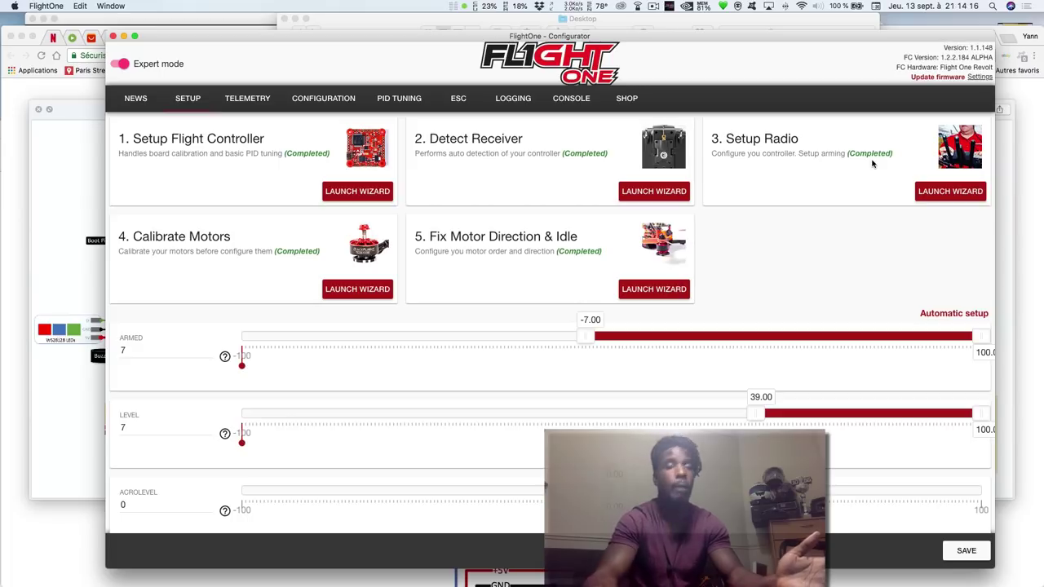
# Open the PID tuning settings of Profile1 and examine the ready-made PID tunes, PID values and filtering options
pyautogui.scroll(-1, 864, 163)
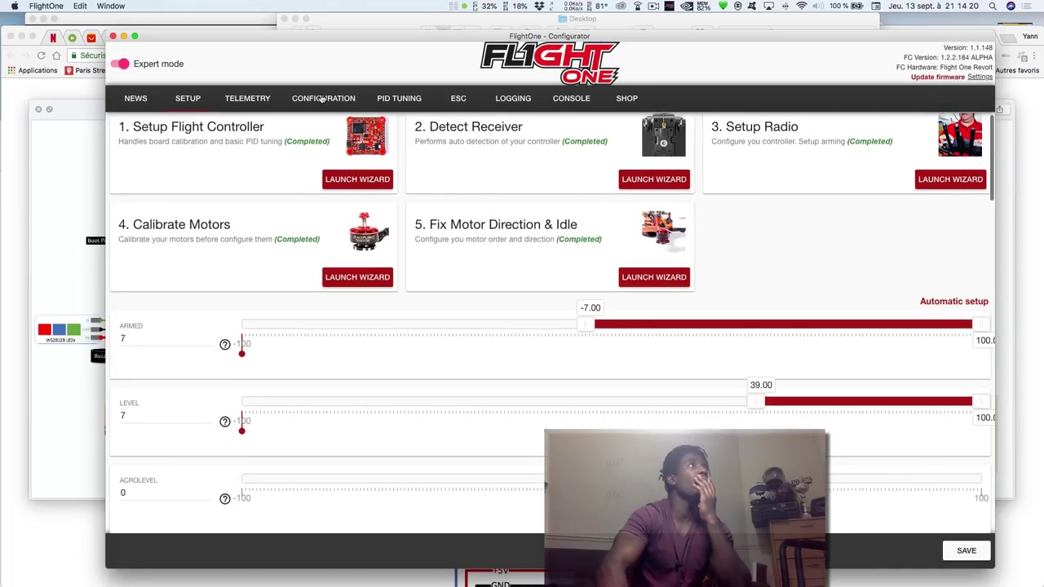
pyautogui.click(415, 99)
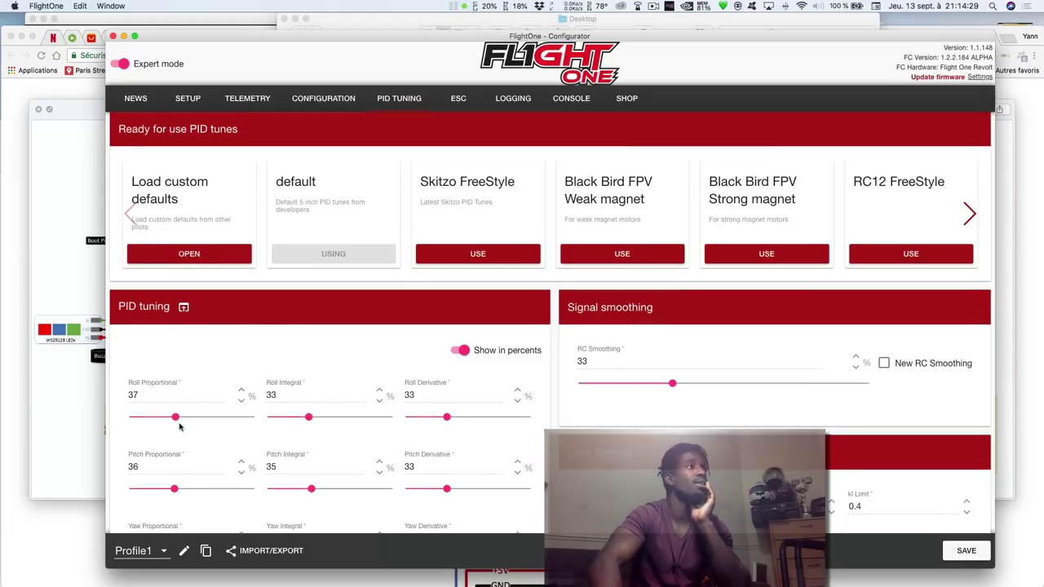
pyautogui.scroll(-10, 173, 436)
pyautogui.scroll(-3, 179, 429)
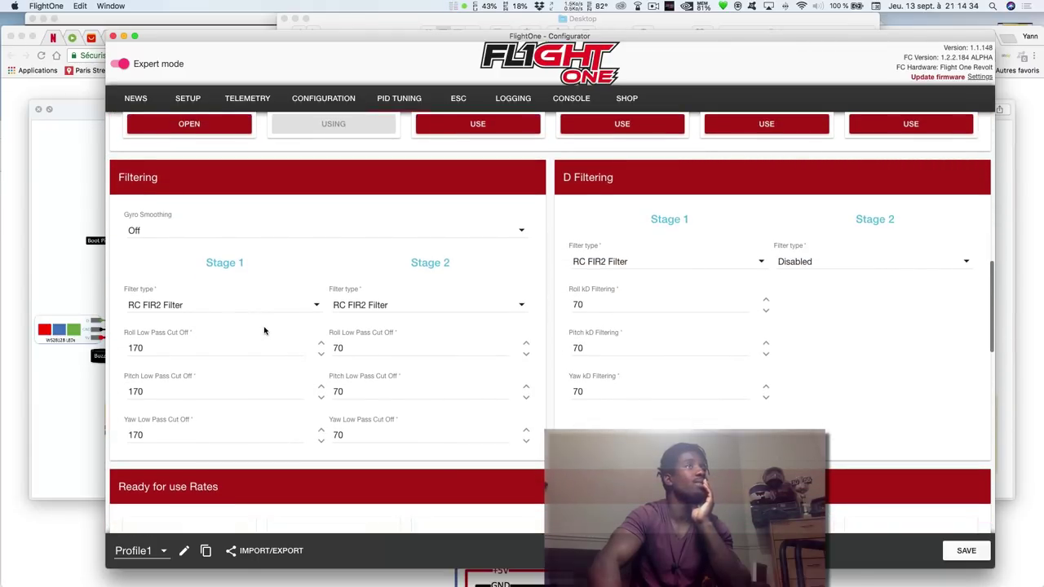
pyautogui.scroll(13, 264, 330)
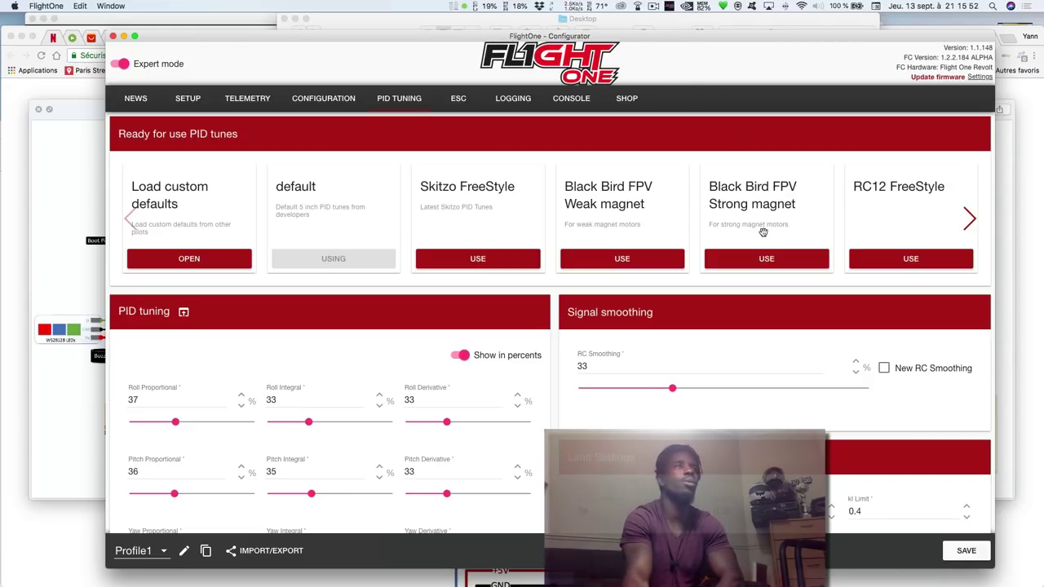
# Apply the ready-made Black Bird FPV Strong magnet PID tune and review the filtering settings it brings
pyautogui.scroll(-1, 760, 255)
pyautogui.click(760, 258)
pyautogui.scroll(-5, 405, 403)
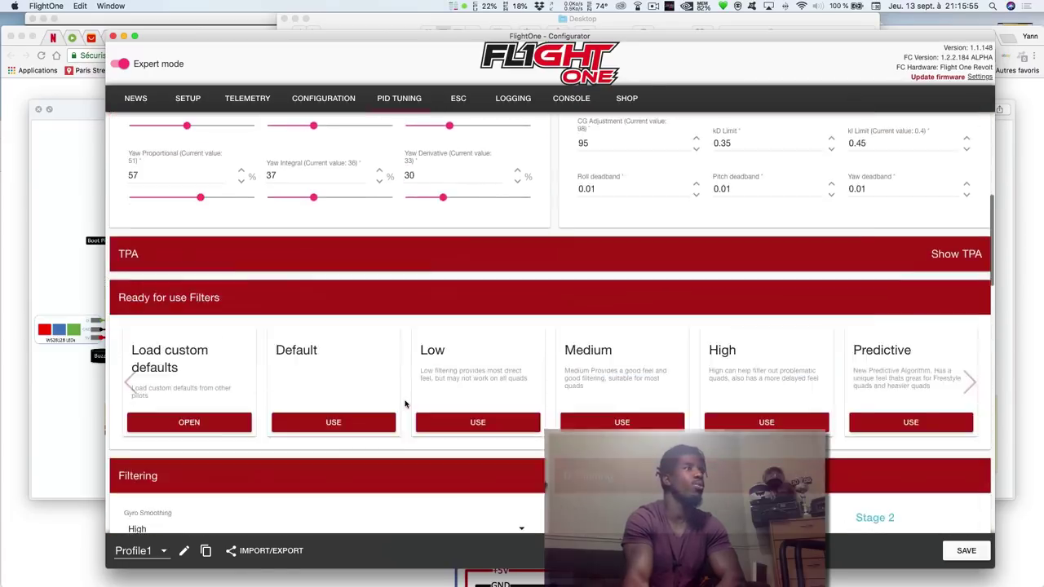
pyautogui.scroll(-5, 405, 403)
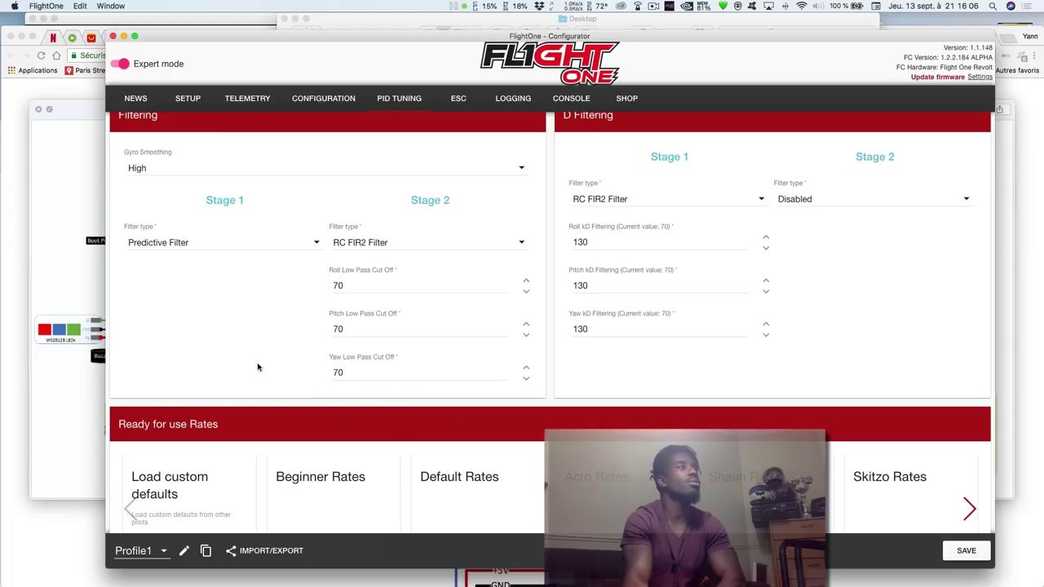
pyautogui.scroll(10, 258, 365)
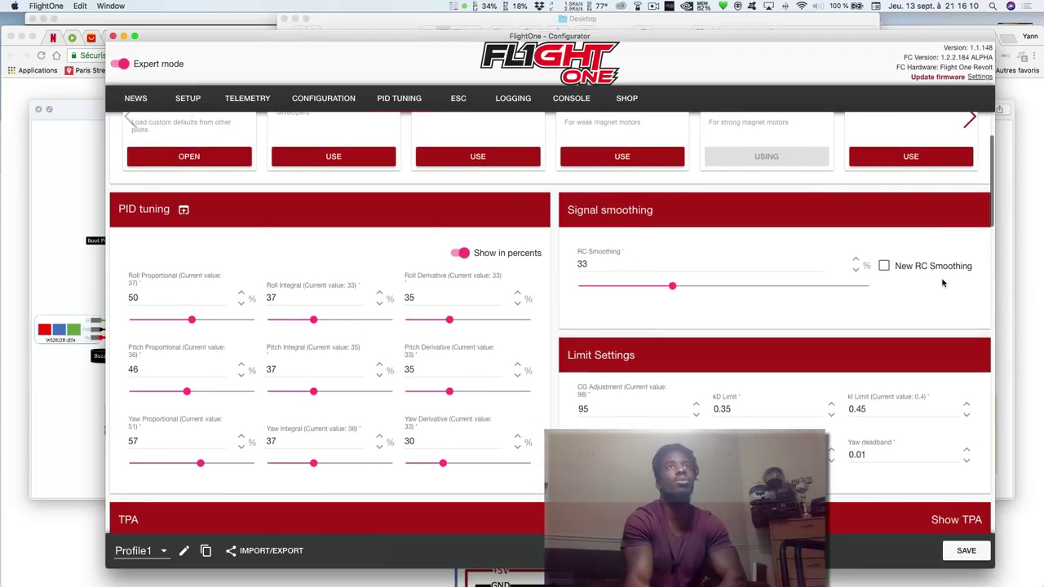
# Enable New RC Smoothing, set RC Smoothing to 800 deg/s, and save the profile
pyautogui.click(884, 266)
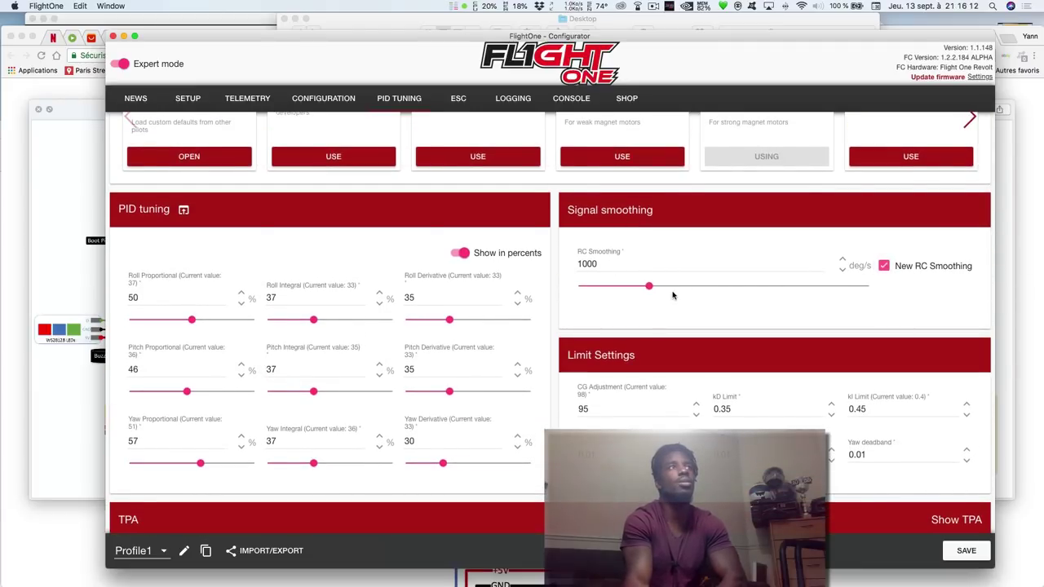
pyautogui.moveTo(649, 291); pyautogui.dragTo(635, 292)
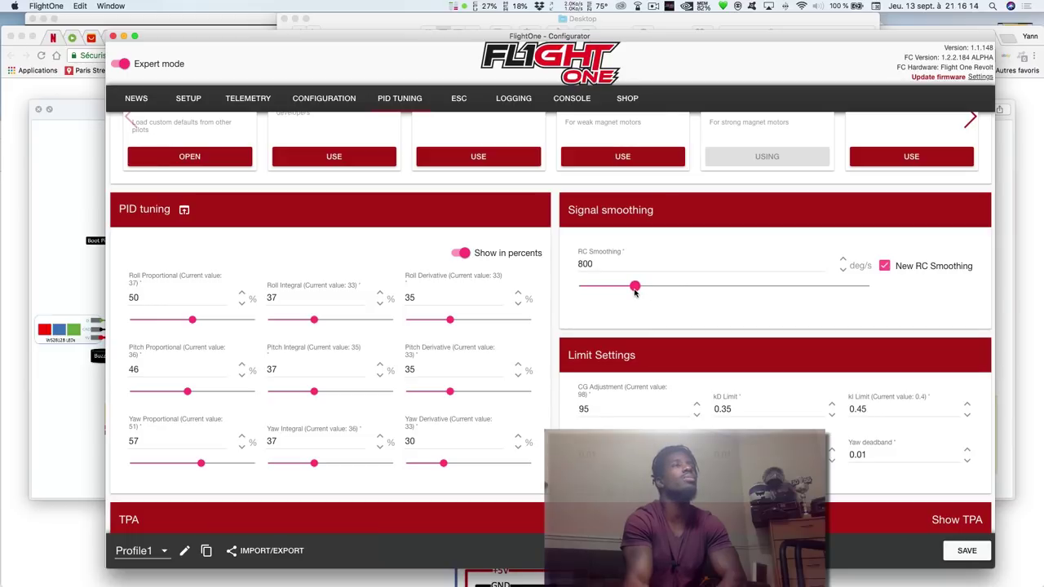
pyautogui.click(976, 552)
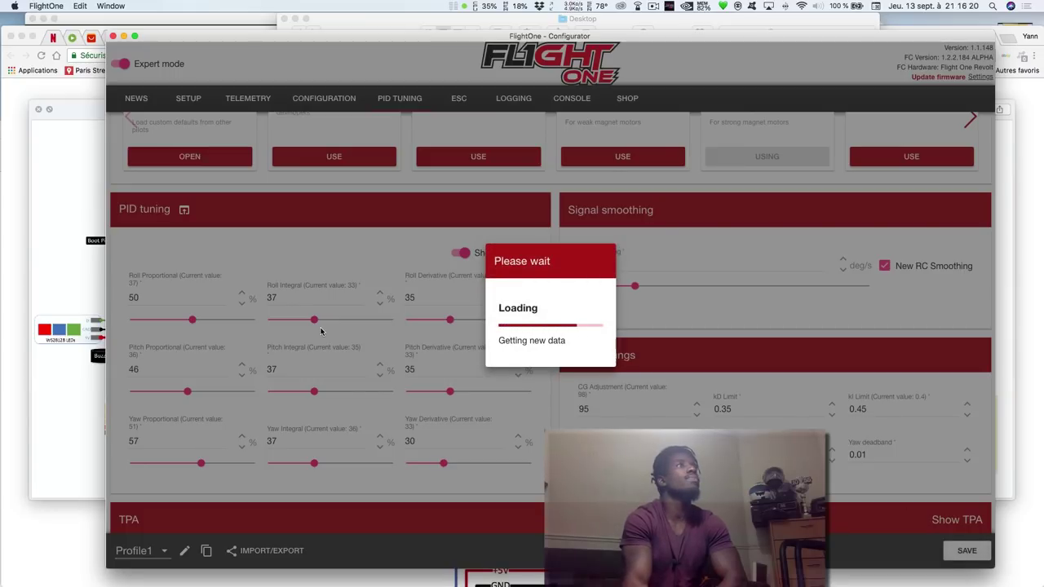
# Try the Kiss Rates and BetaFlight Rates types in the Rates settings and return to RaceFlight High Expo (BB)
pyautogui.scroll(-5, 321, 330)
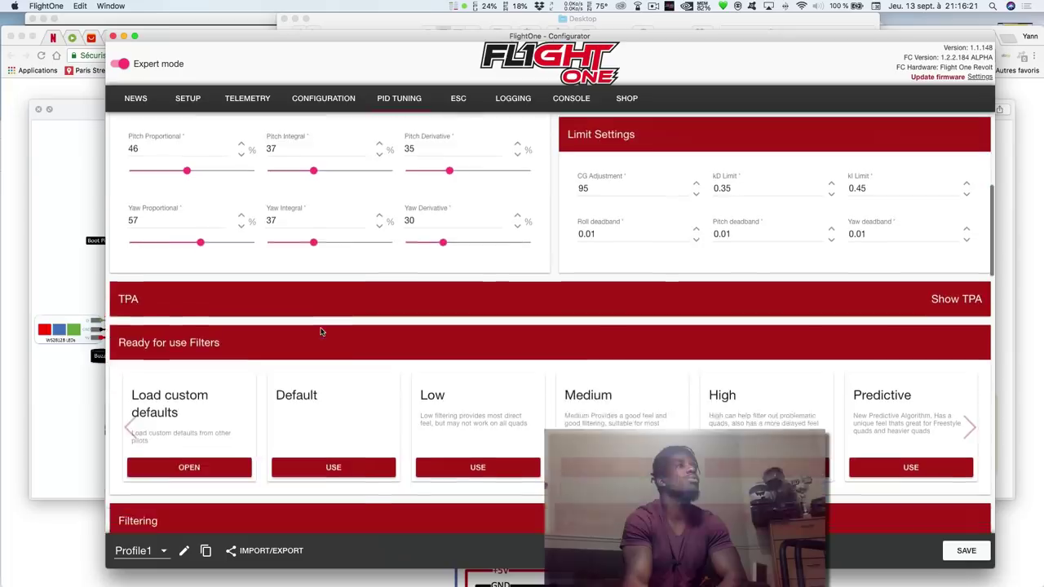
pyautogui.scroll(-10, 320, 330)
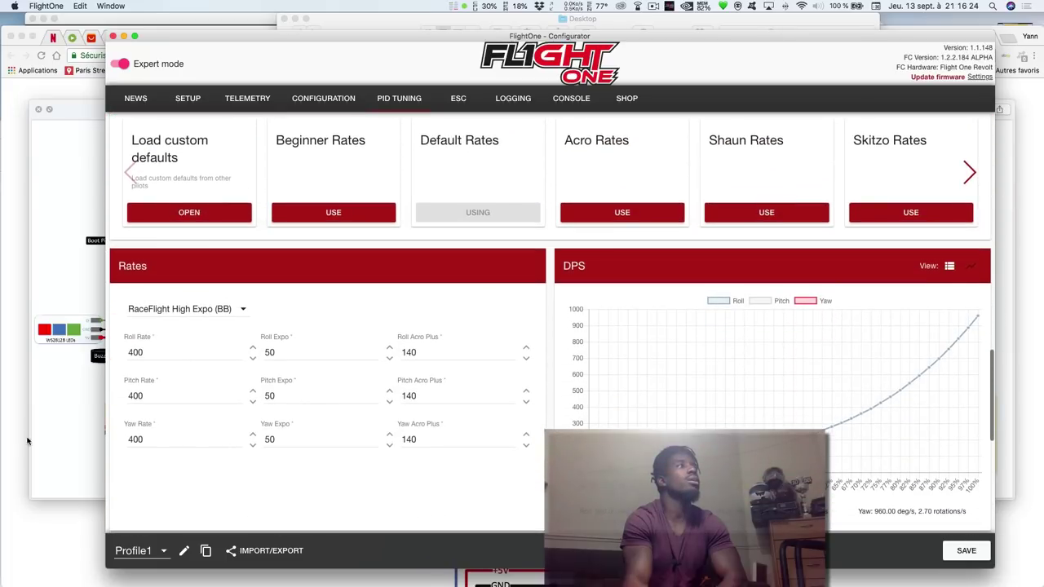
pyautogui.click(166, 352)
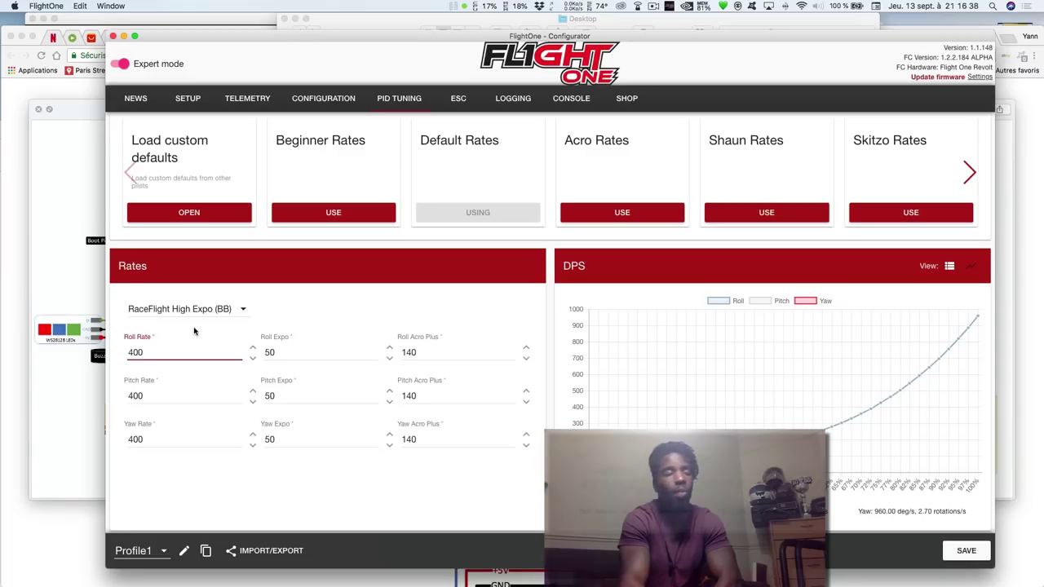
pyautogui.click(232, 311)
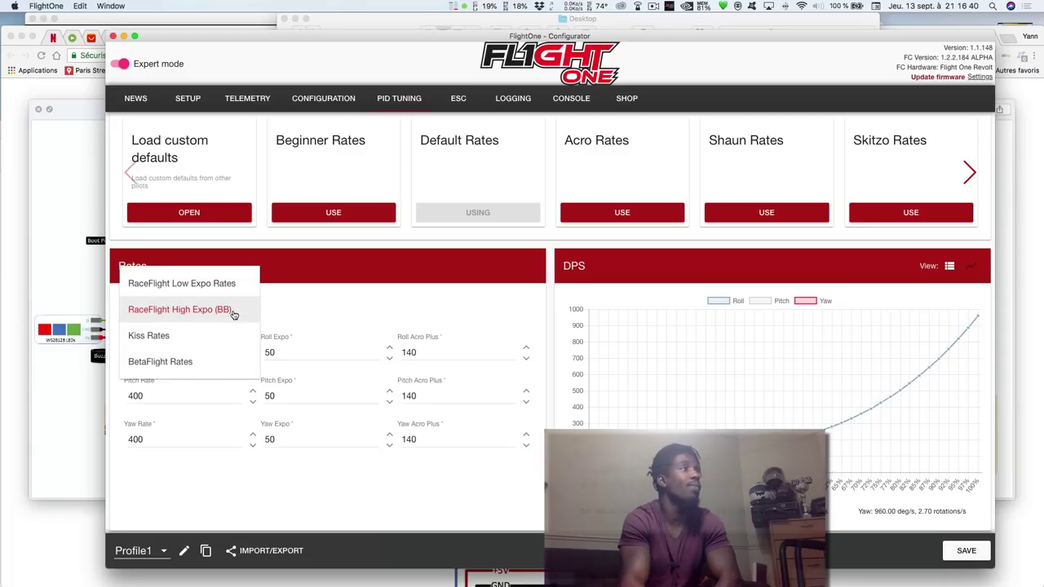
pyautogui.click(194, 338)
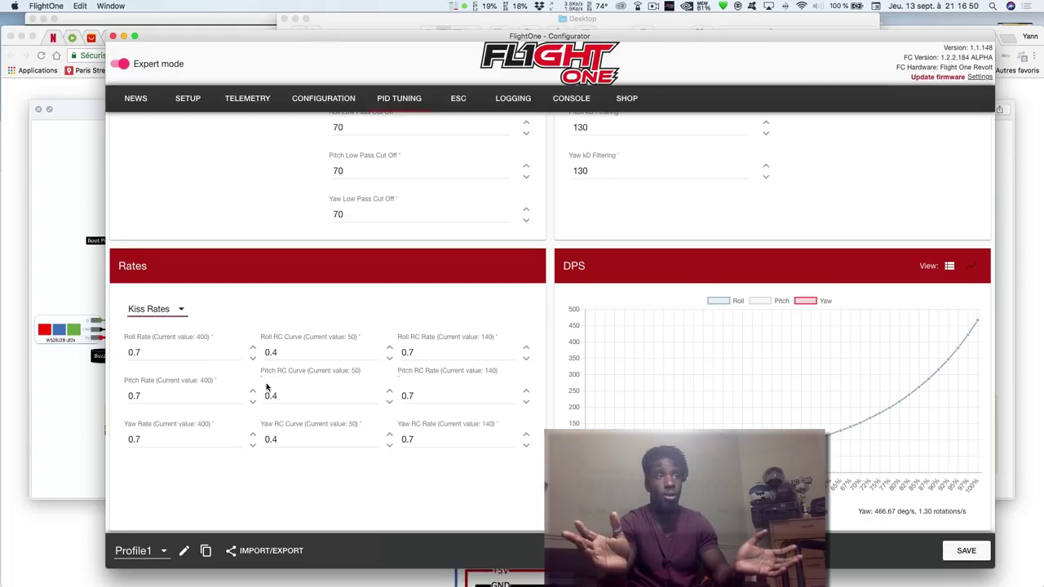
pyautogui.click(173, 311)
pyautogui.click(177, 333)
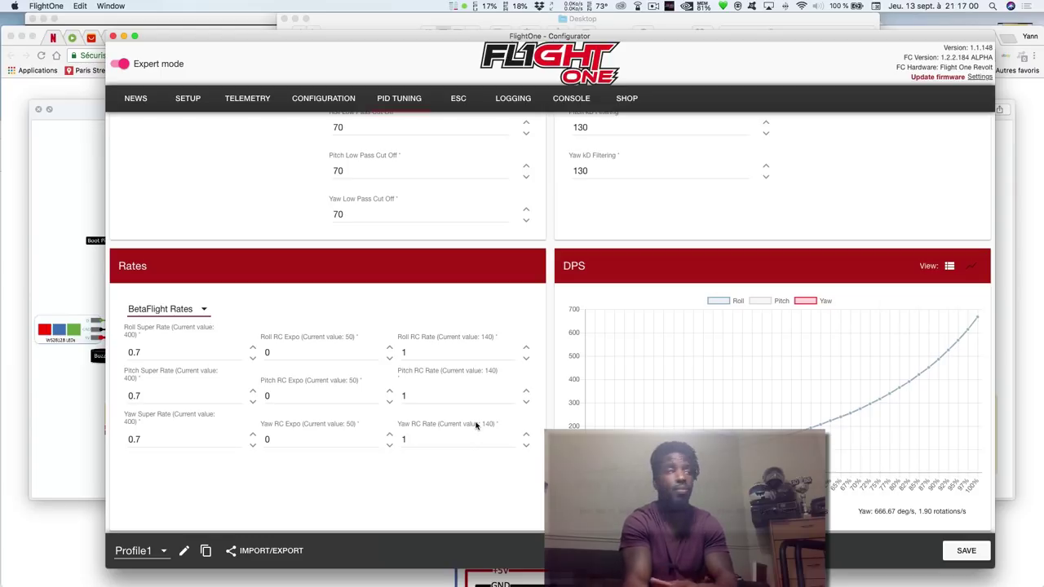
pyautogui.click(194, 310)
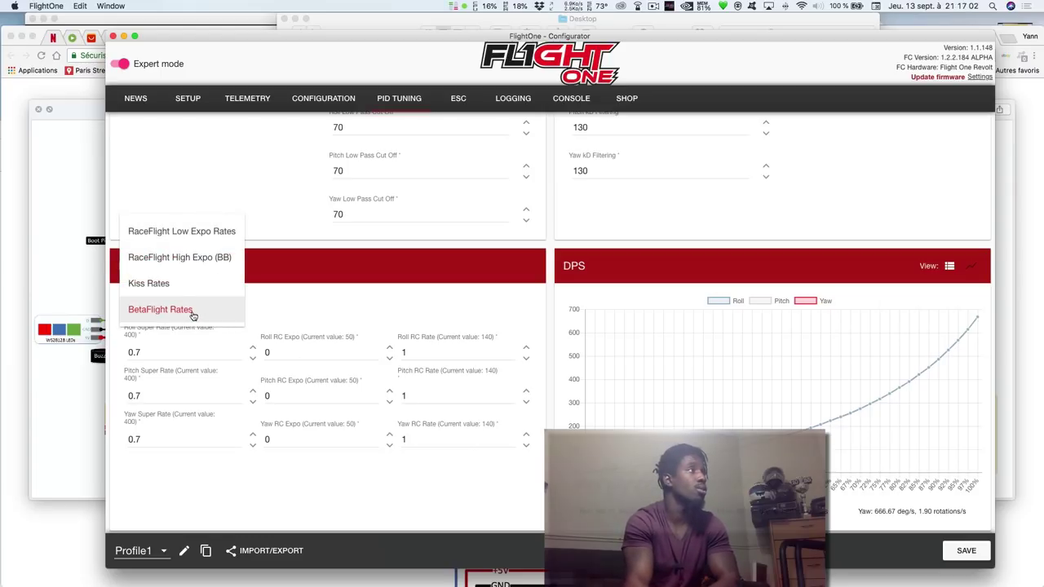
pyautogui.click(171, 256)
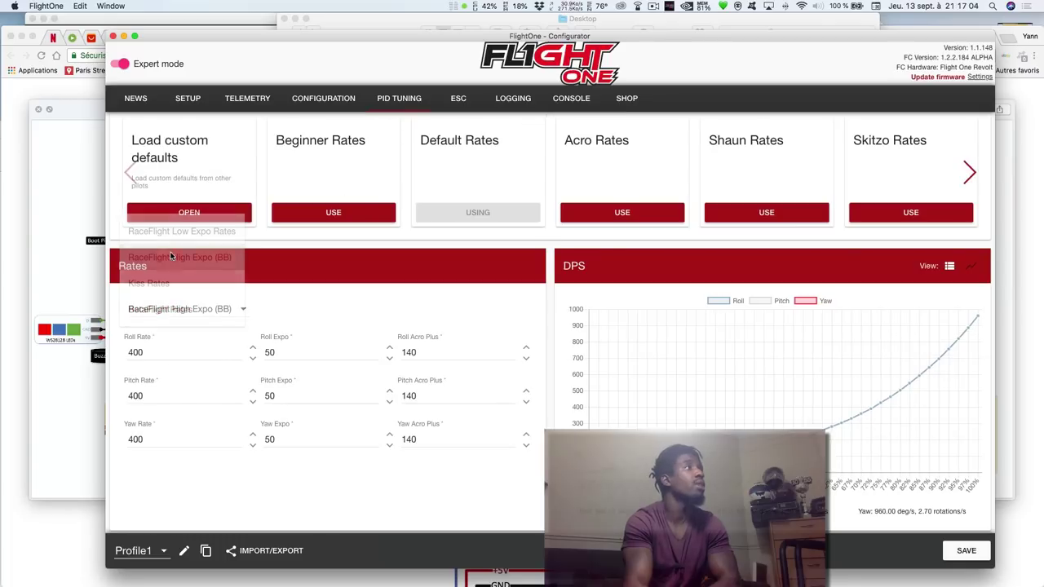
# Set the Roll Rate to 346 and the Roll Acro Plus to 276
pyautogui.moveTo(175, 348); pyautogui.dragTo(127, 349)
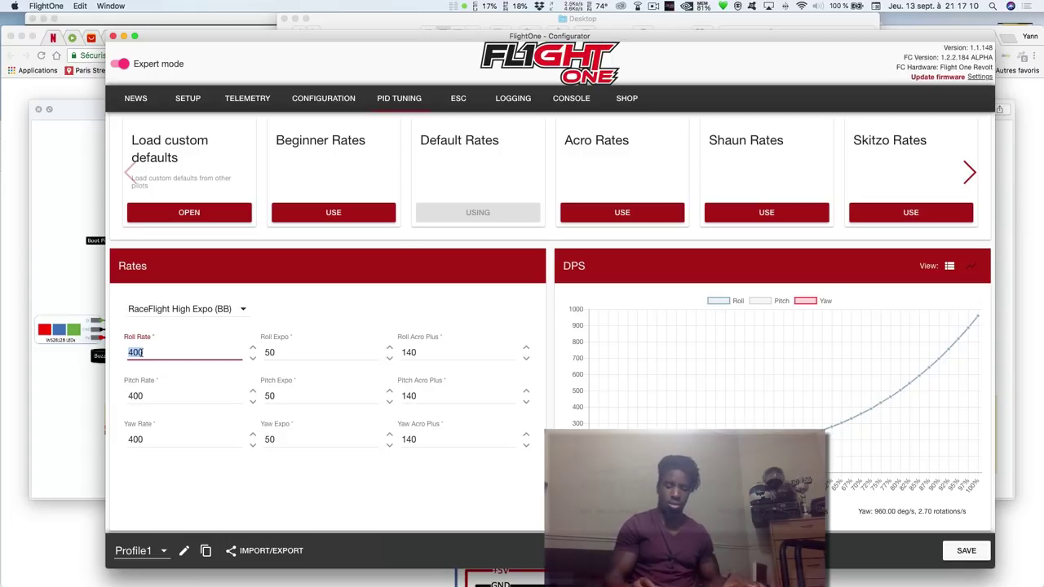
pyautogui.write('346')
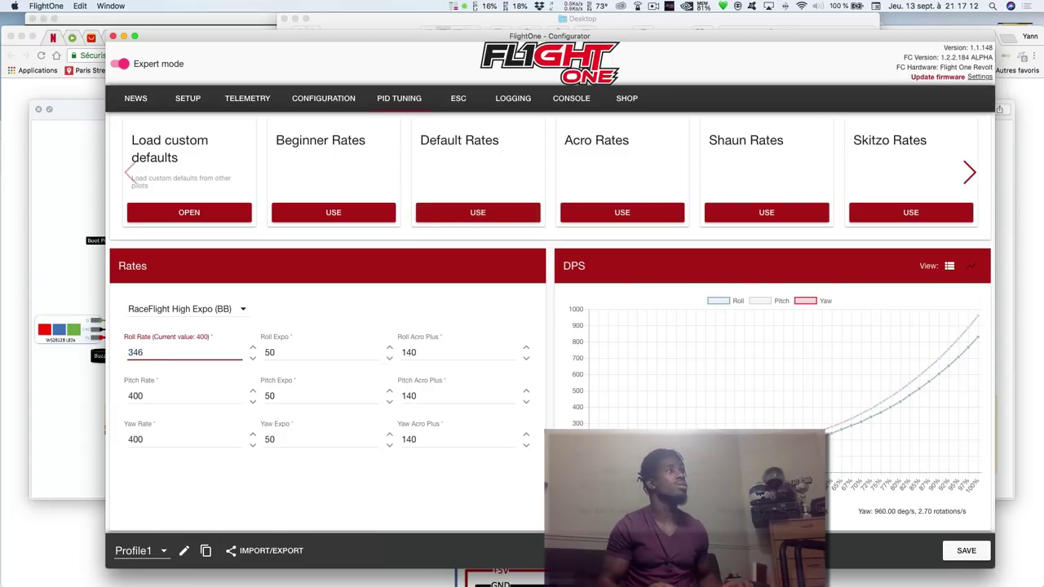
pyautogui.press('Tab')
pyautogui.press('Tab')
pyautogui.write('276')
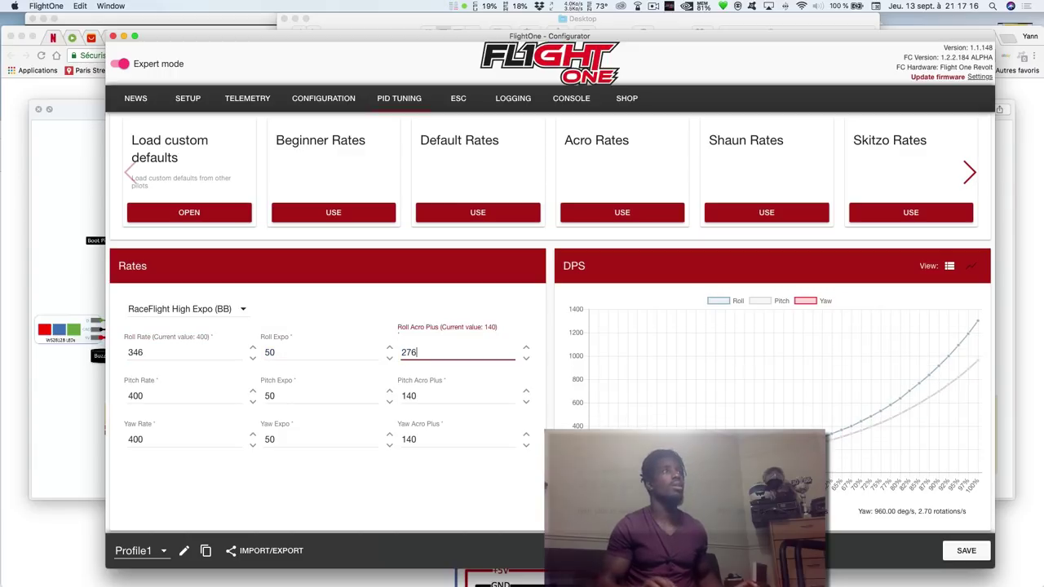
# Set the Pitch Rate to 346 and the Pitch Acro Plus to 276
pyautogui.press('Tab')
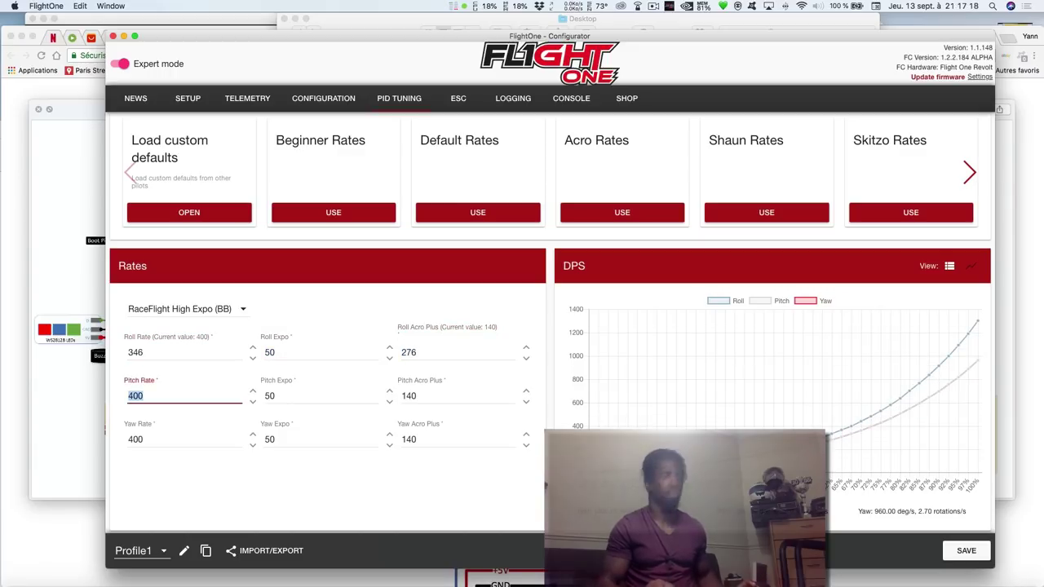
pyautogui.write('346')
pyautogui.press('Tab')
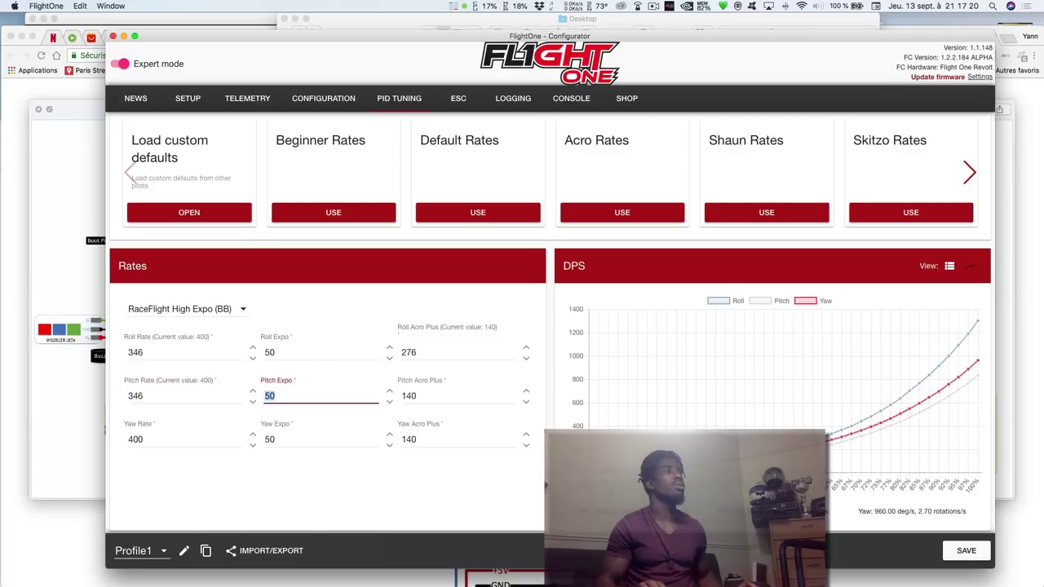
pyautogui.press('Tab')
pyautogui.write('276')
# Set the Yaw Rate to 346, Yaw Expo to 53 and Yaw Acro Plus to 276, and save the rates
pyautogui.press('Tab')
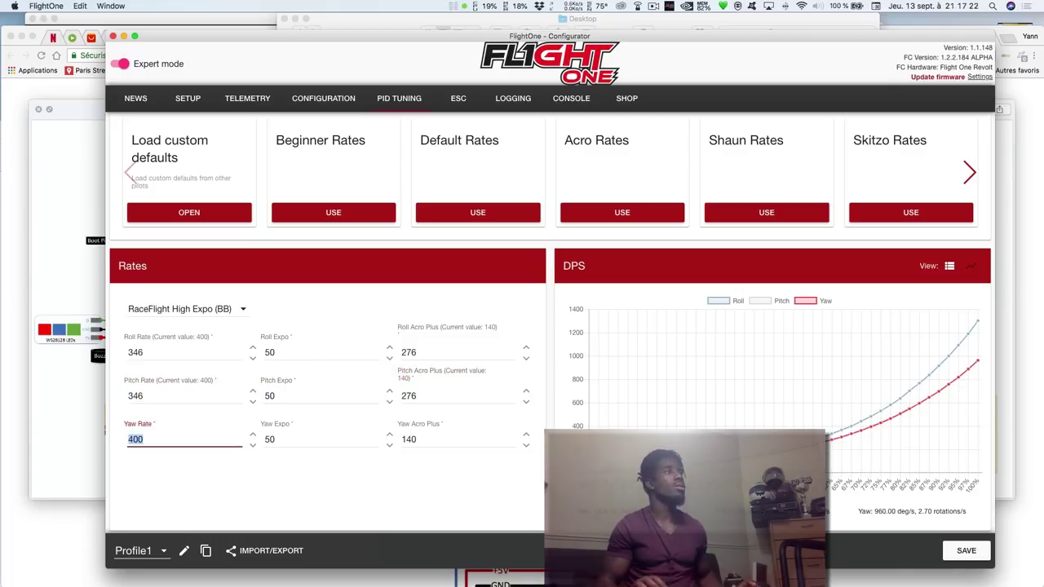
pyautogui.write('346')
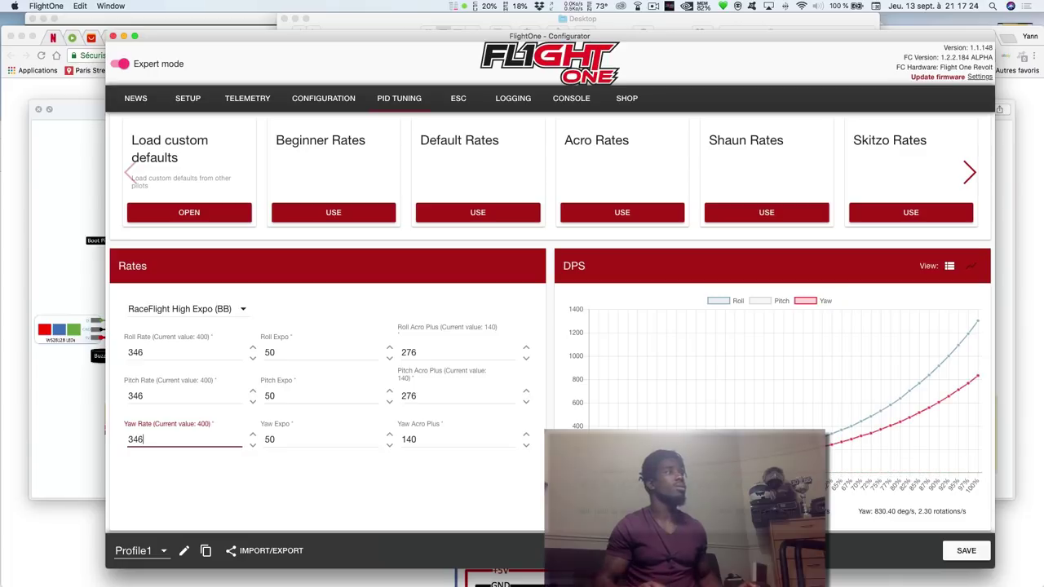
pyautogui.press('Tab')
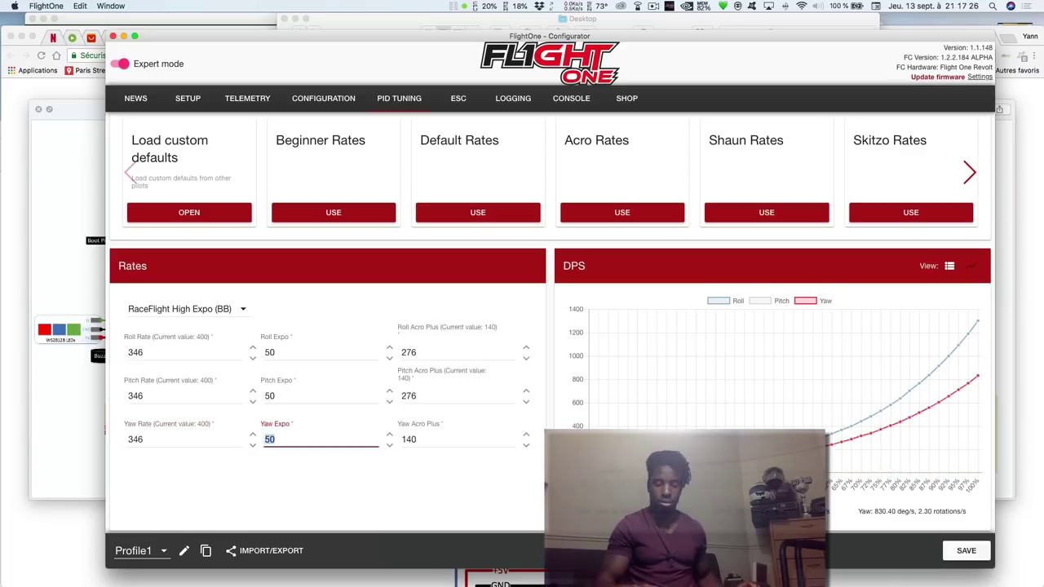
pyautogui.write('53')
pyautogui.press('Tab')
pyautogui.write('276')
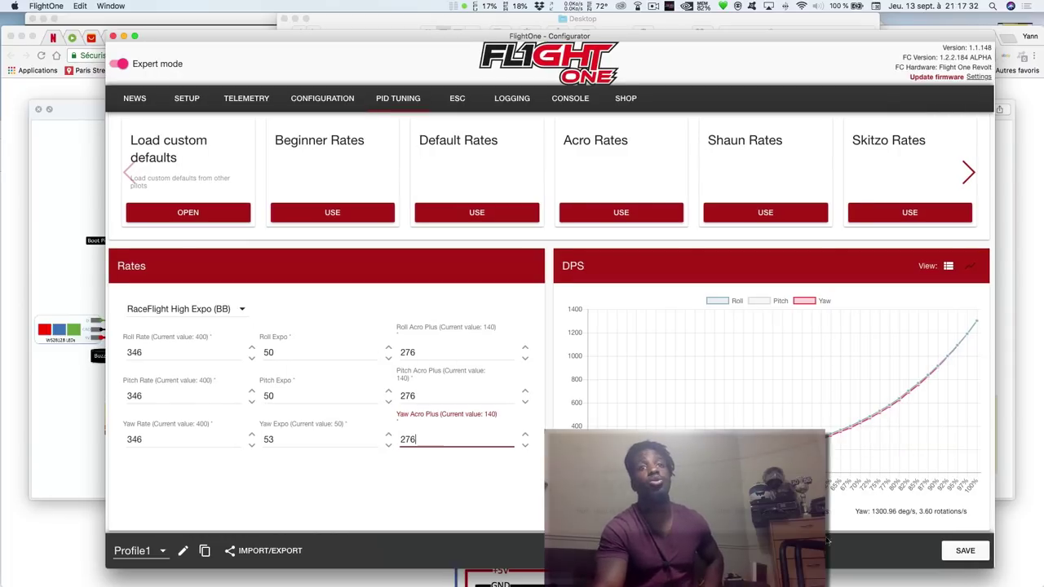
pyautogui.click(975, 558)
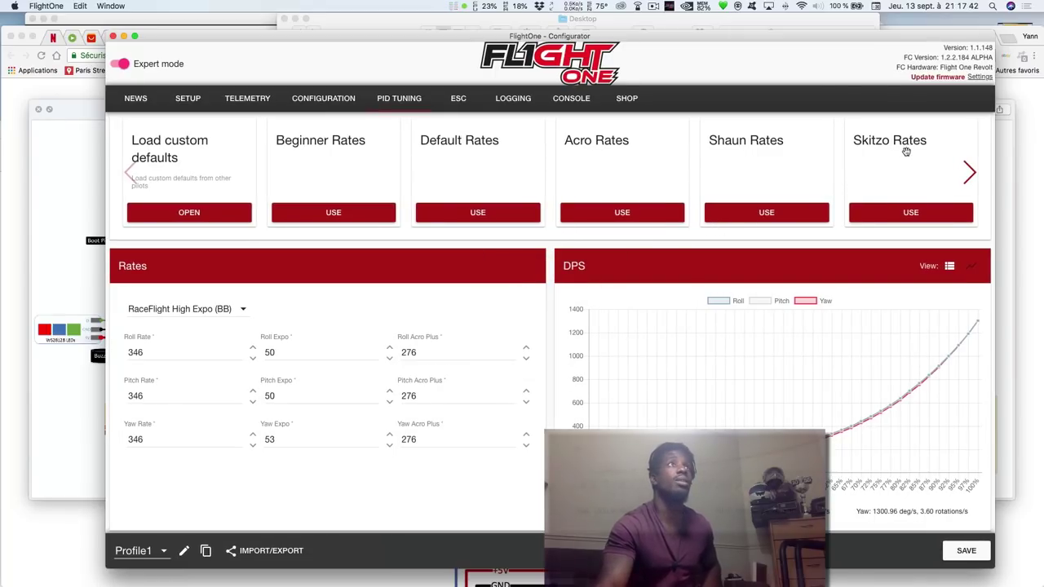
# Look through the remaining ready-made rates presets and review the profile's filter and PID tune choices
pyautogui.click(969, 172)
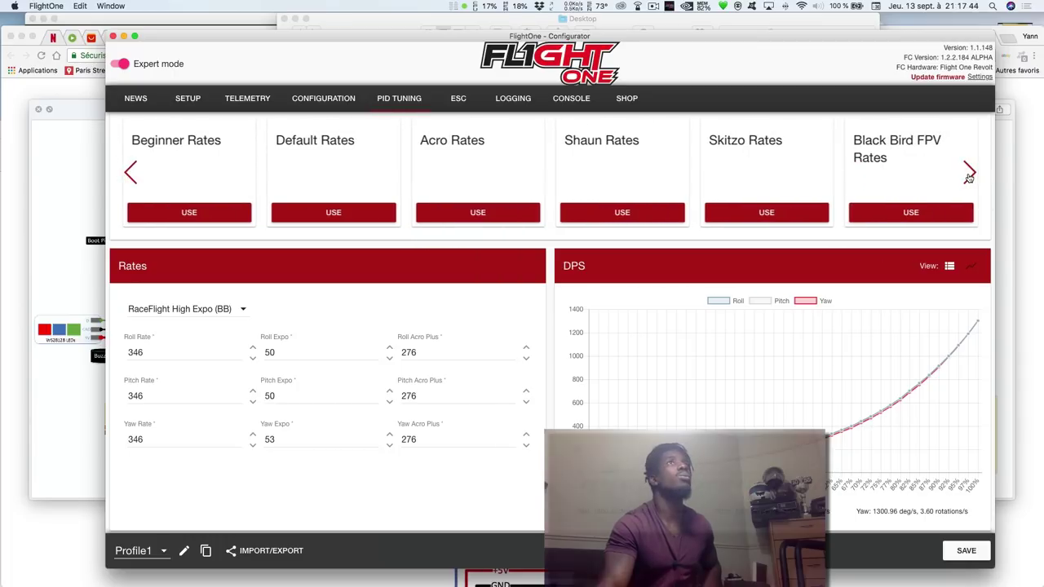
pyautogui.click(969, 173)
pyautogui.click(969, 173)
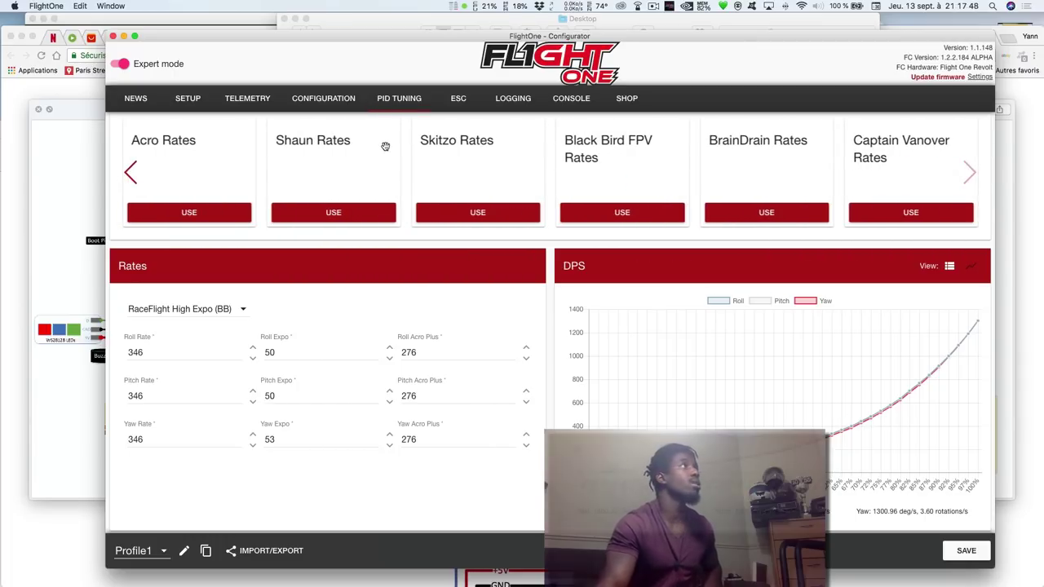
pyautogui.scroll(10, 409, 308)
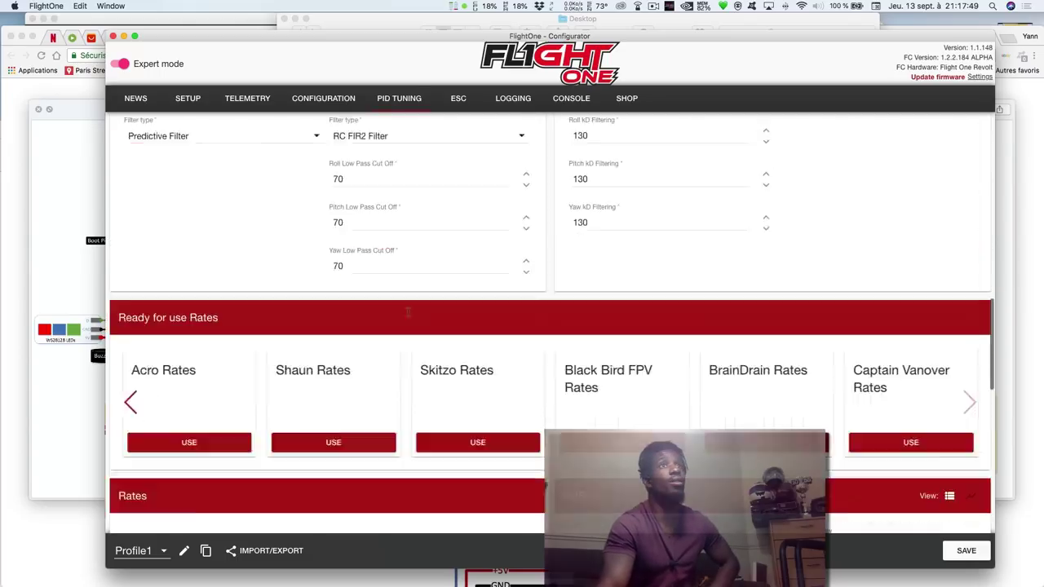
pyautogui.scroll(3, 407, 313)
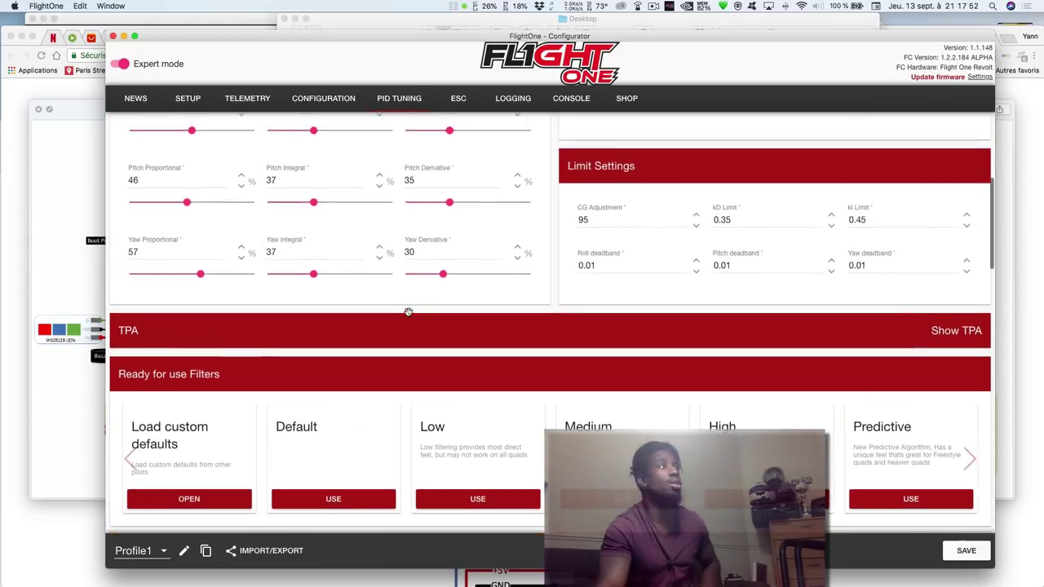
pyautogui.scroll(-5, 412, 326)
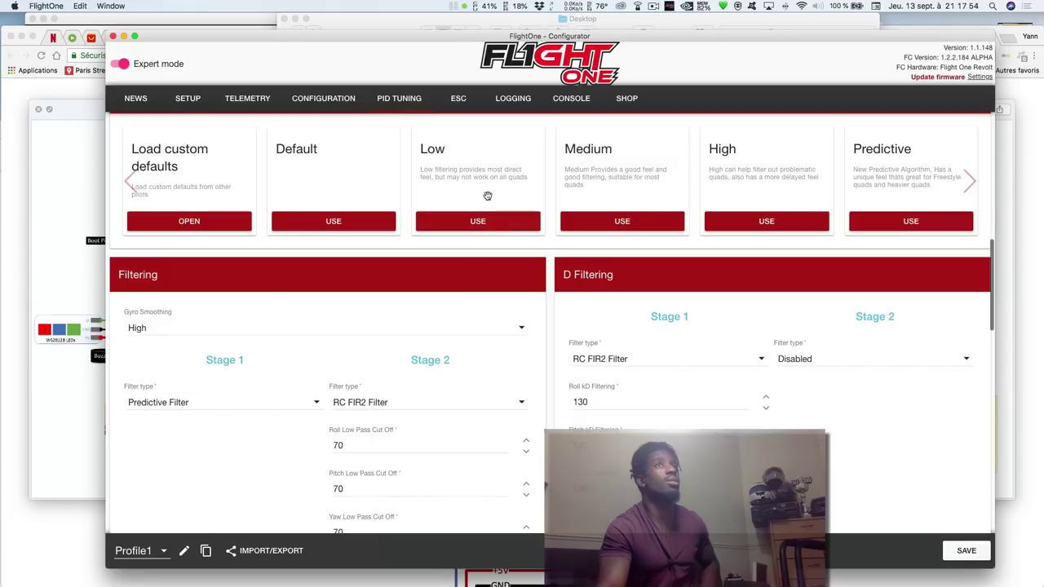
pyautogui.scroll(6, 490, 205)
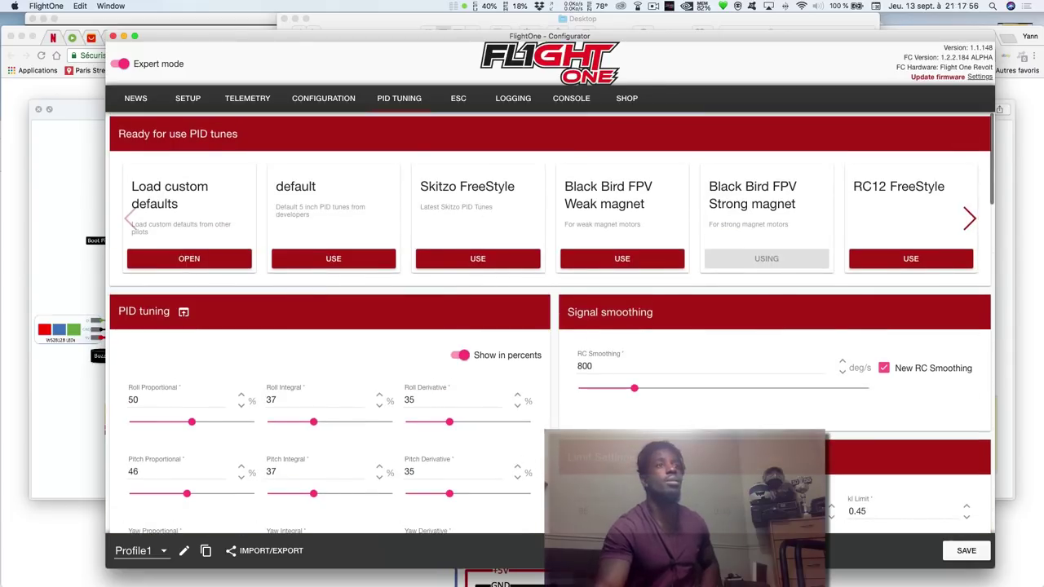
# Set the Yaw deadband to 0.05 in the limit settings and copy the Profile1 values to Profile2
pyautogui.scroll(-3, 921, 325)
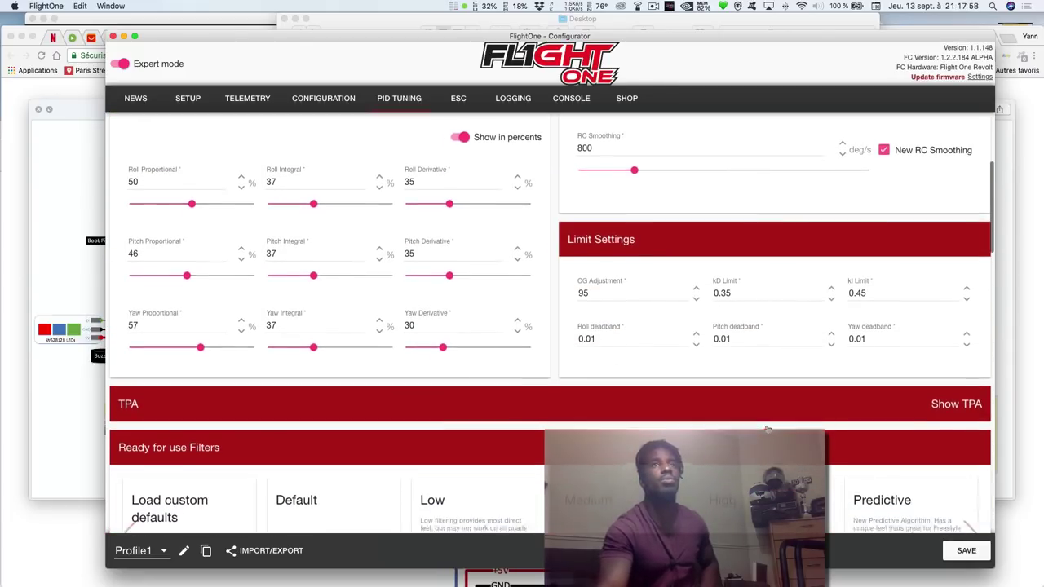
pyautogui.click(915, 325)
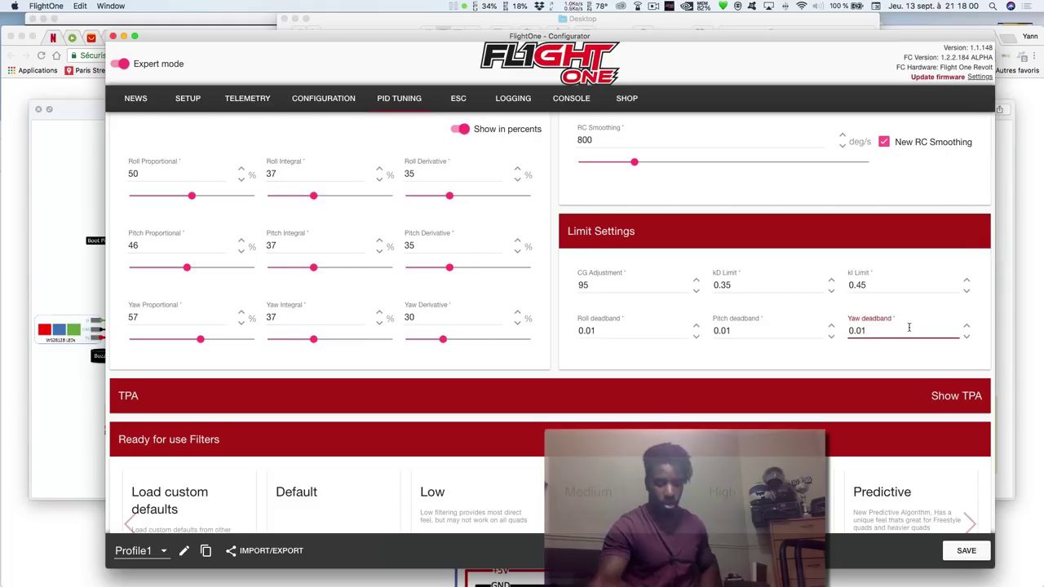
pyautogui.press('BackSpace')
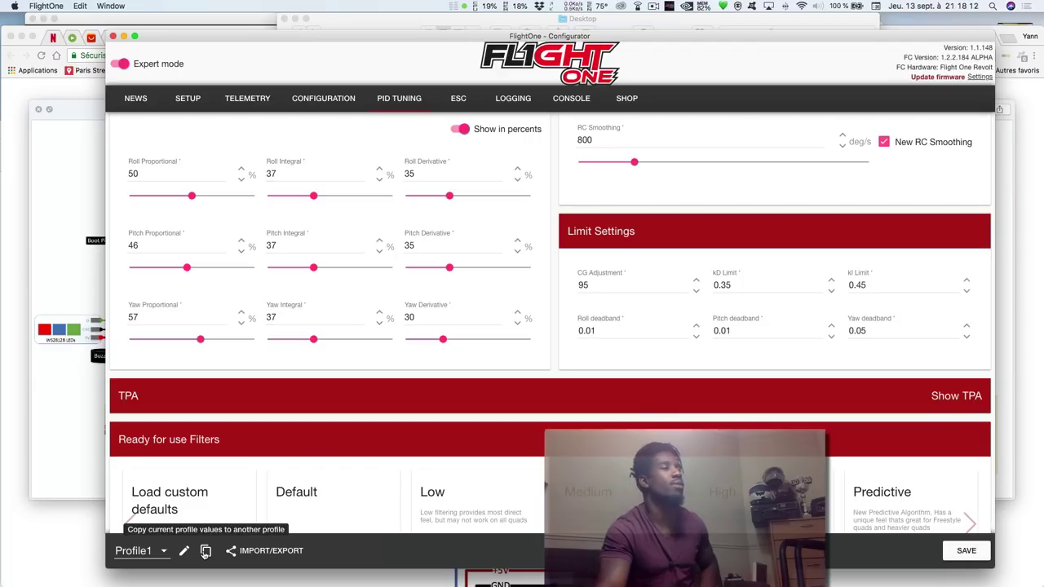
pyautogui.click(206, 552)
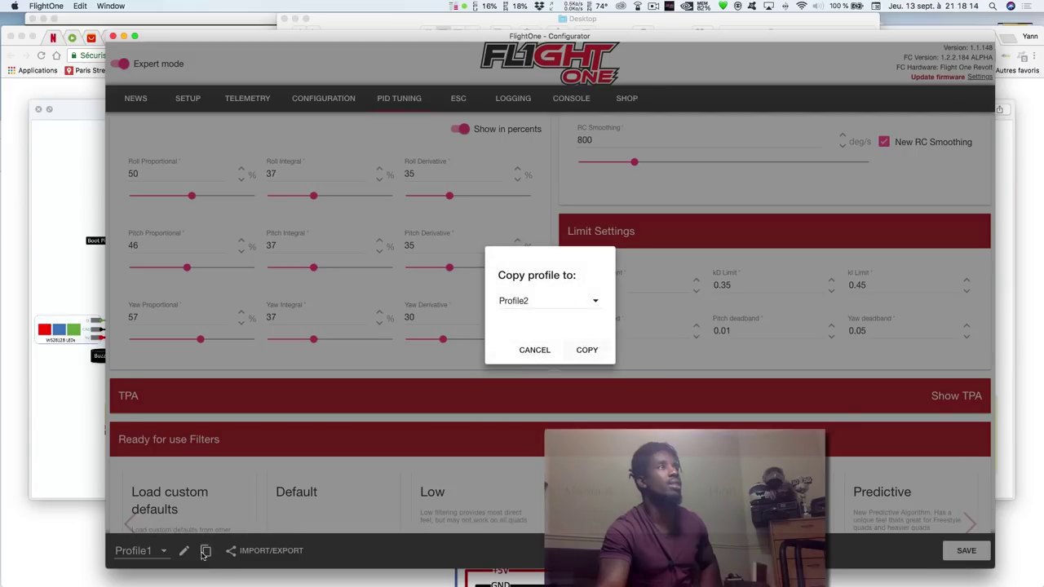
pyautogui.click(586, 351)
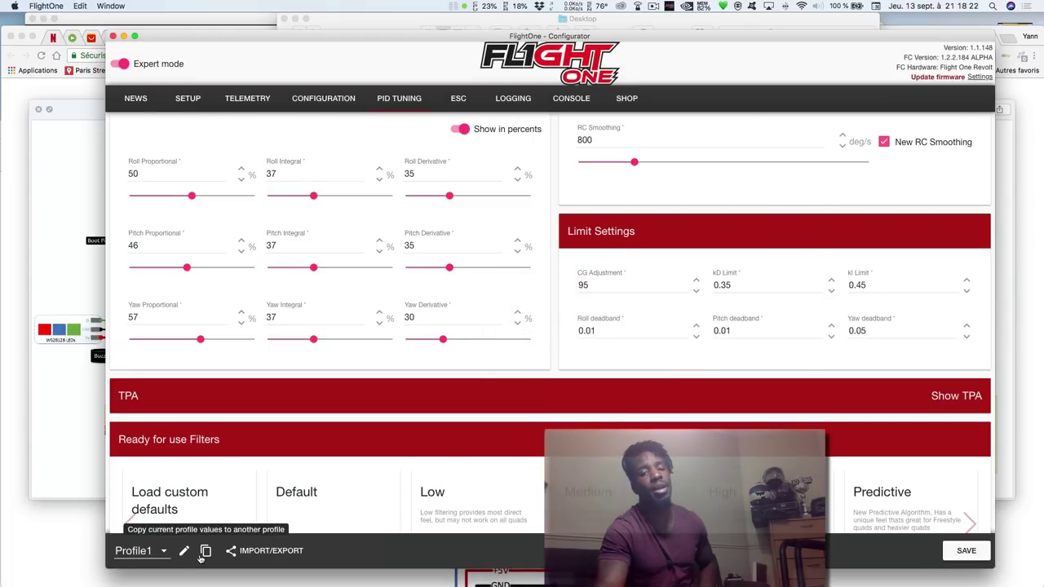
# Copy the current Profile1 values to Profile3
pyautogui.click(206, 551)
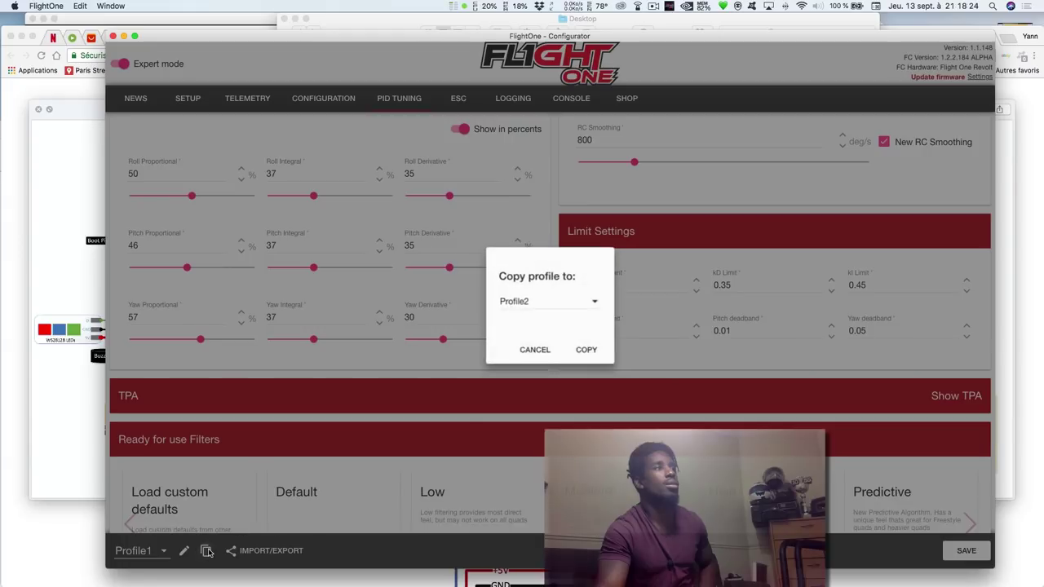
pyautogui.click(572, 303)
pyautogui.click(547, 326)
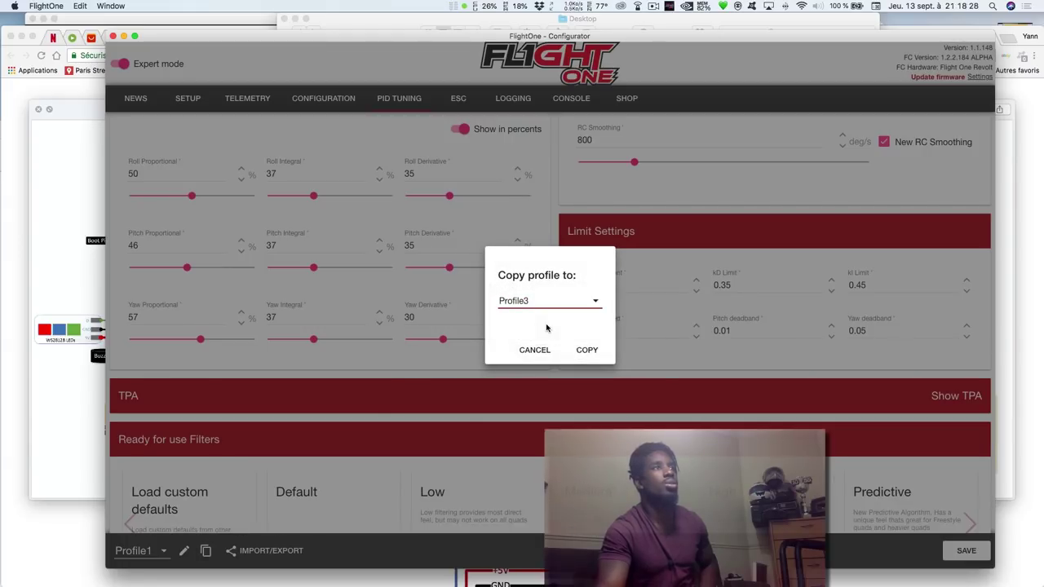
pyautogui.click(585, 350)
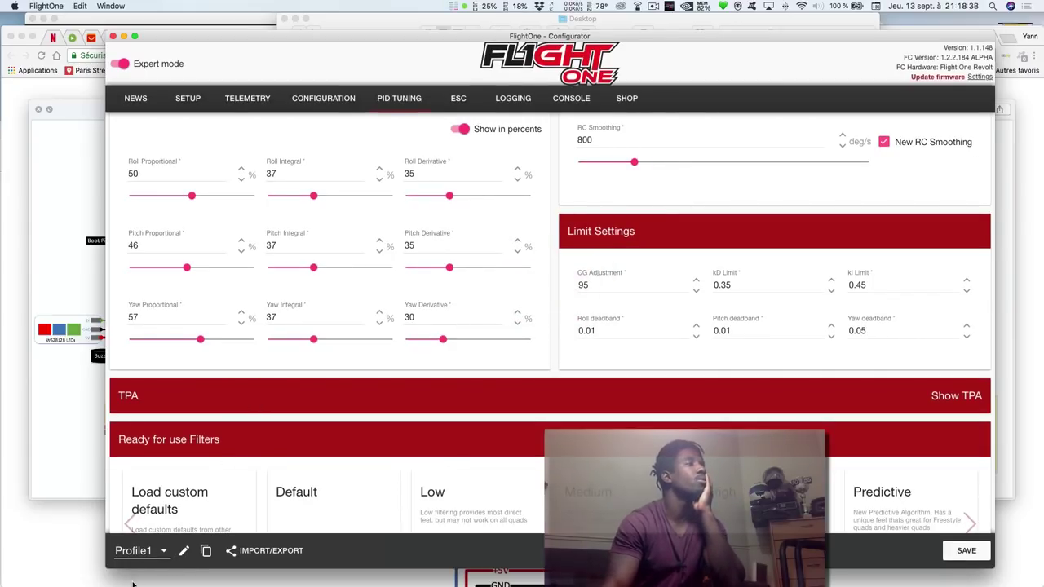
# Switch to Profile2, enable New RC Smoothing with RC Smoothing at 800 deg/s, and save the profile
pyautogui.click(140, 551)
pyautogui.click(137, 521)
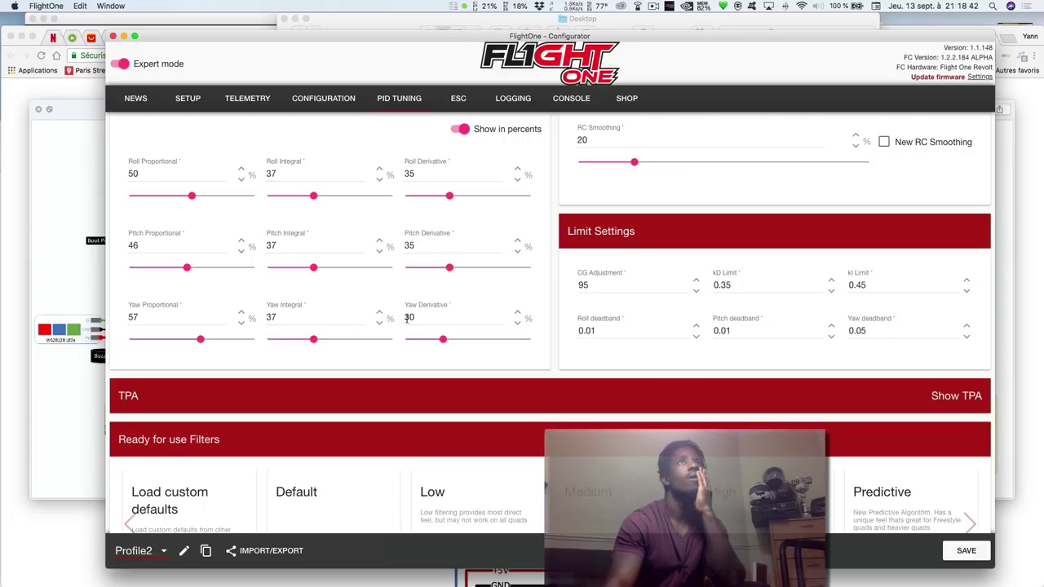
pyautogui.click(885, 143)
pyautogui.moveTo(647, 163); pyautogui.dragTo(632, 164)
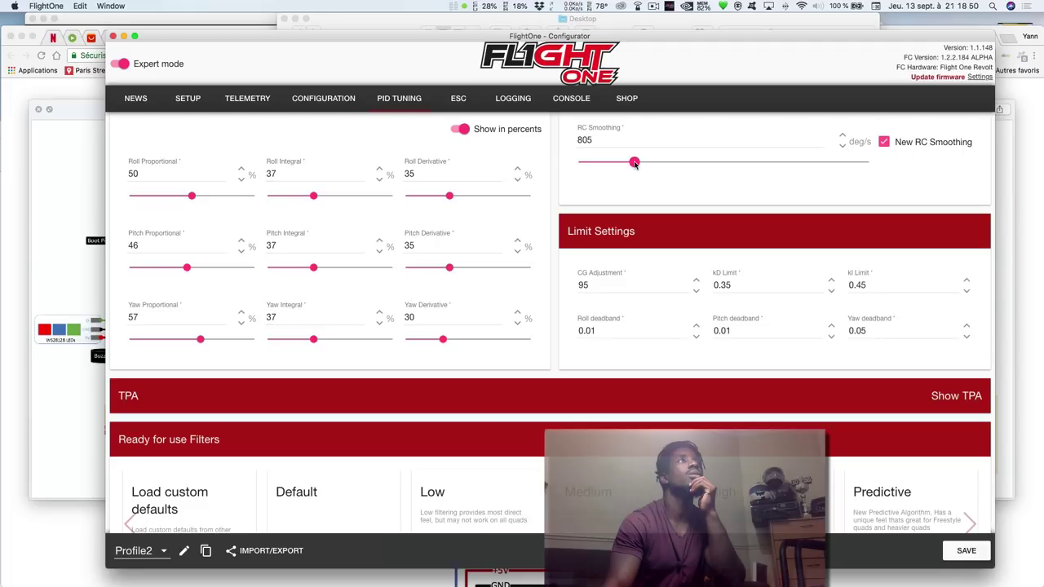
pyautogui.click(845, 148)
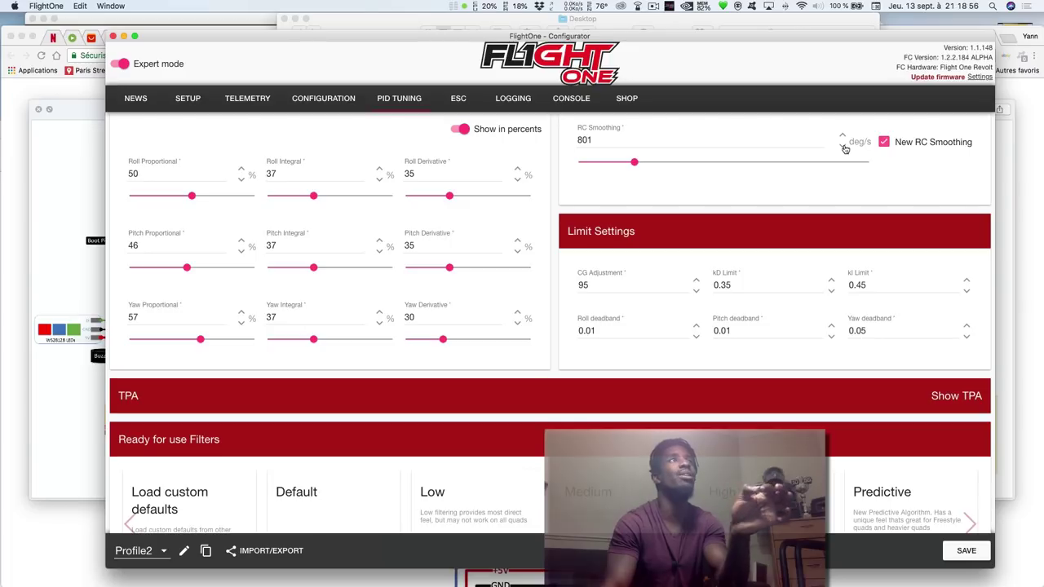
pyautogui.click(962, 551)
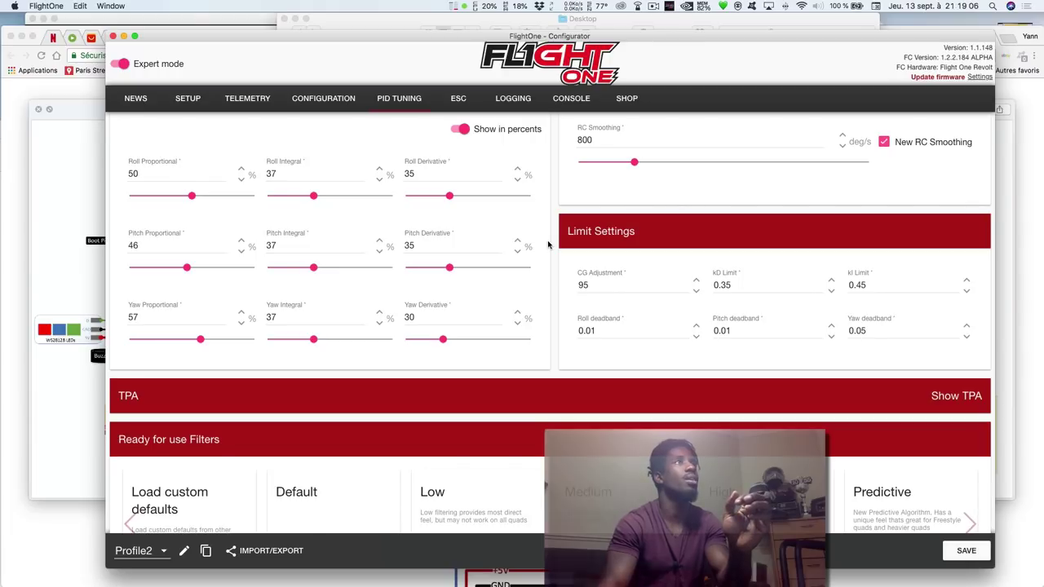
# Apply the default ready-made PID tune to Profile2 and review its PID, filter and rate values
pyautogui.scroll(5, 548, 245)
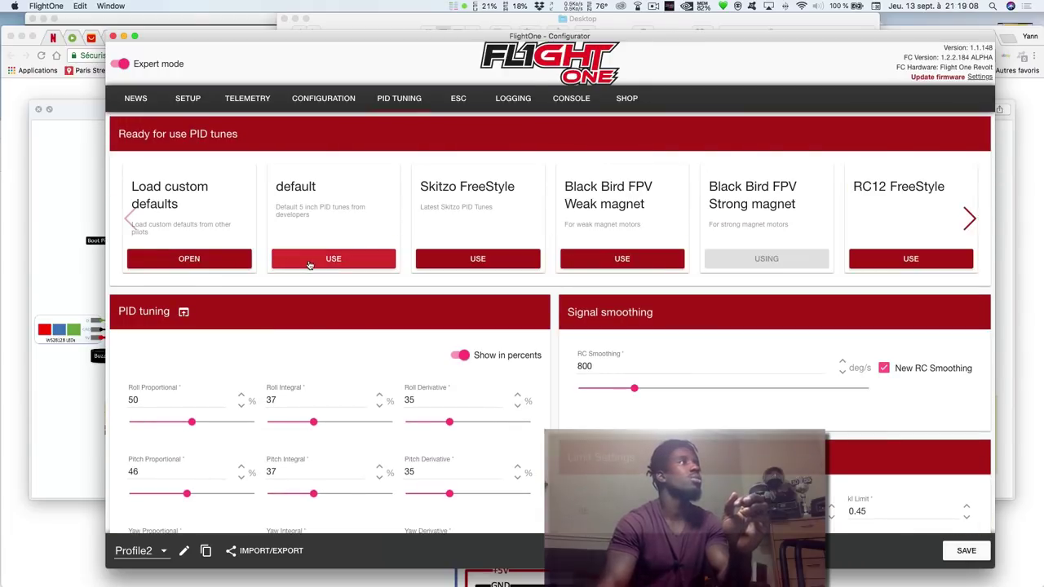
pyautogui.click(320, 259)
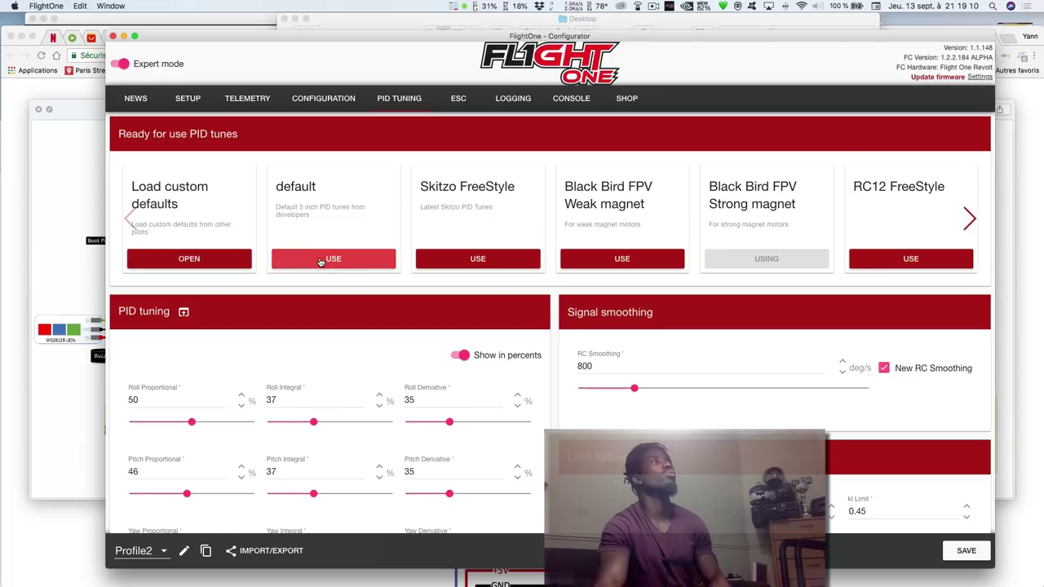
pyautogui.scroll(-10, 485, 395)
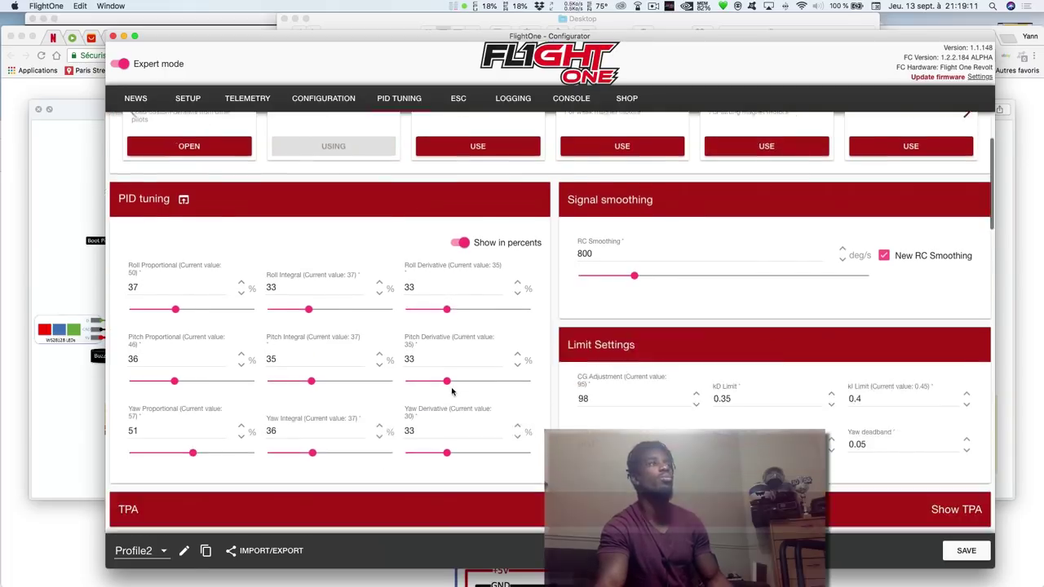
pyautogui.scroll(-5, 485, 395)
pyautogui.scroll(2, 485, 395)
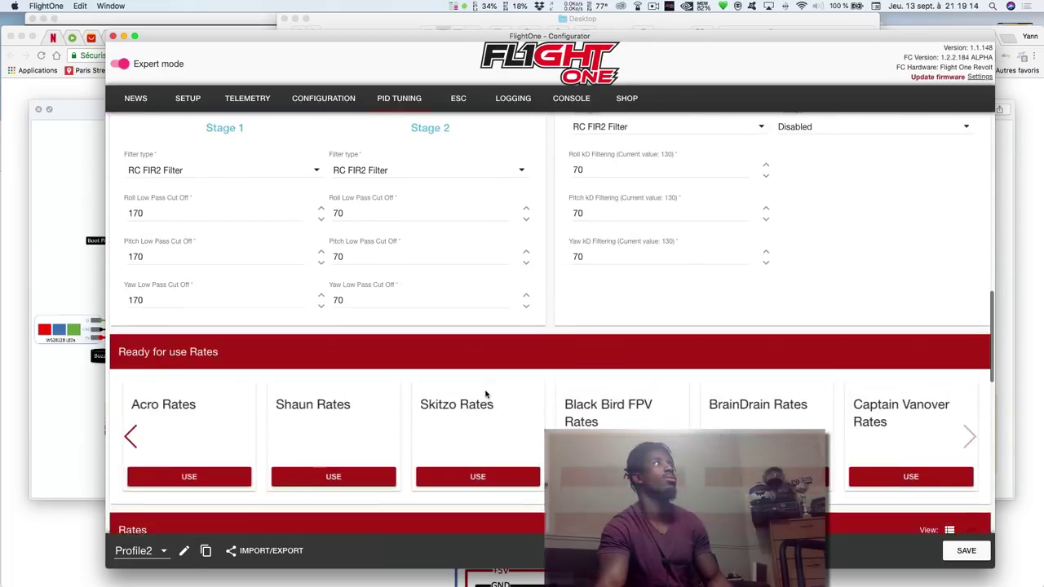
pyautogui.scroll(-10, 485, 395)
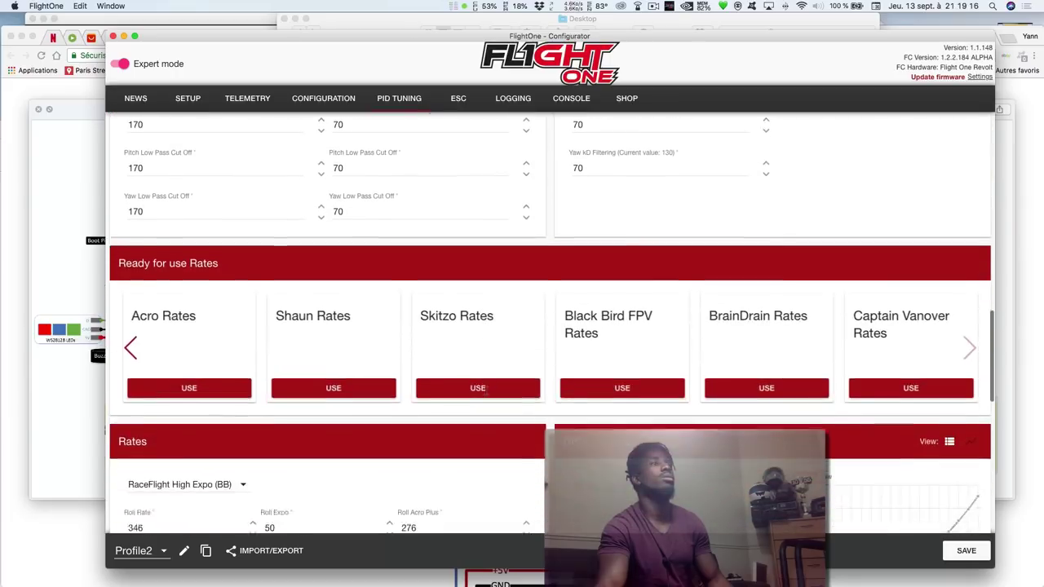
pyautogui.scroll(3, 358, 264)
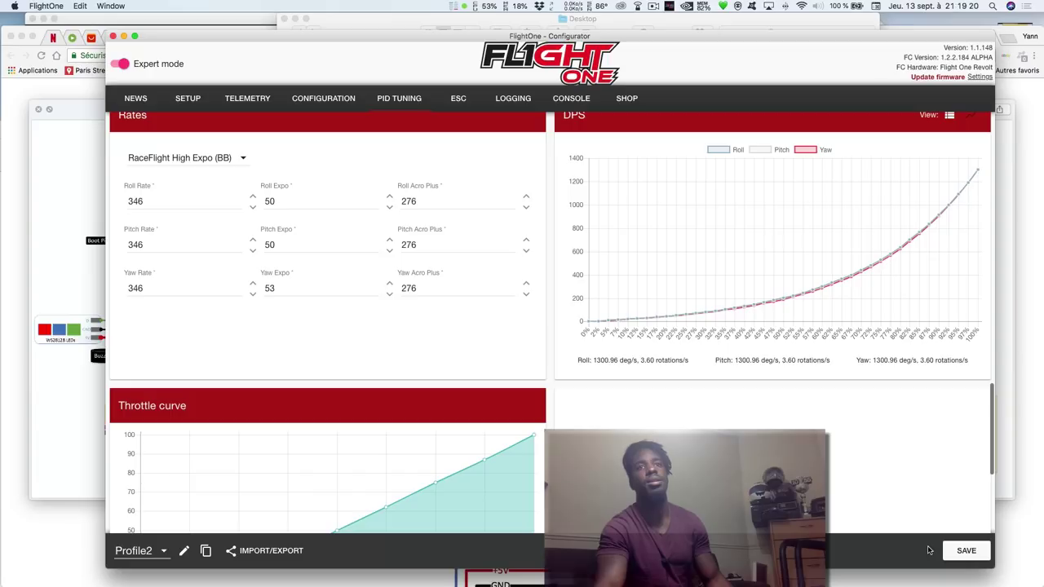
# Show the TPA curves for Profile2 and save the profile
pyautogui.scroll(10, 668, 419)
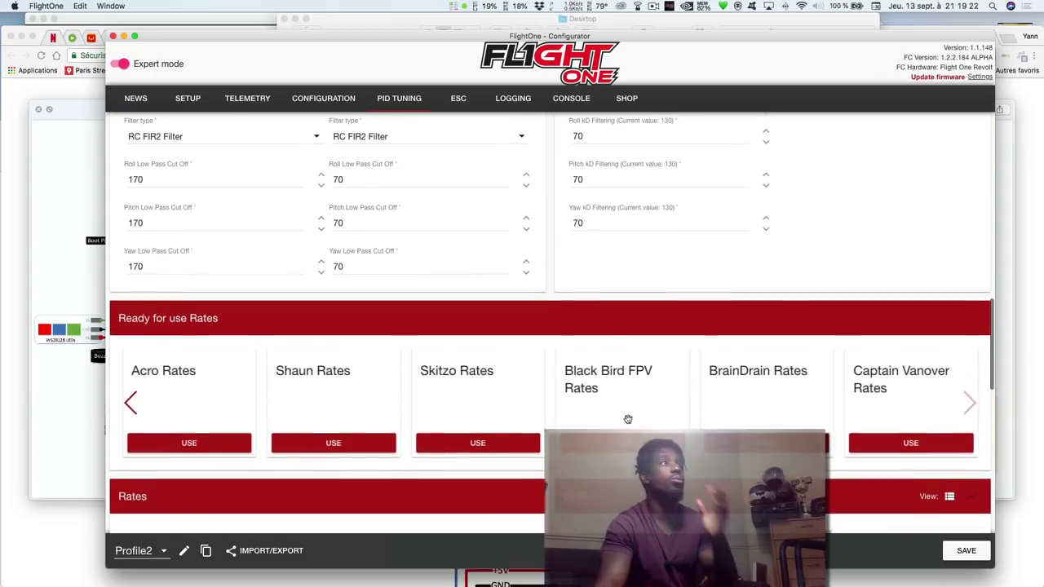
pyautogui.scroll(8, 628, 419)
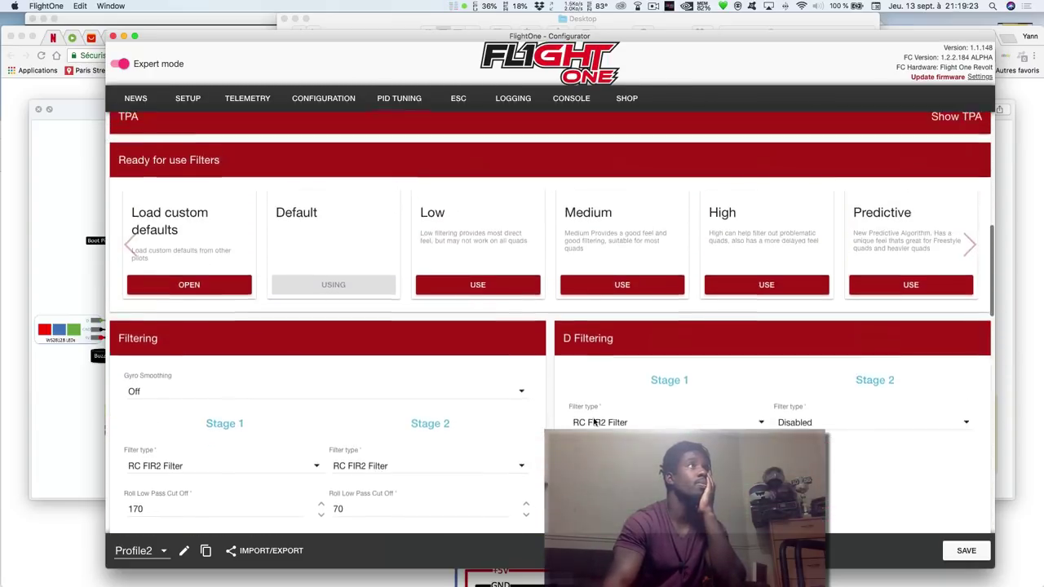
pyautogui.scroll(5, 596, 422)
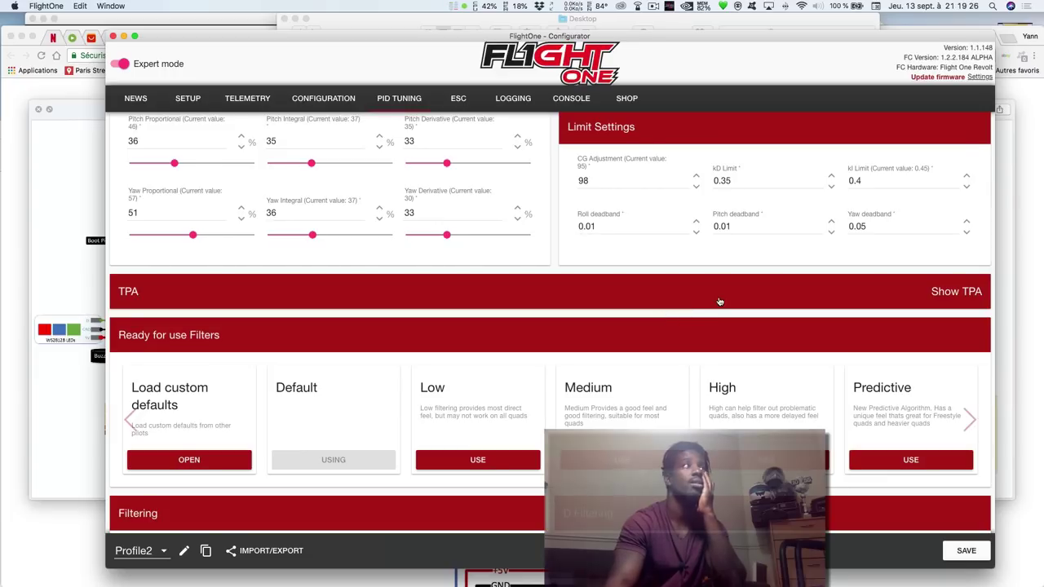
pyautogui.click(714, 304)
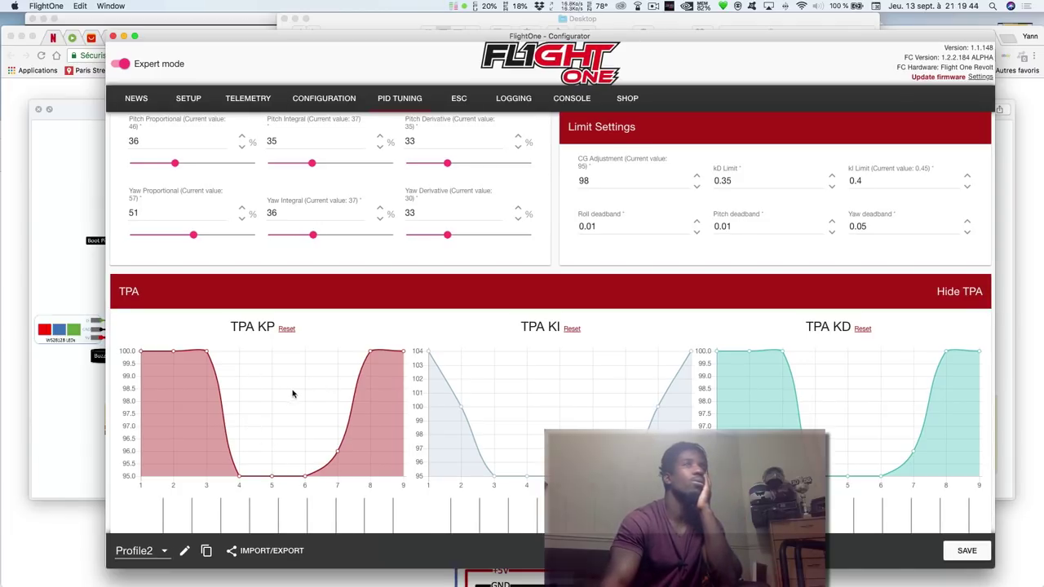
pyautogui.click(966, 550)
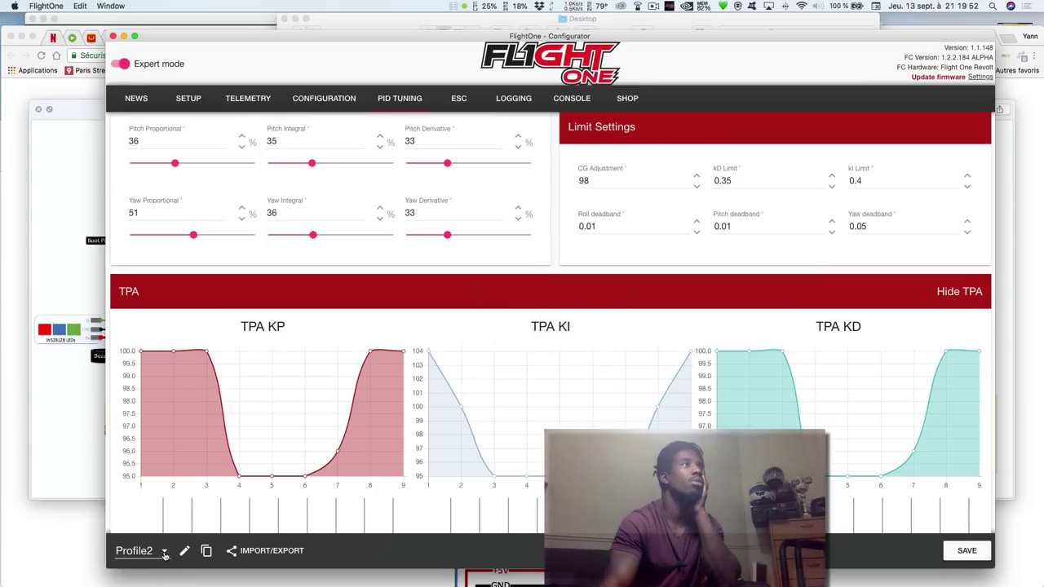
# Switch to Profile3 and enable New RC Smoothing with RC Smoothing at 800 deg/s
pyautogui.click(164, 553)
pyautogui.click(159, 547)
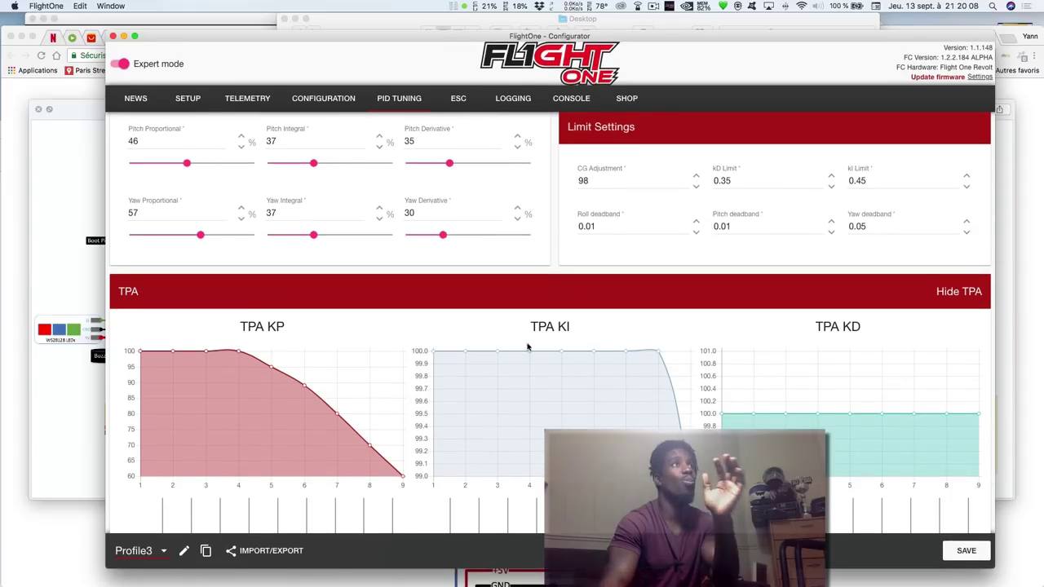
pyautogui.scroll(8, 506, 343)
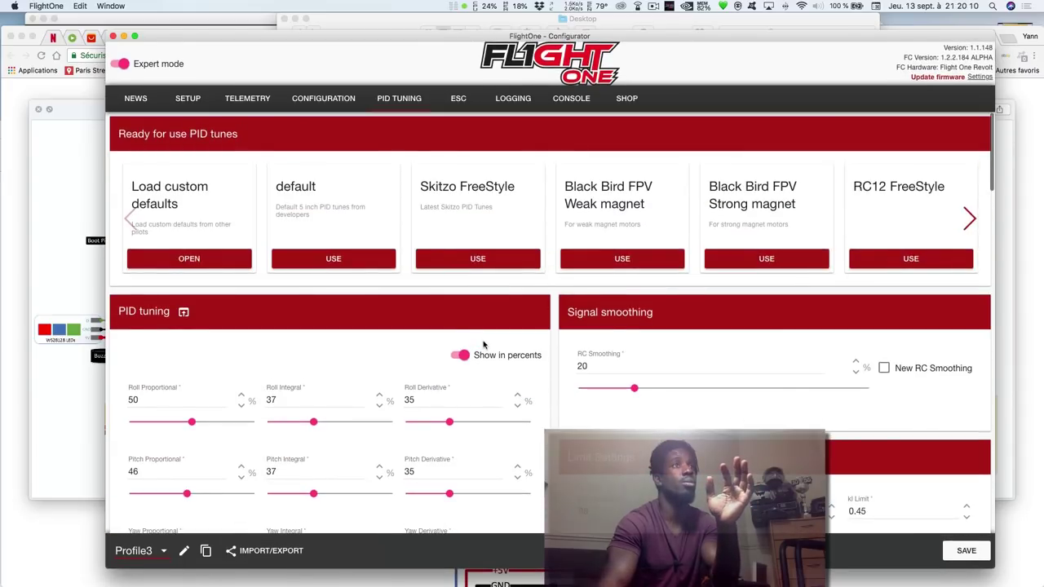
pyautogui.click(884, 368)
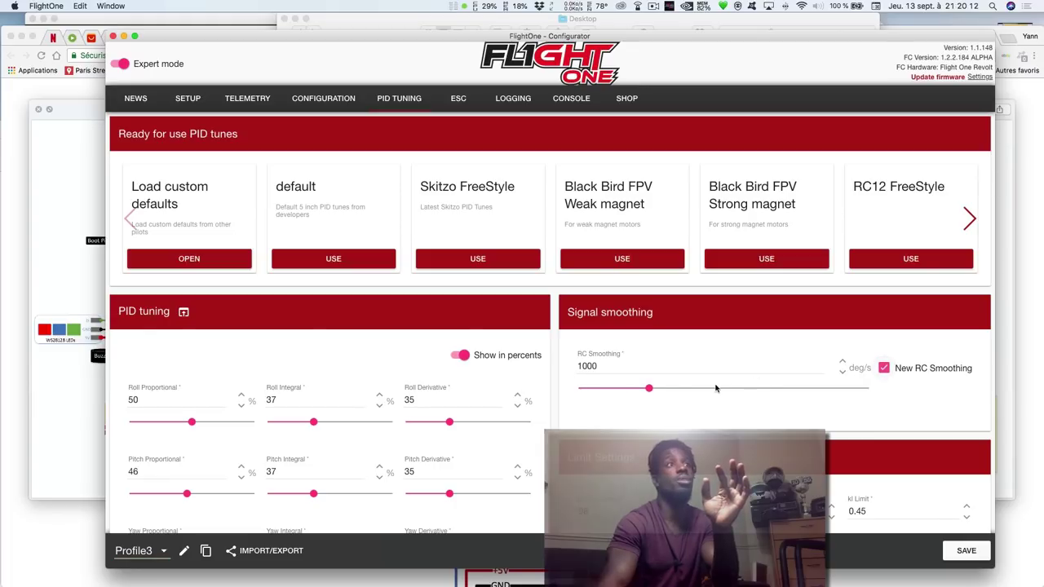
pyautogui.moveTo(646, 389); pyautogui.dragTo(635, 392)
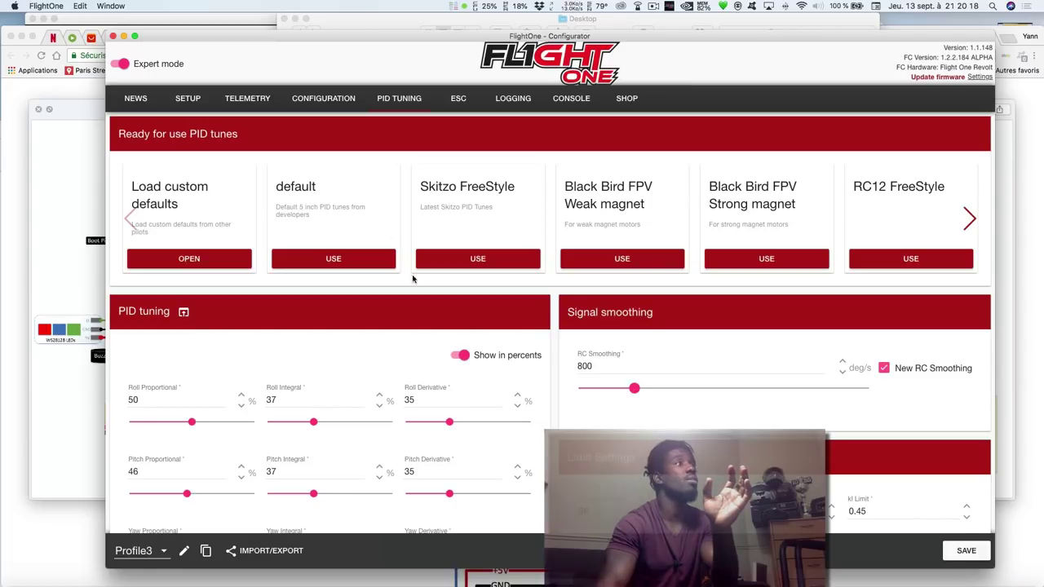
# Apply the ready-made 419 Tune to Profile3, check its PID, filter and rate values, and save the profile
pyautogui.click(970, 218)
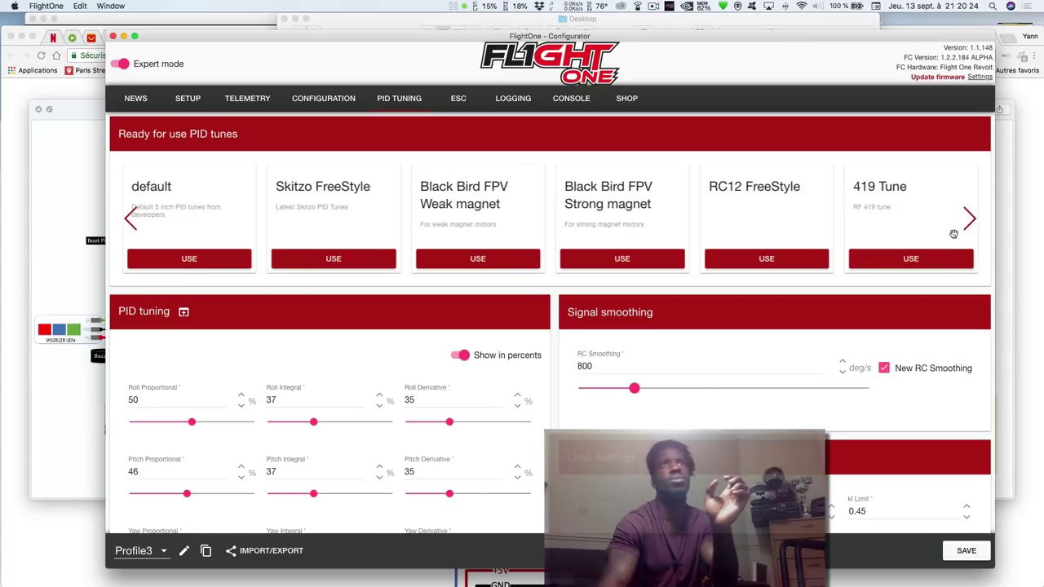
pyautogui.click(928, 260)
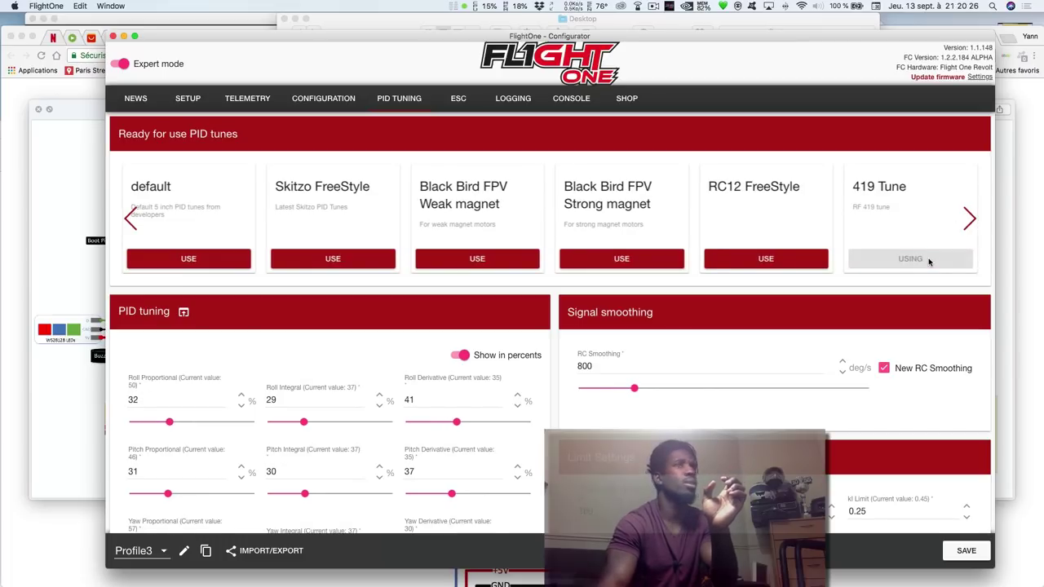
pyautogui.scroll(-10, 496, 403)
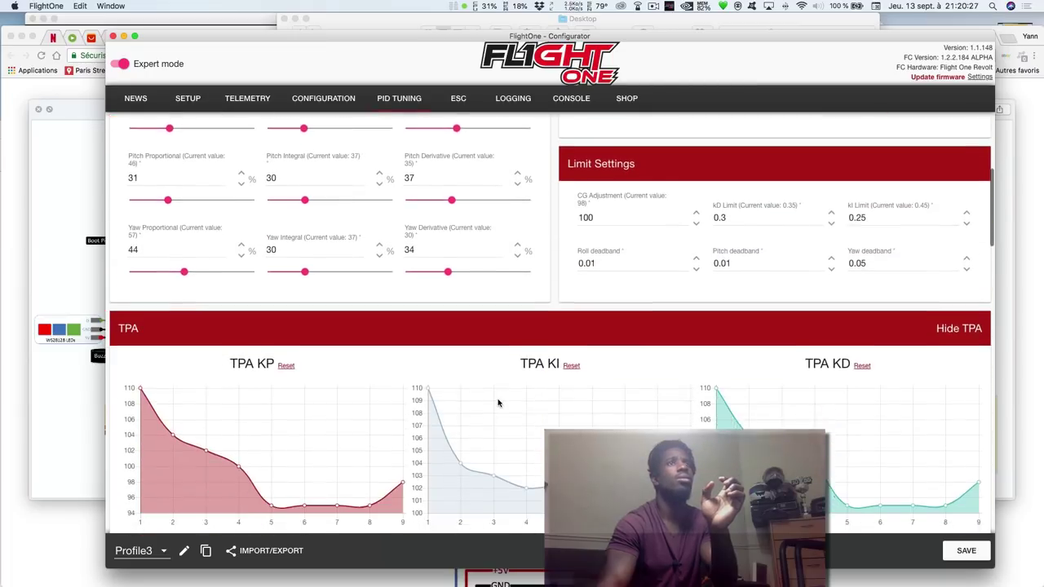
pyautogui.scroll(-10, 498, 402)
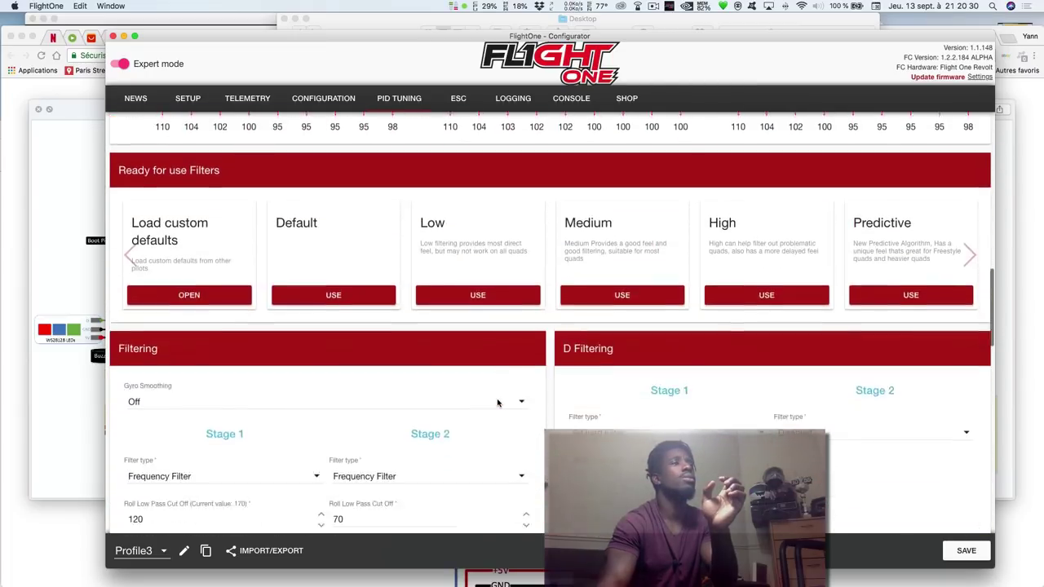
pyautogui.scroll(-1, 497, 402)
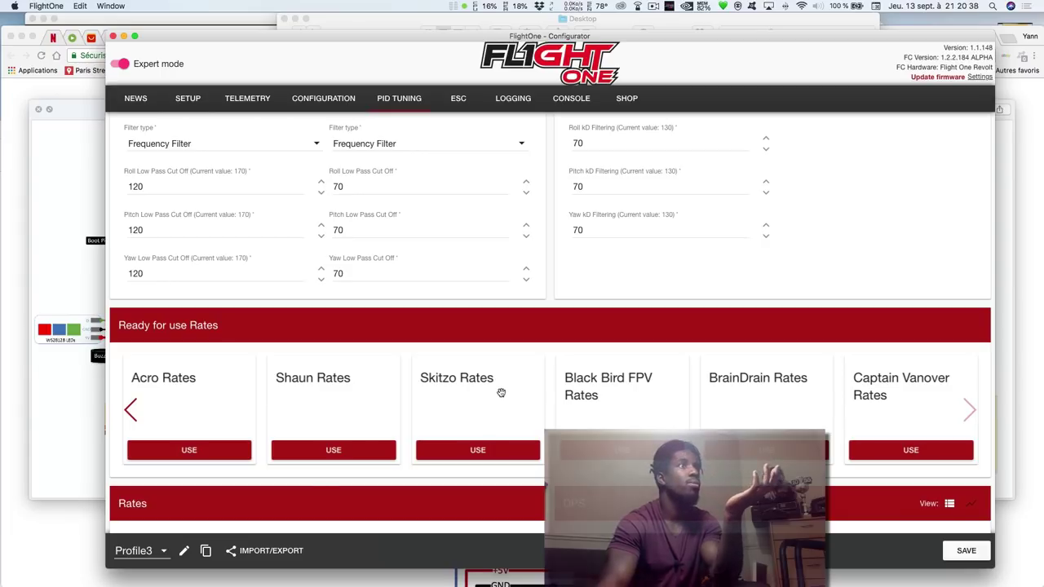
pyautogui.scroll(-10, 501, 393)
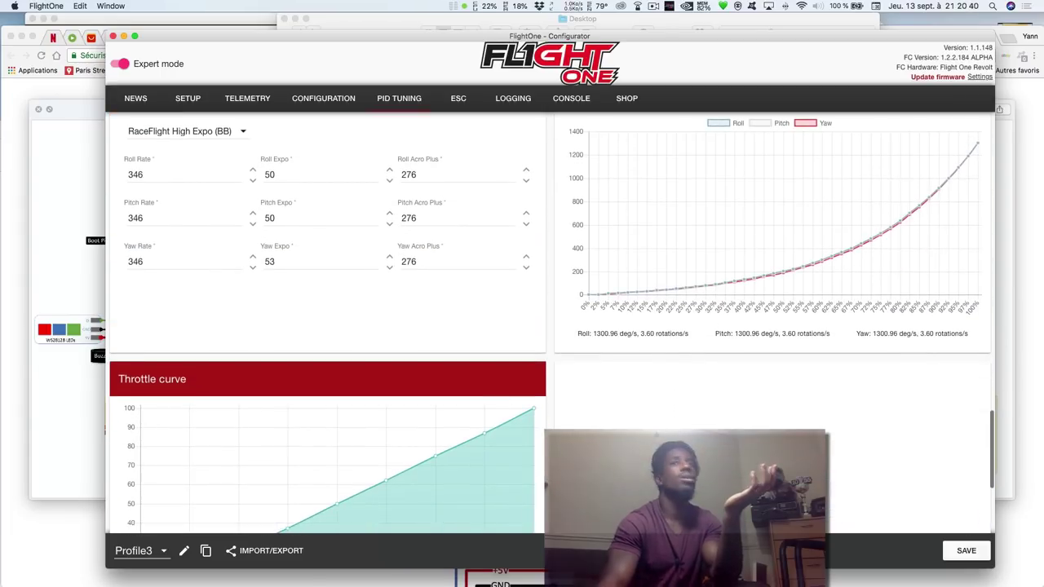
pyautogui.click(965, 559)
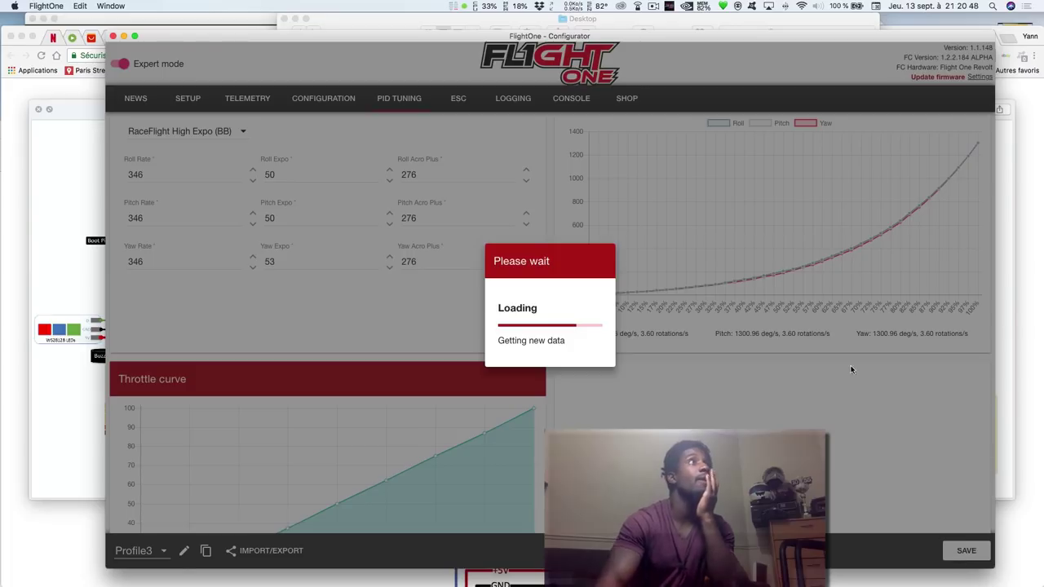
# Look through the remaining ready-made PID tunes, from Captain Vanover Tune to 7 inch 4s
pyautogui.scroll(-10, 856, 373)
pyautogui.scroll(10, 854, 378)
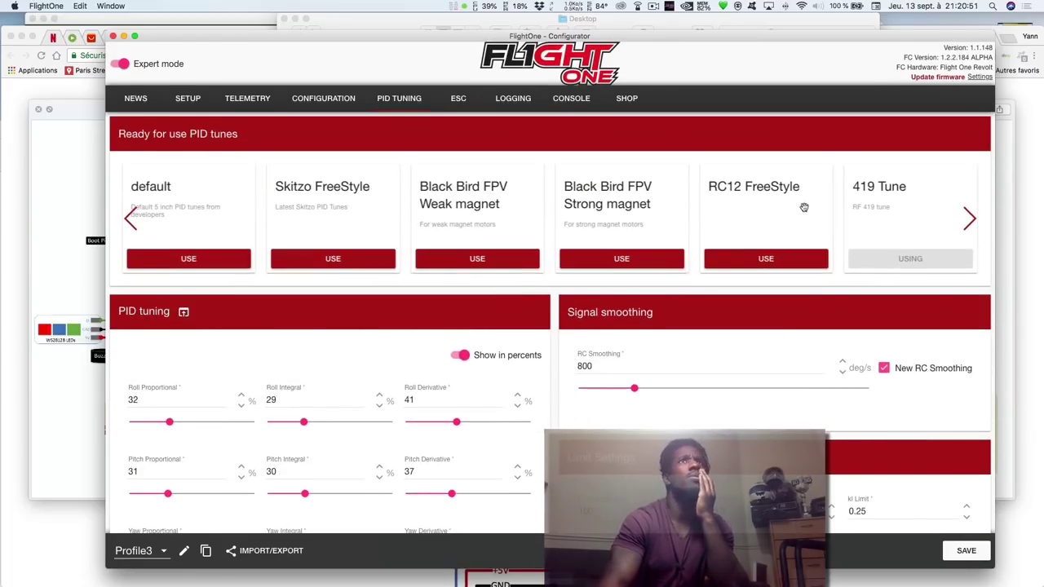
pyautogui.click(970, 220)
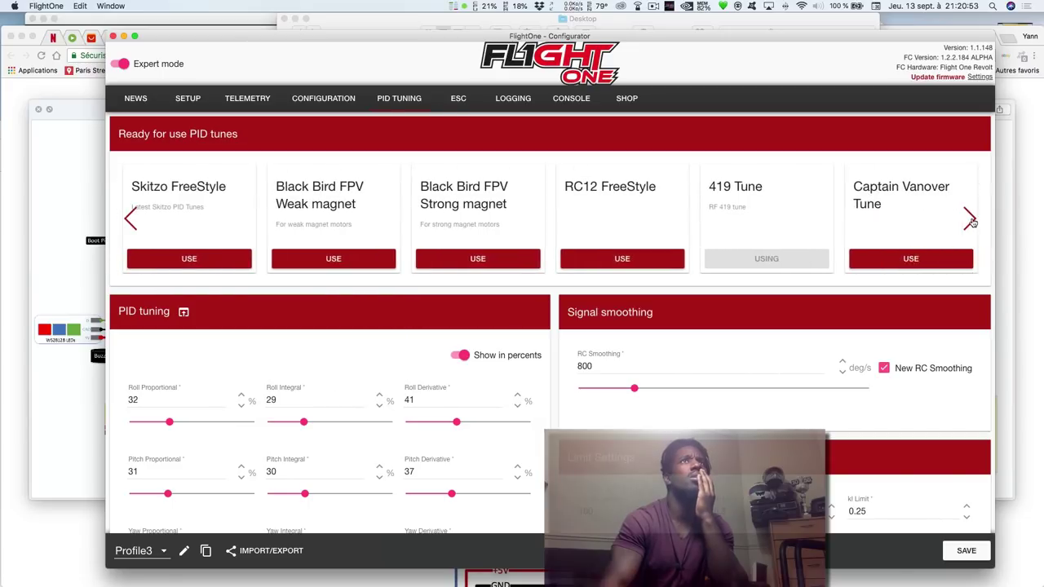
pyautogui.click(971, 220)
pyautogui.click(971, 221)
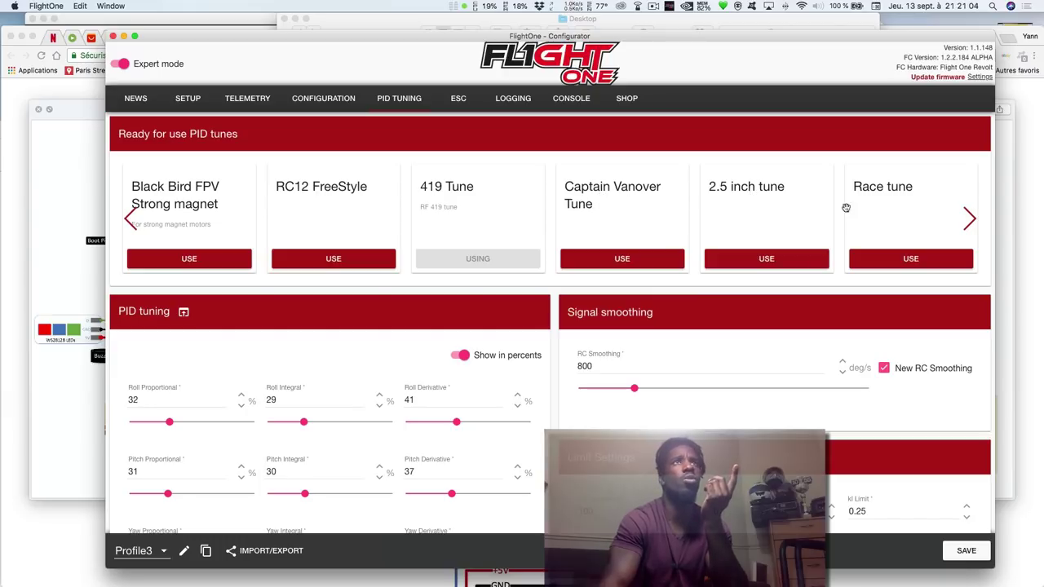
pyautogui.click(969, 220)
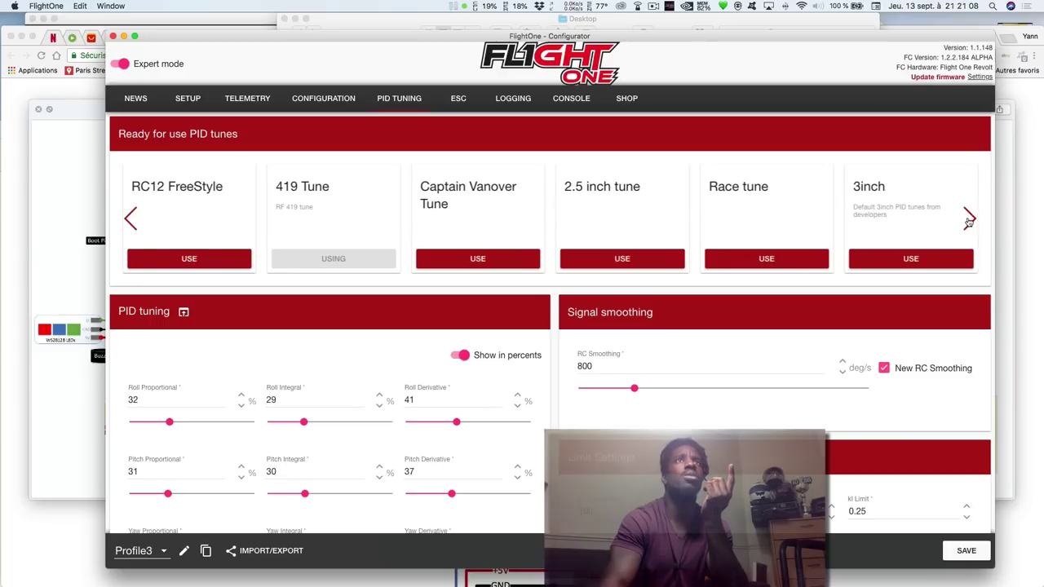
pyautogui.click(969, 220)
pyautogui.click(969, 220)
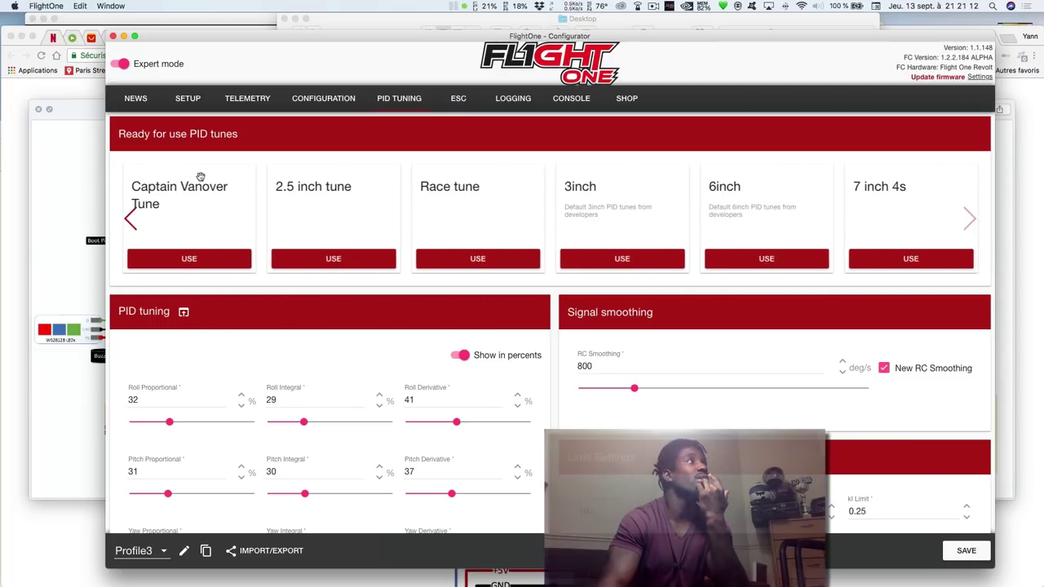
pyautogui.scroll(-15, 310, 397)
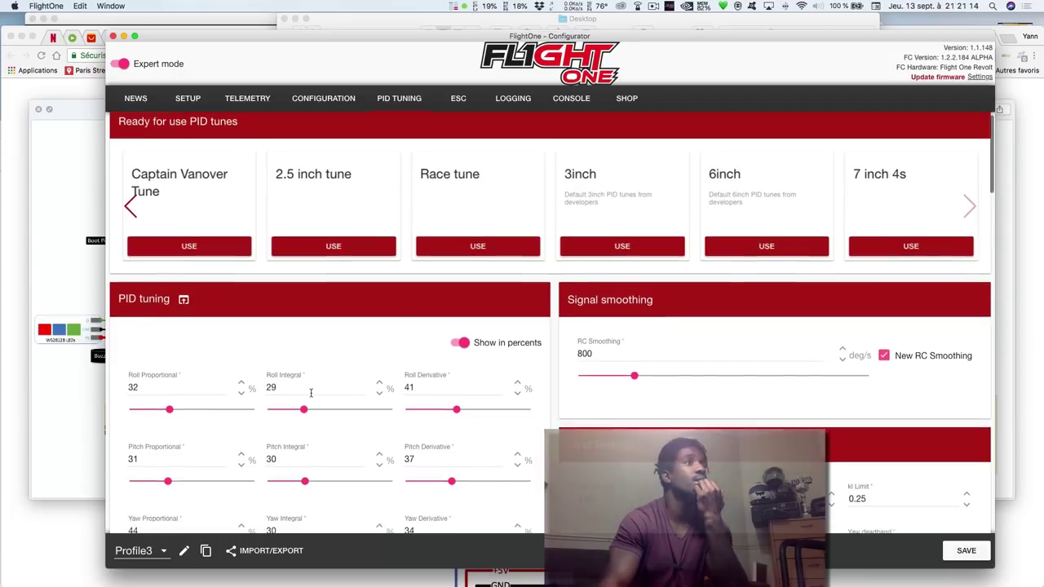
# Look through the ready-made filters and rates for Profile3, and save the profile
pyautogui.scroll(-3, 310, 397)
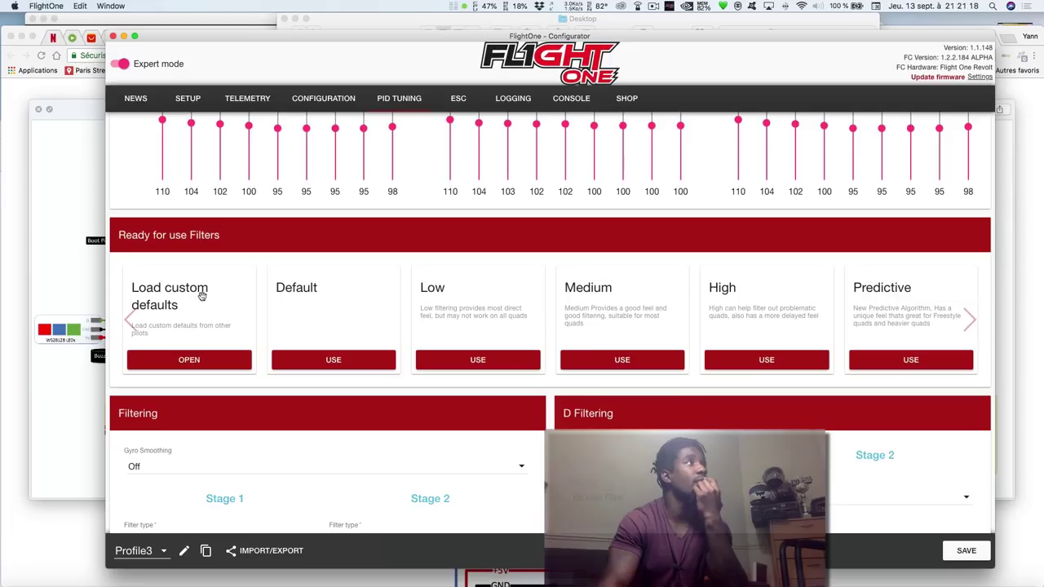
pyautogui.scroll(-1, 853, 361)
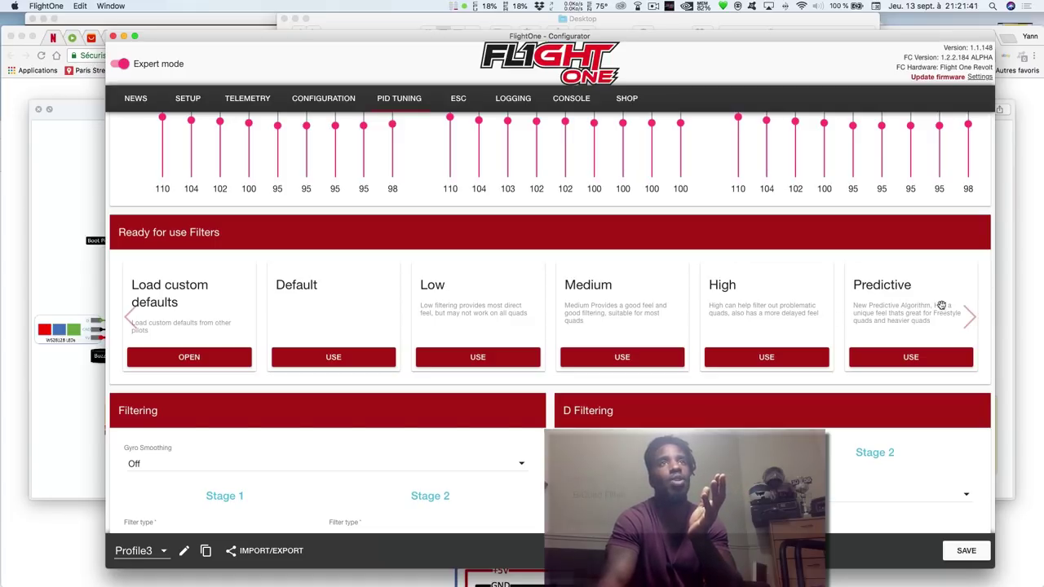
pyautogui.scroll(-1, 968, 315)
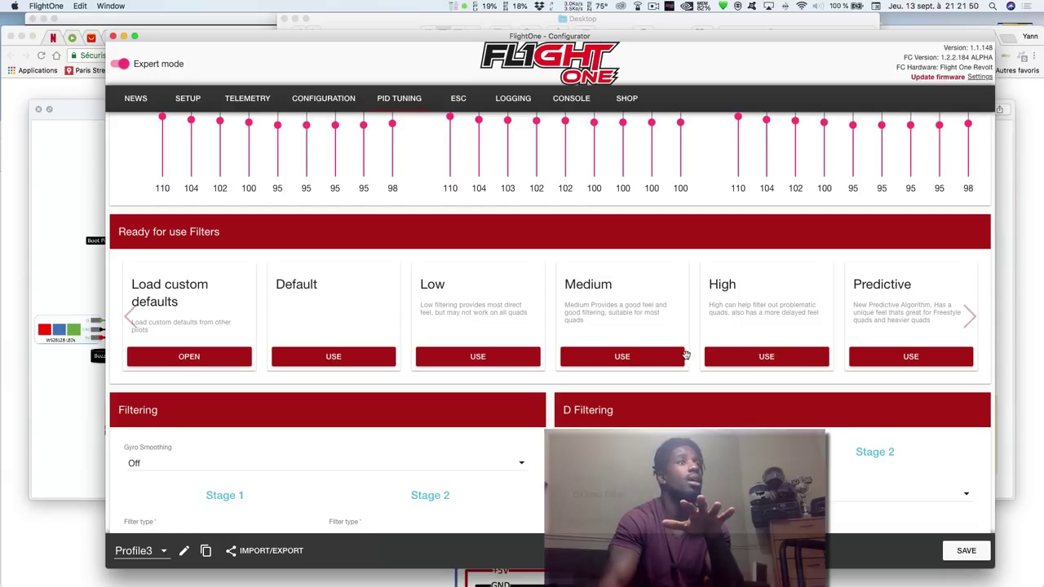
pyautogui.scroll(-5, 688, 357)
pyautogui.scroll(-5, 688, 357)
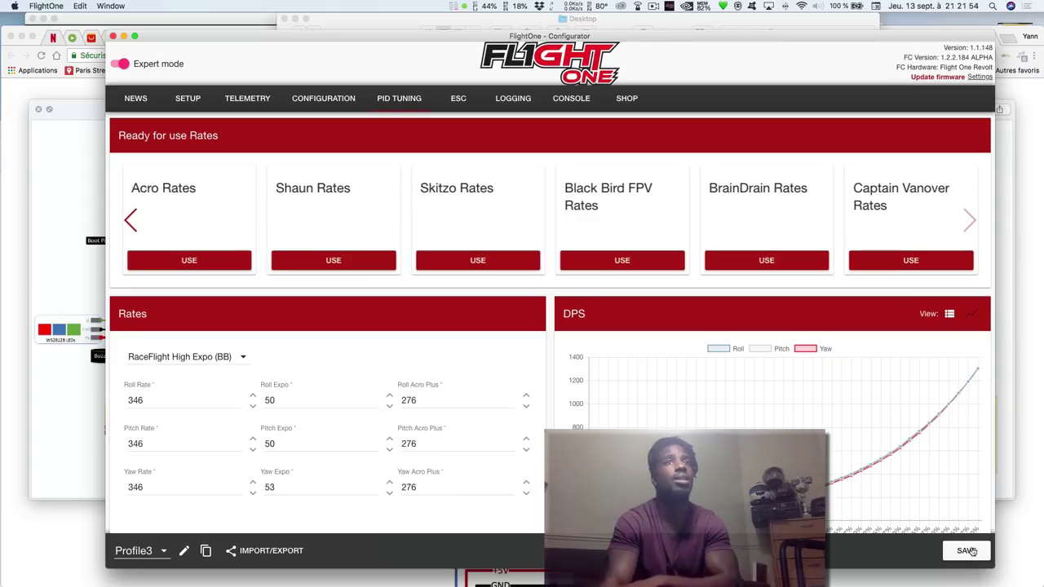
pyautogui.click(942, 551)
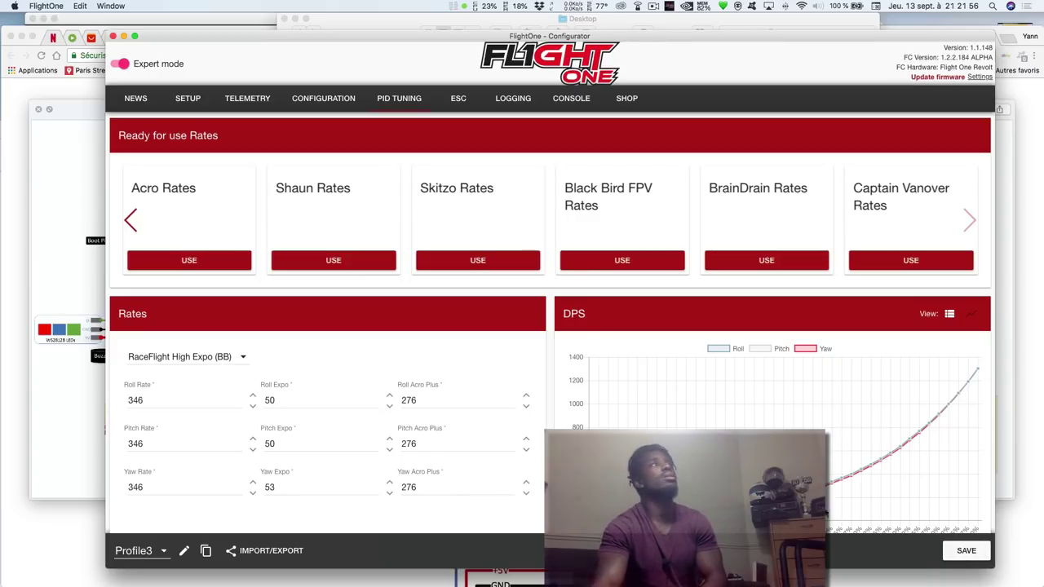
# Open the configuration page, set the craft name to Flowride 1 and fill in the pilot name
pyautogui.click(324, 99)
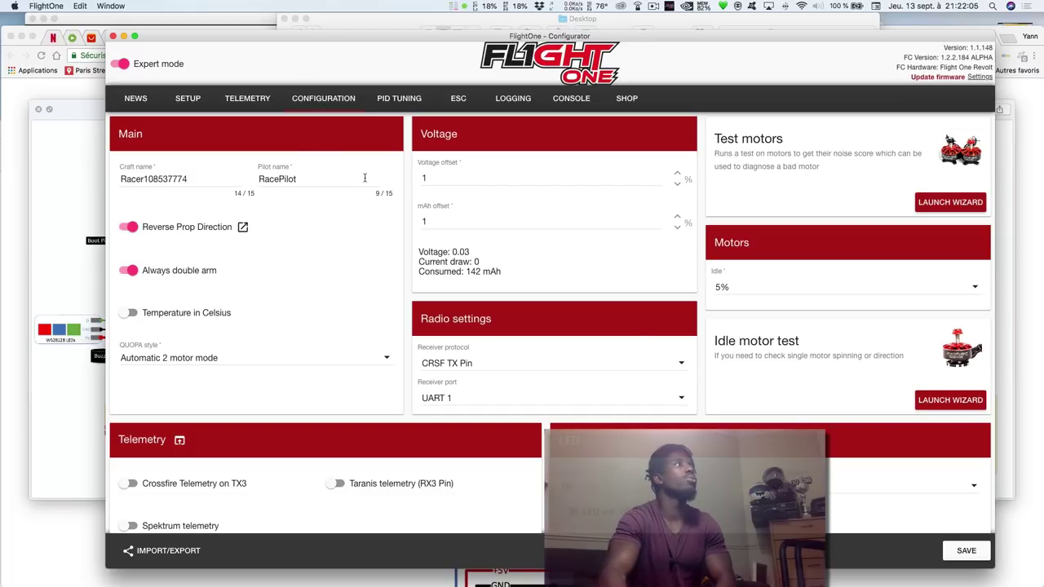
pyautogui.moveTo(207, 183); pyautogui.dragTo(72, 150)
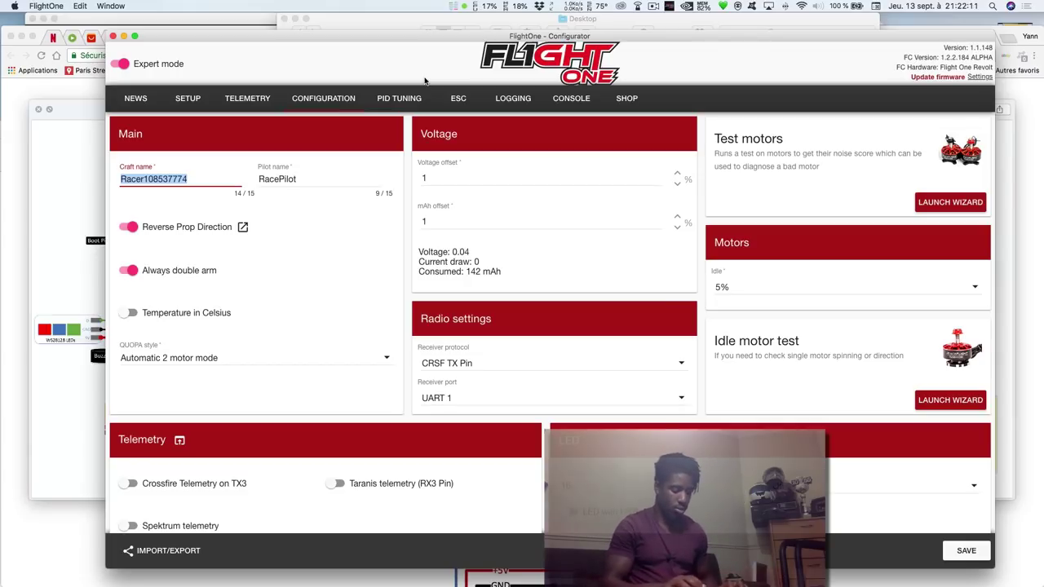
pyautogui.write('Flowride ')
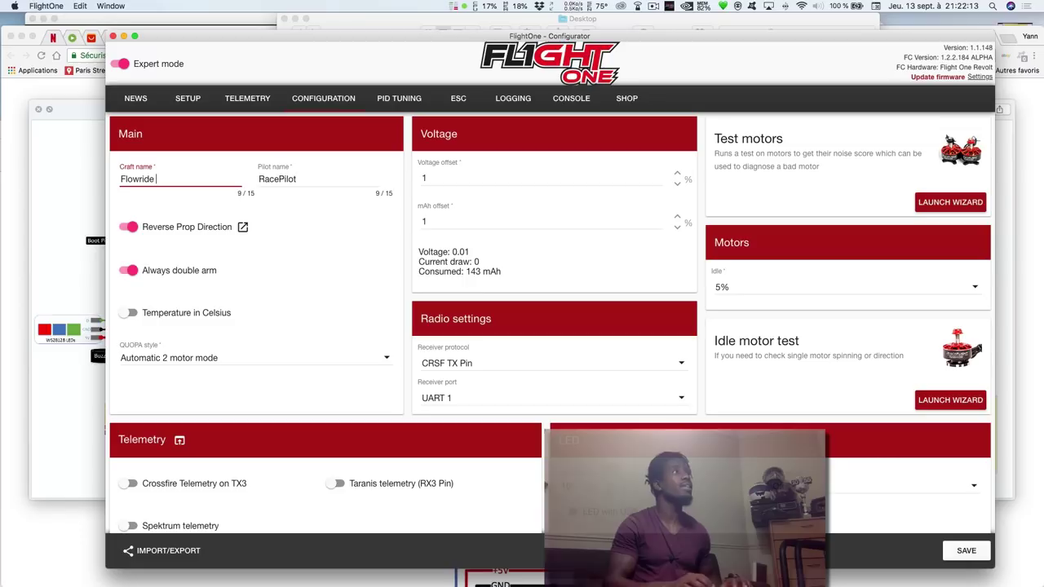
pyautogui.write('1')
pyautogui.press('Tab')
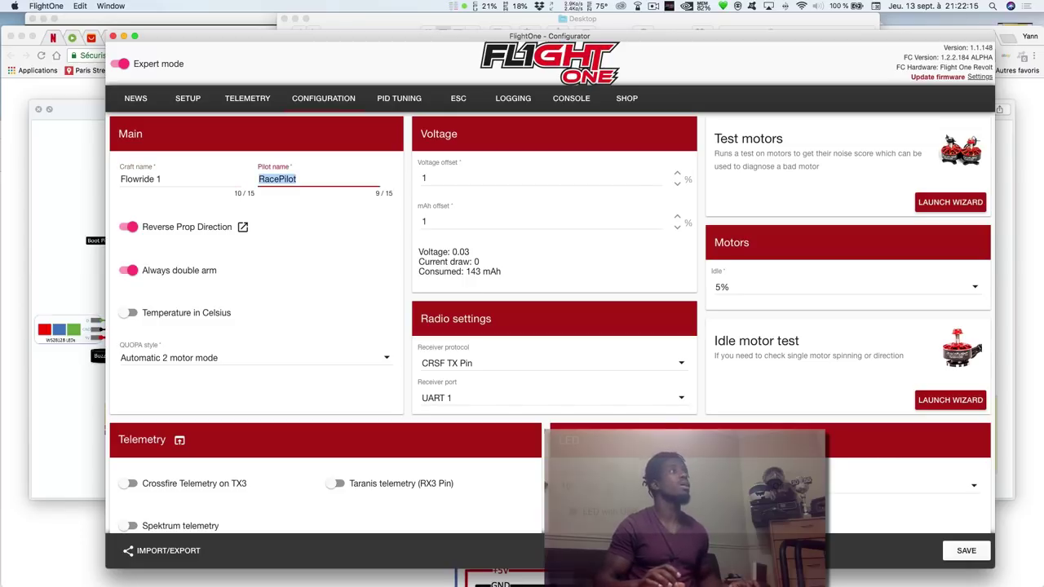
pyautogui.write('YKS FPV')
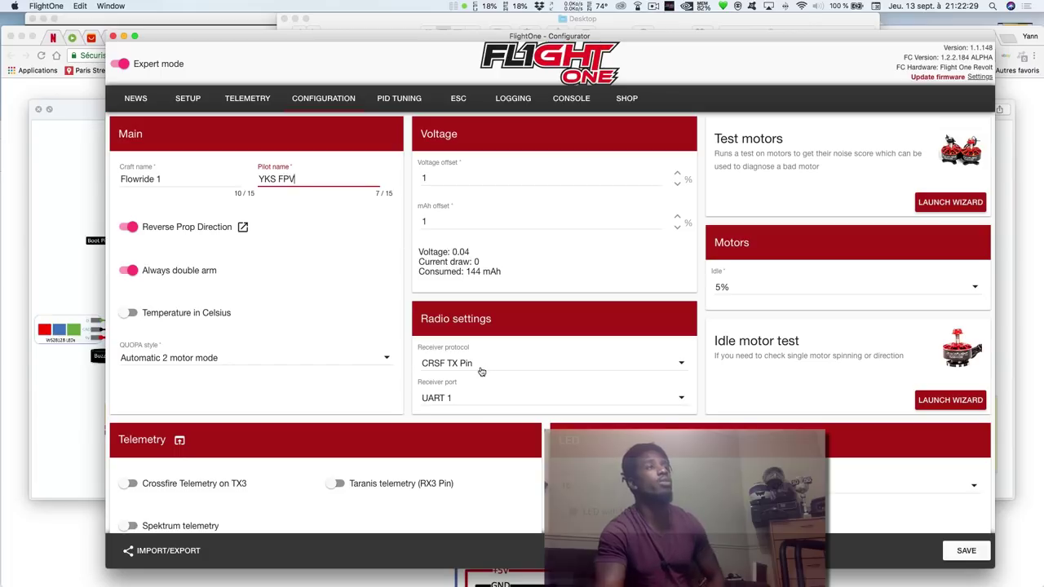
# Enable Crossfire Telemetry on TX3, set the LED mode to Party Fast and turn on LED with USB
pyautogui.click(130, 484)
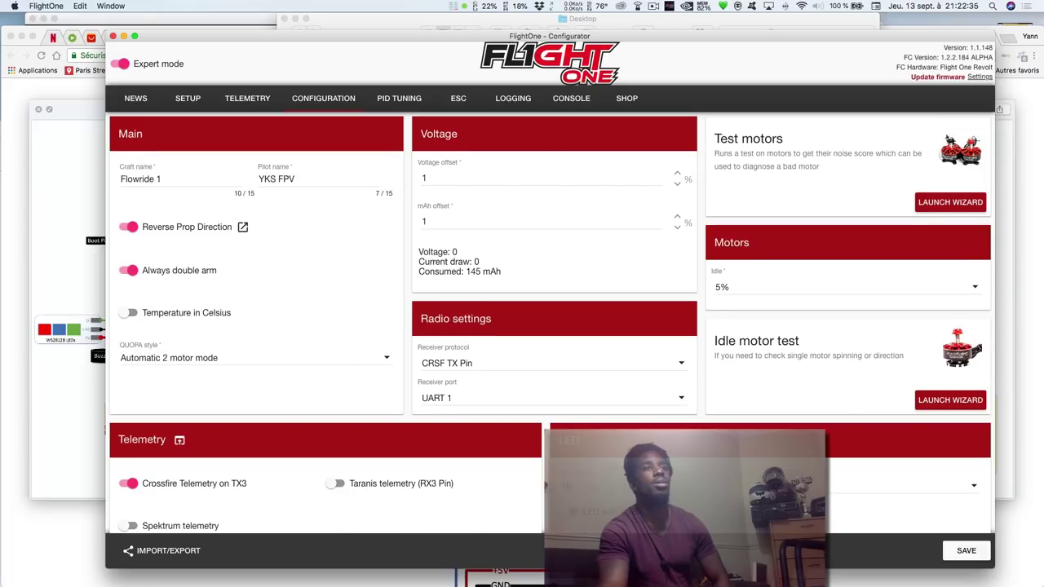
pyautogui.scroll(-3, 803, 388)
pyautogui.click(804, 389)
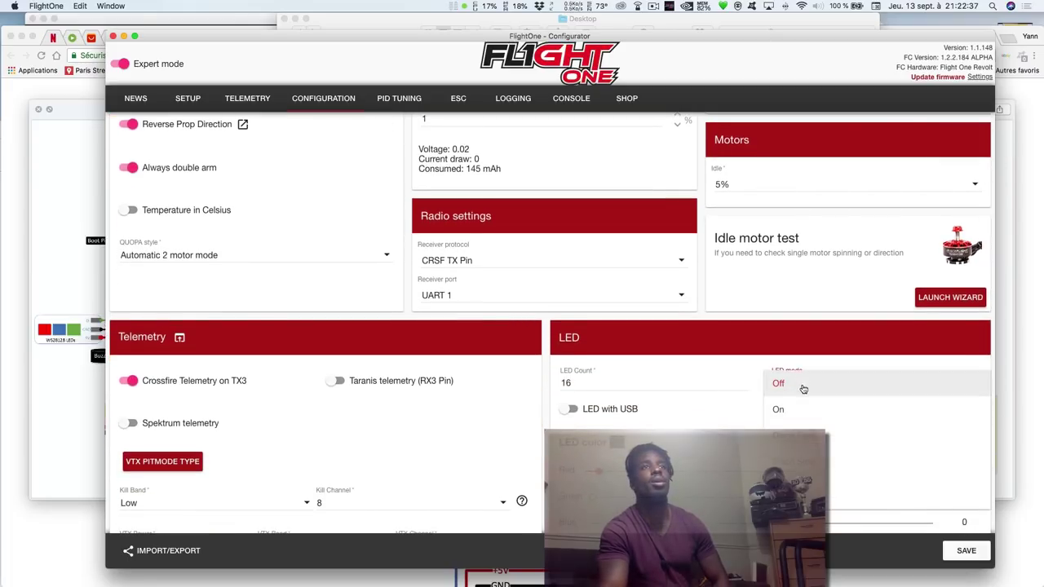
pyautogui.click(799, 488)
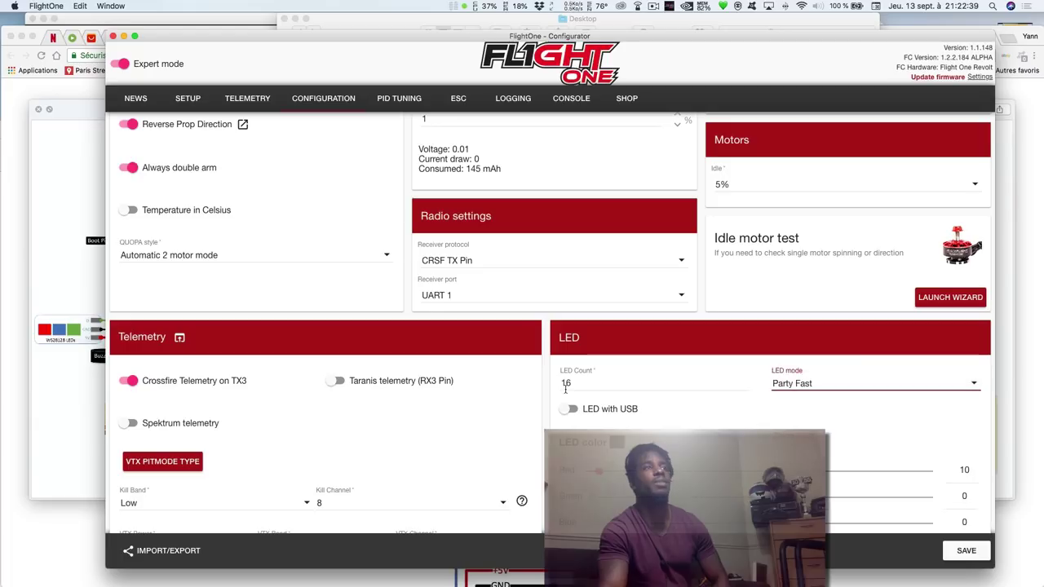
pyautogui.click(573, 408)
# Set the OSD type to PAL and the OSD font to Small Font
pyautogui.scroll(-6, 473, 449)
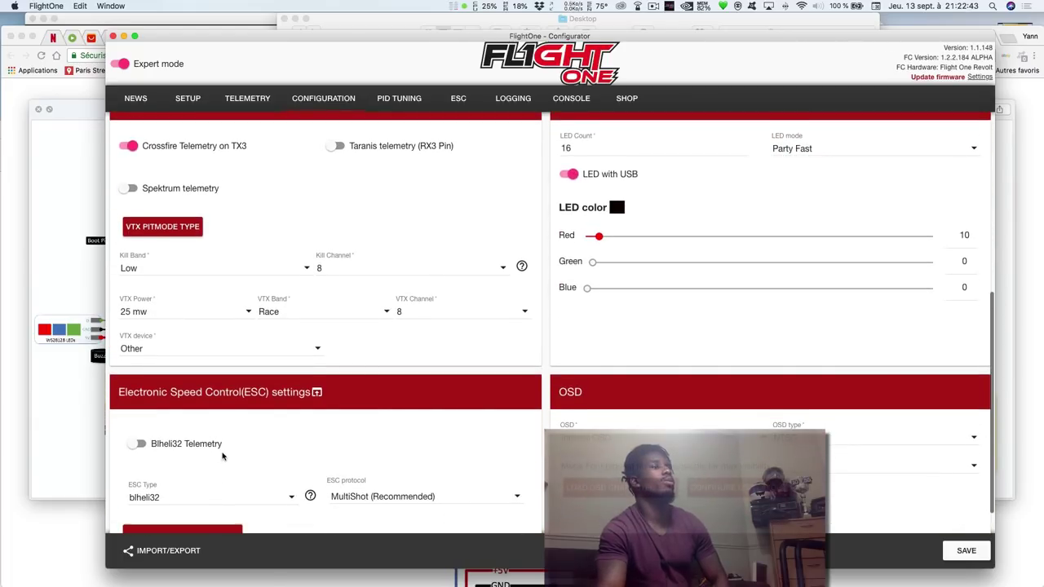
pyautogui.scroll(-1, 223, 457)
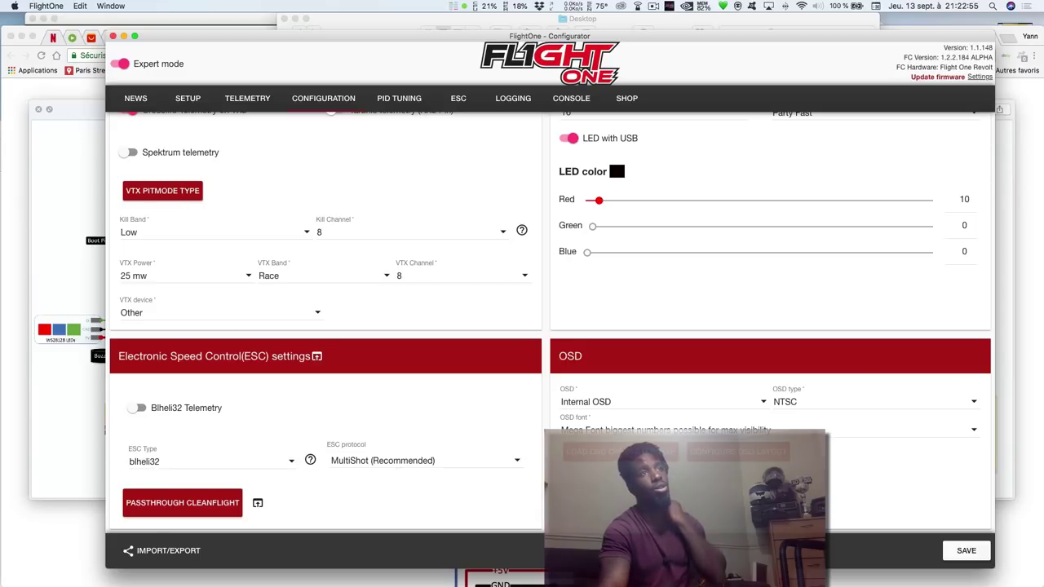
pyautogui.click(896, 401)
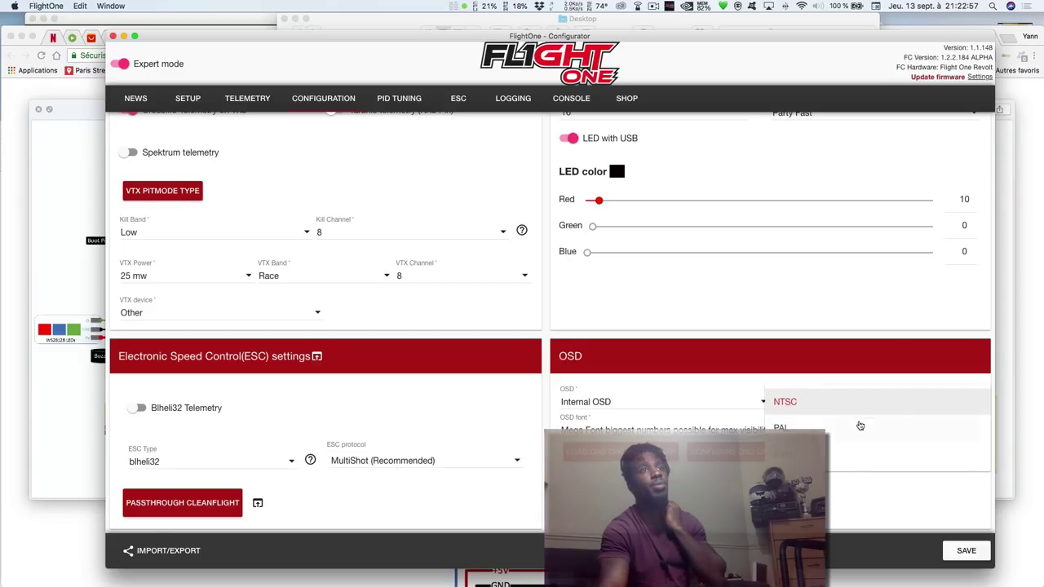
pyautogui.click(859, 426)
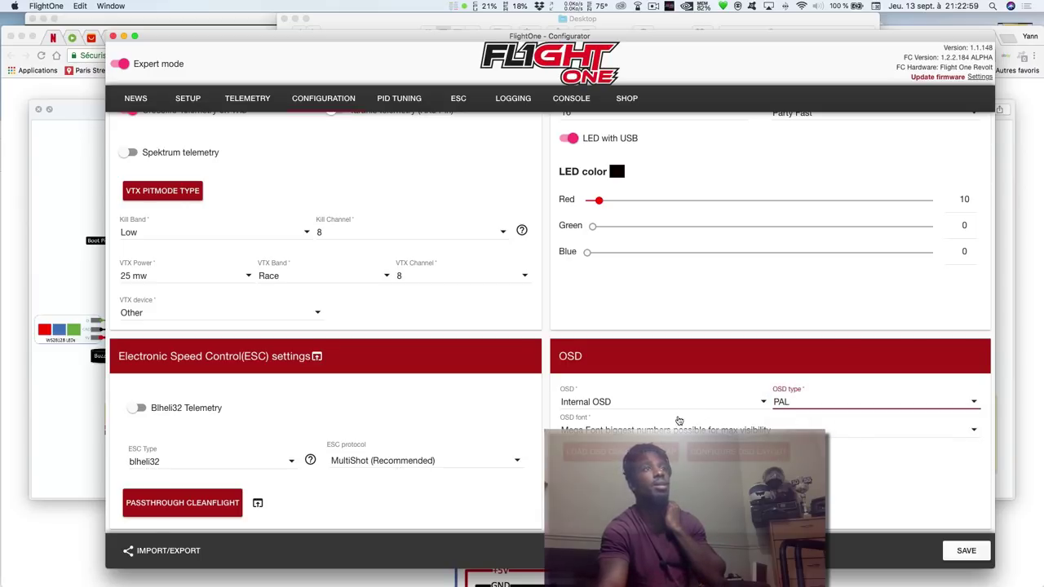
pyautogui.click(897, 429)
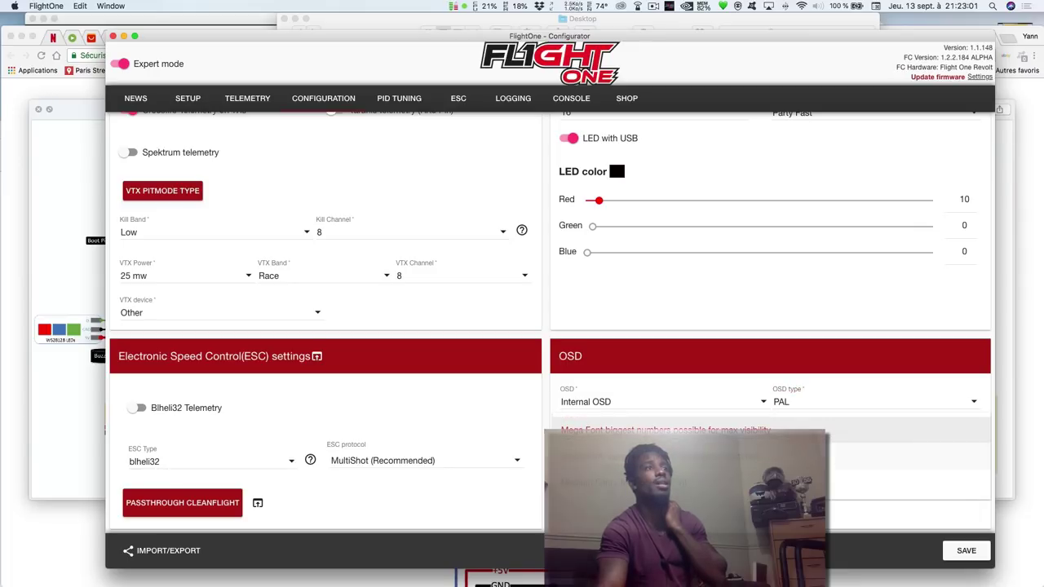
pyautogui.press('Down')
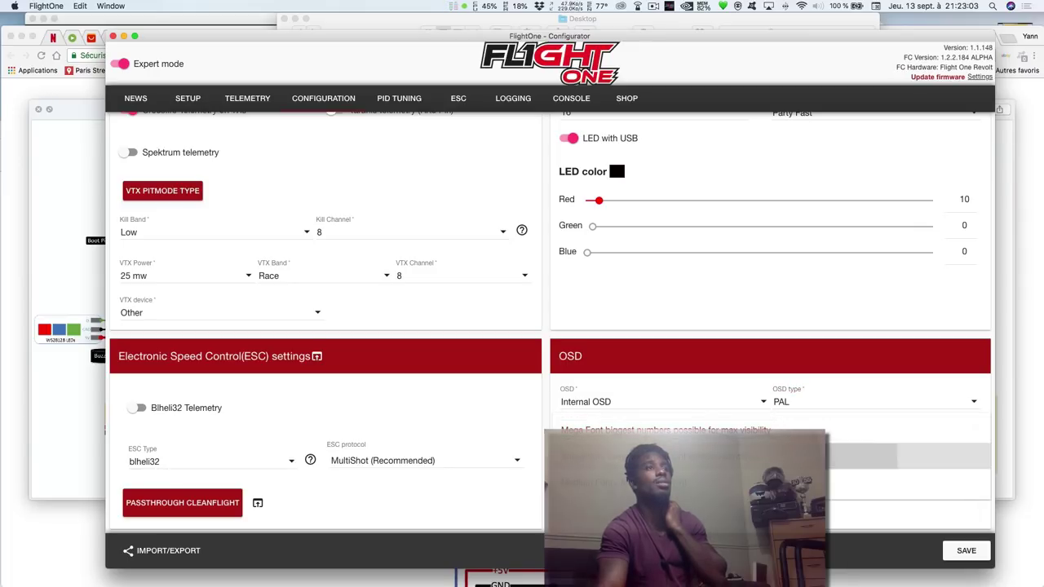
pyautogui.press('Return')
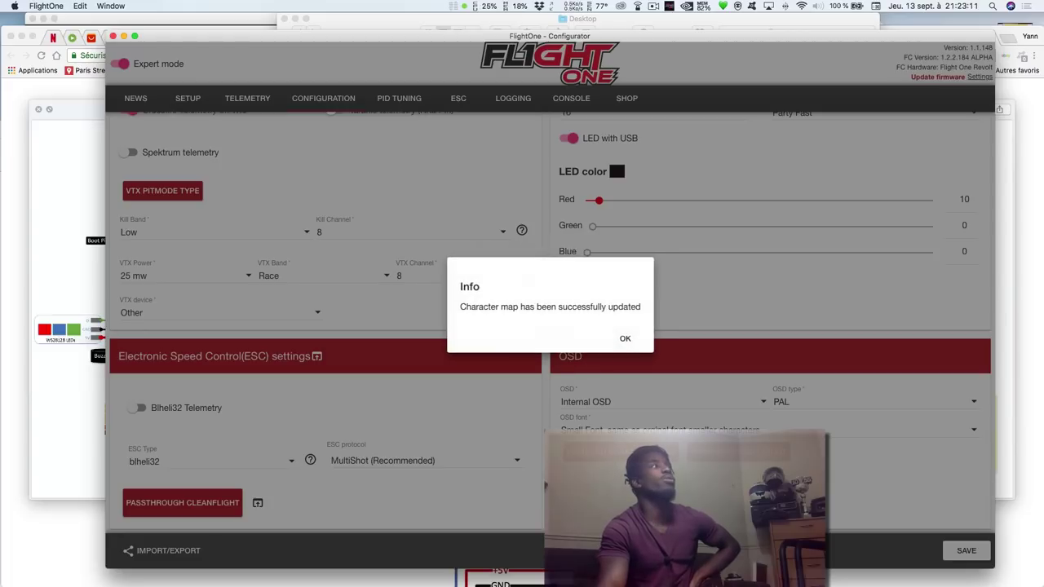
pyautogui.click(625, 339)
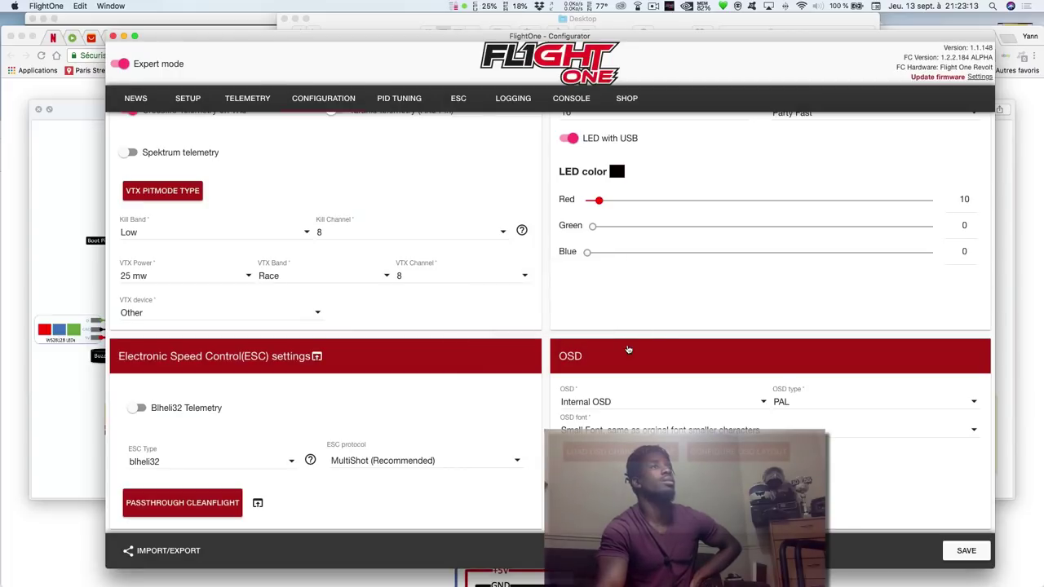
# Review the VTX settings, then launch the Test motors wizard, saving the configuration changes
pyautogui.scroll(2, 179, 219)
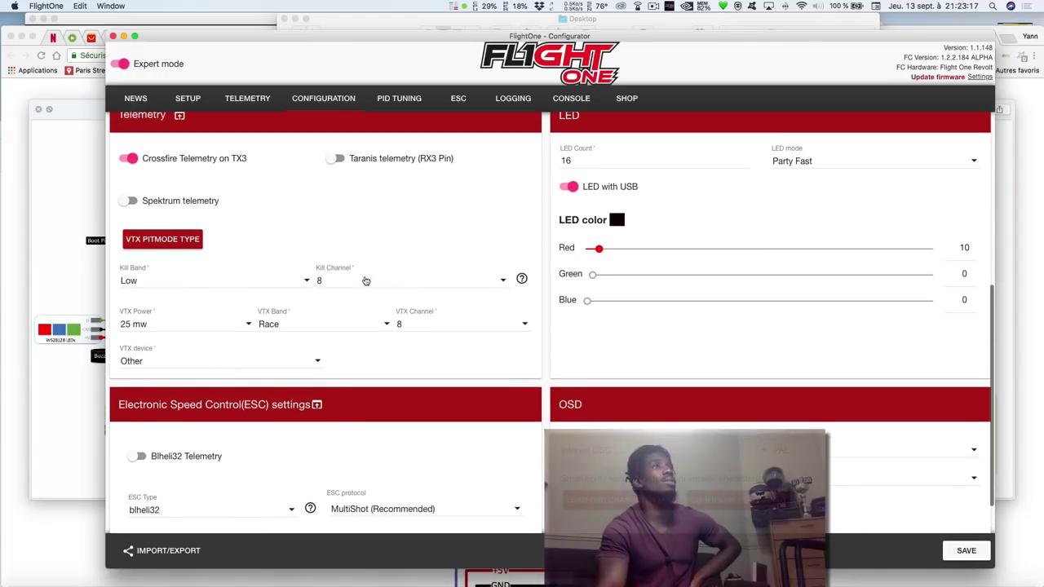
pyautogui.scroll(-1, 335, 278)
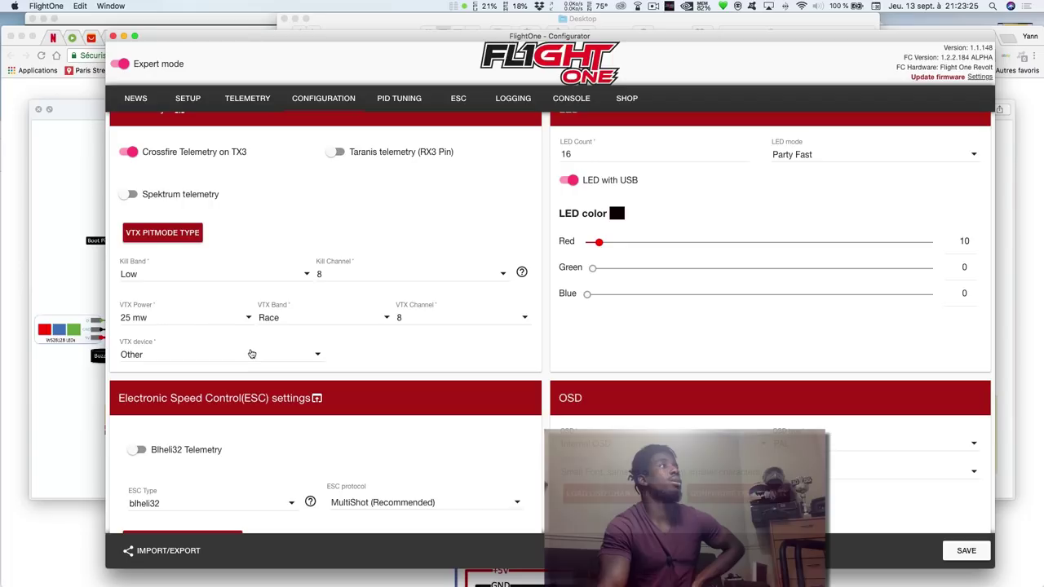
pyautogui.scroll(1, 304, 352)
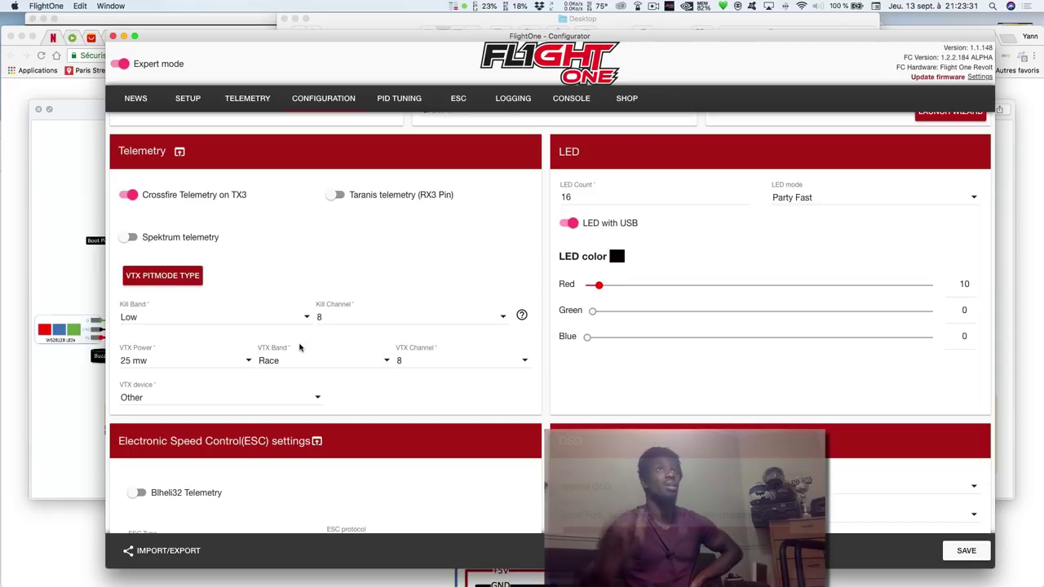
pyautogui.scroll(6, 272, 349)
pyautogui.scroll(1, 273, 348)
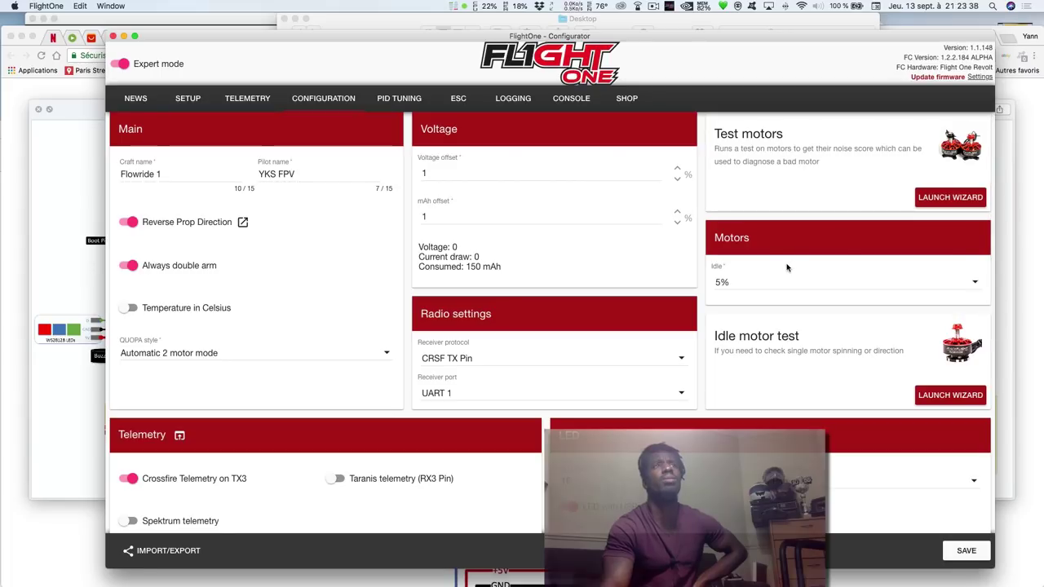
pyautogui.click(946, 199)
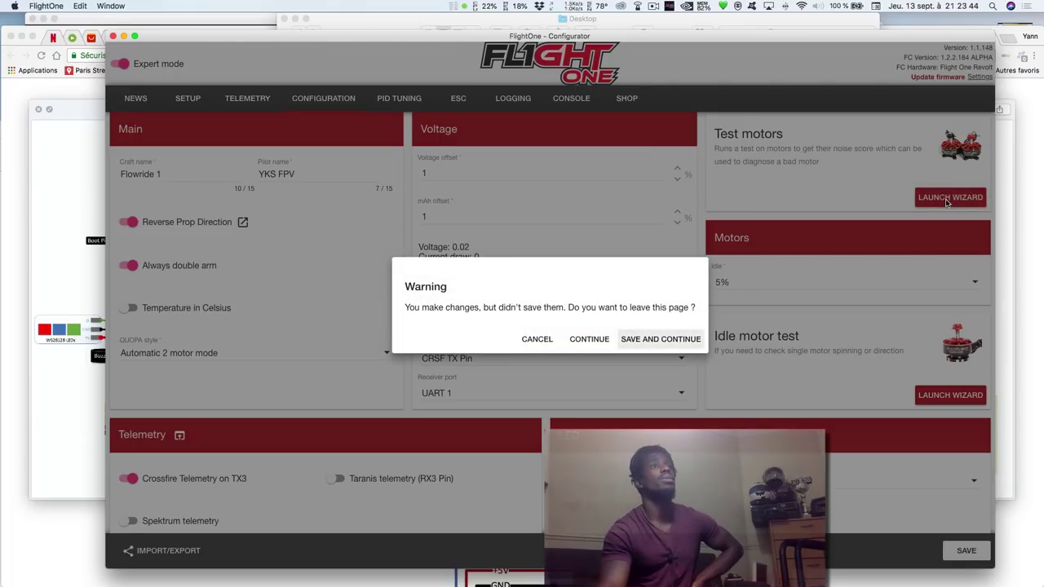
pyautogui.click(646, 337)
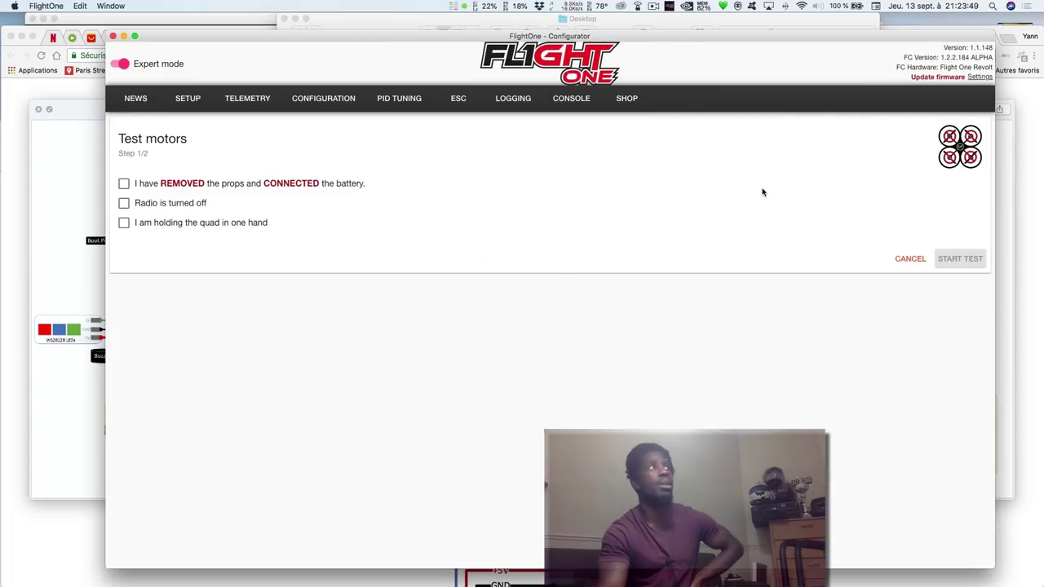
# Confirm the props, battery, radio and quad-holding safety checks, run the motor test and close the motor scores
pyautogui.click(136, 184)
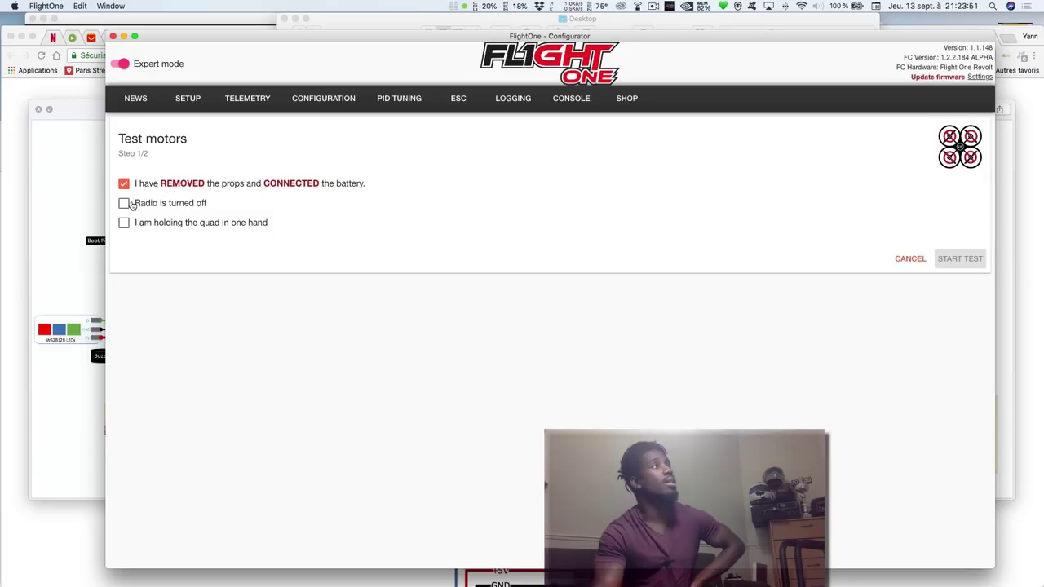
pyautogui.click(124, 203)
pyautogui.click(149, 223)
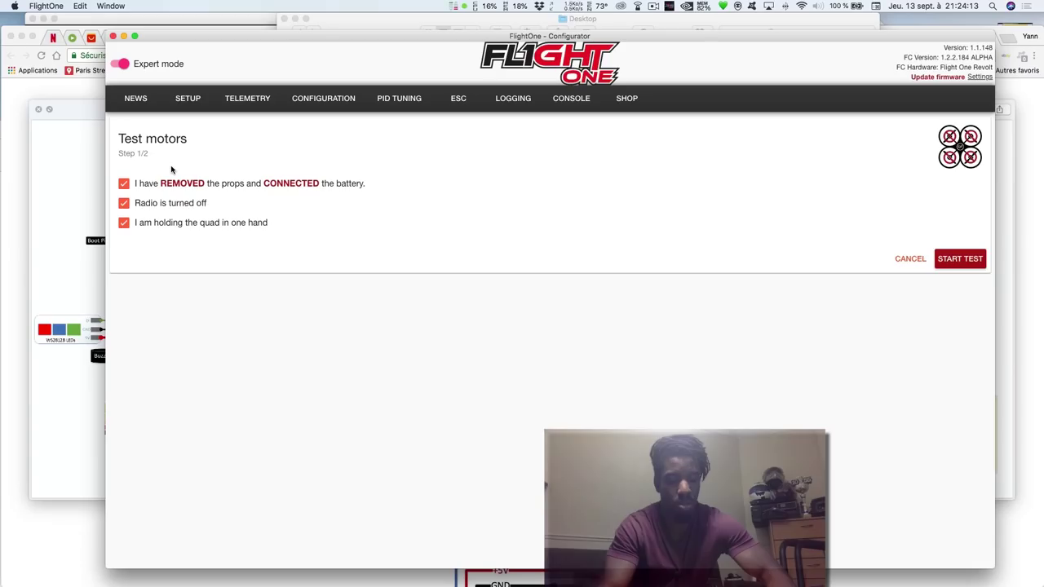
pyautogui.click(957, 260)
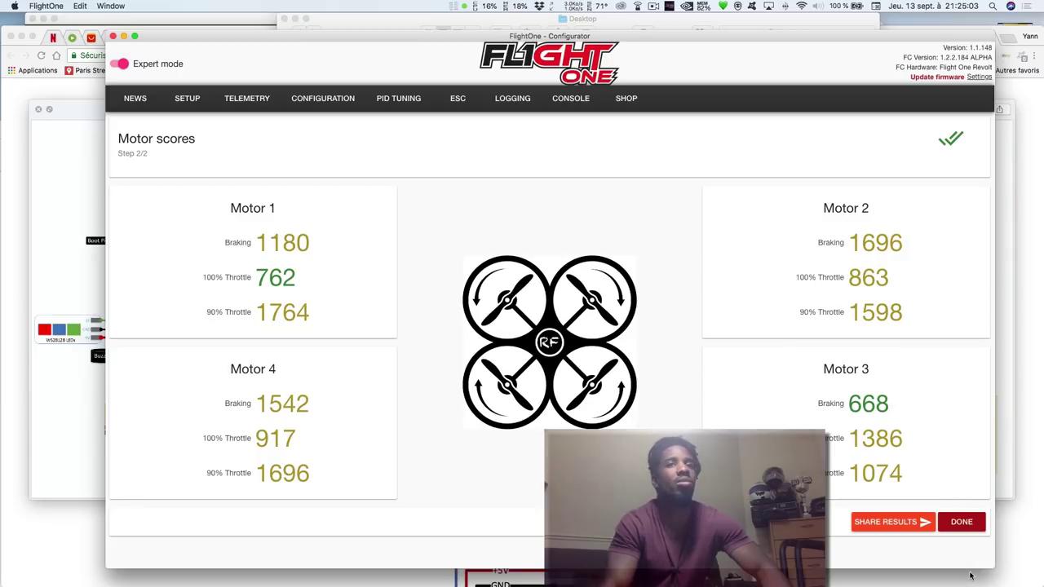
pyautogui.click(962, 522)
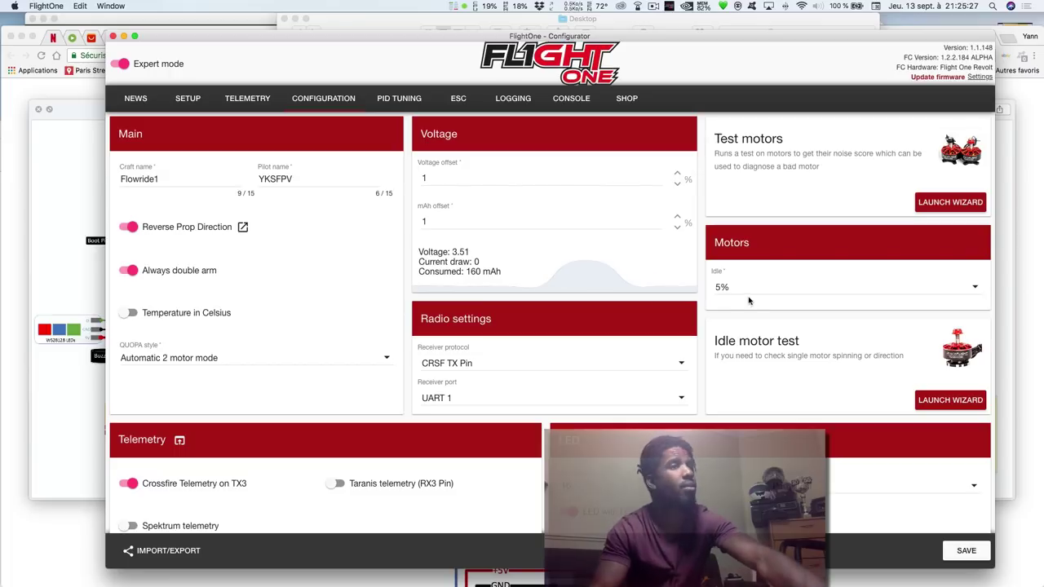
# Check the saved telemetry, LED, ESC and OSD settings on the configuration page
pyautogui.scroll(-4, 617, 339)
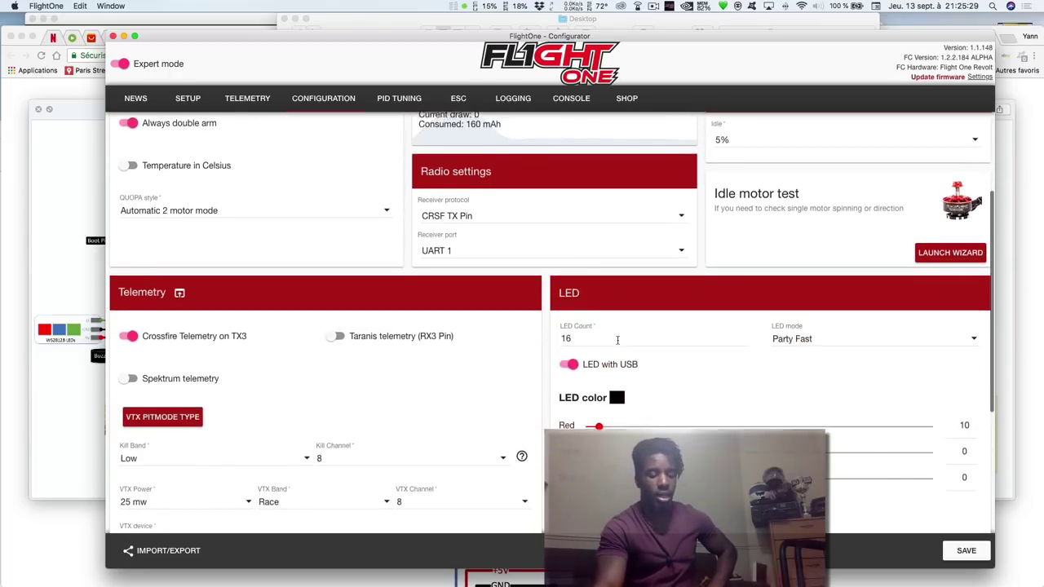
pyautogui.scroll(-7, 617, 339)
pyautogui.scroll(2, 619, 344)
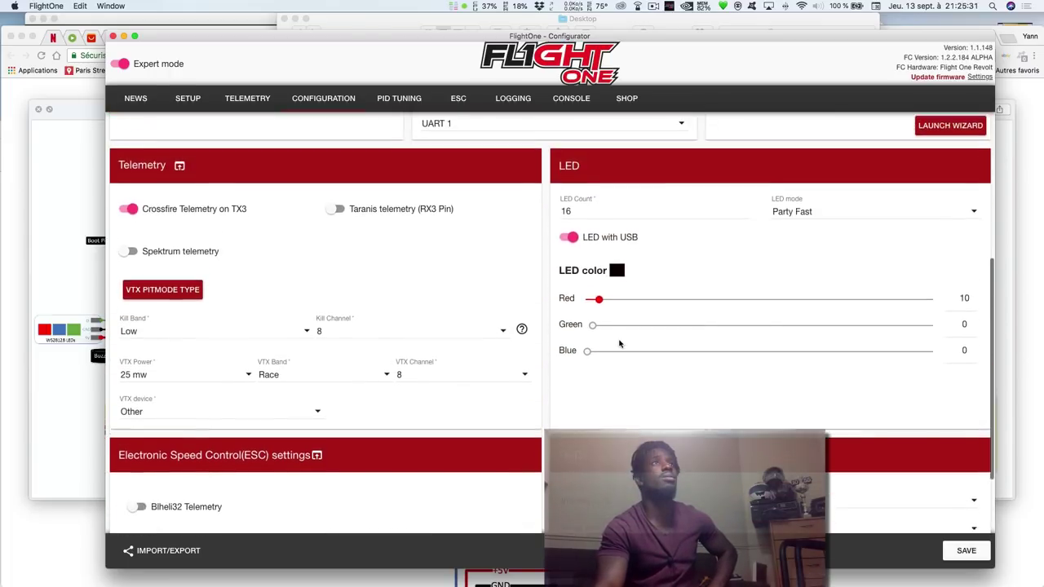
pyautogui.scroll(-3, 619, 345)
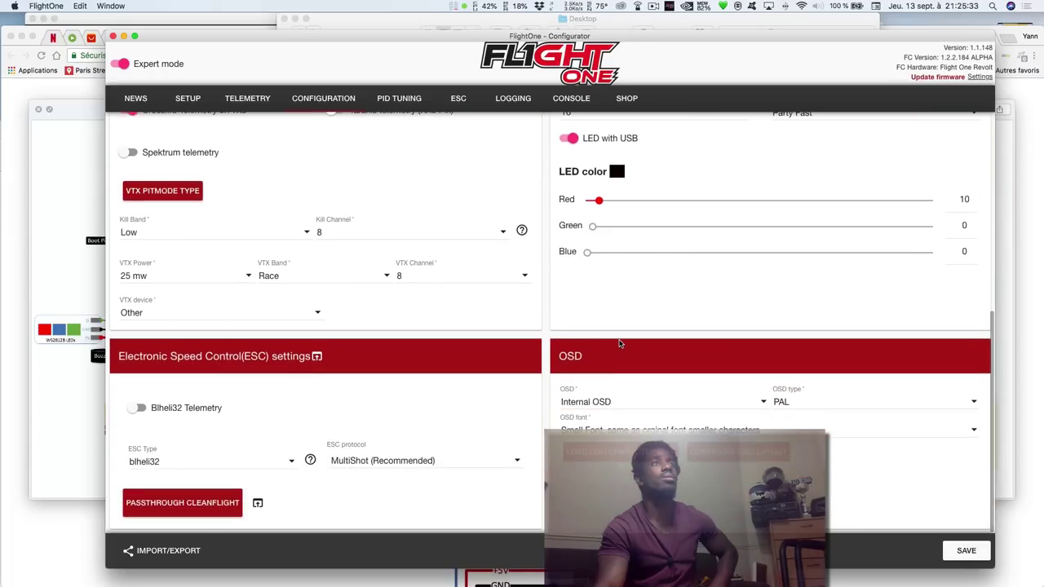
pyautogui.scroll(3, 620, 342)
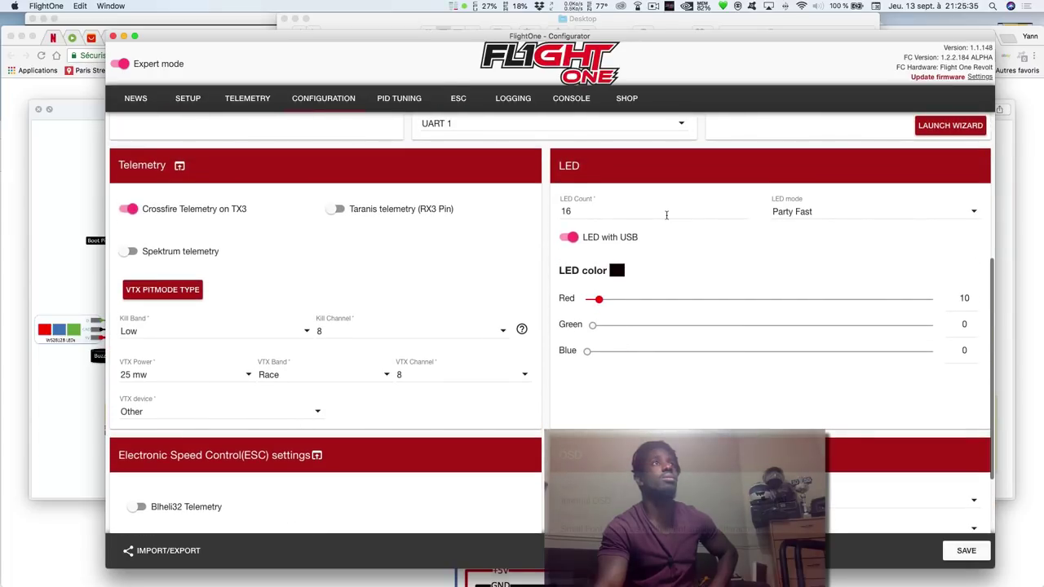
# Set the LED count to 6 and save the configuration
pyautogui.click(666, 215)
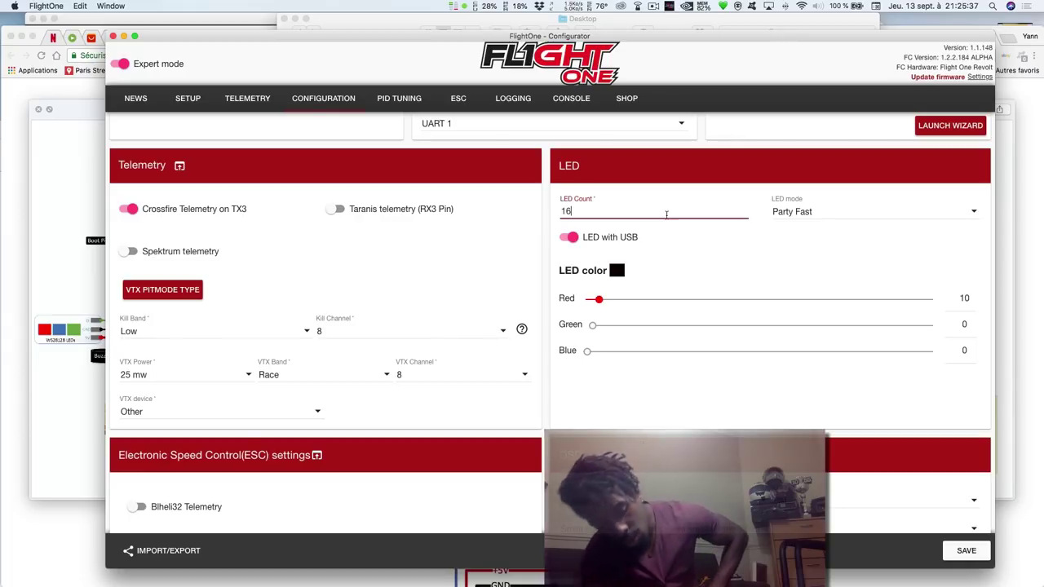
pyautogui.moveTo(666, 215); pyautogui.dragTo(550, 180)
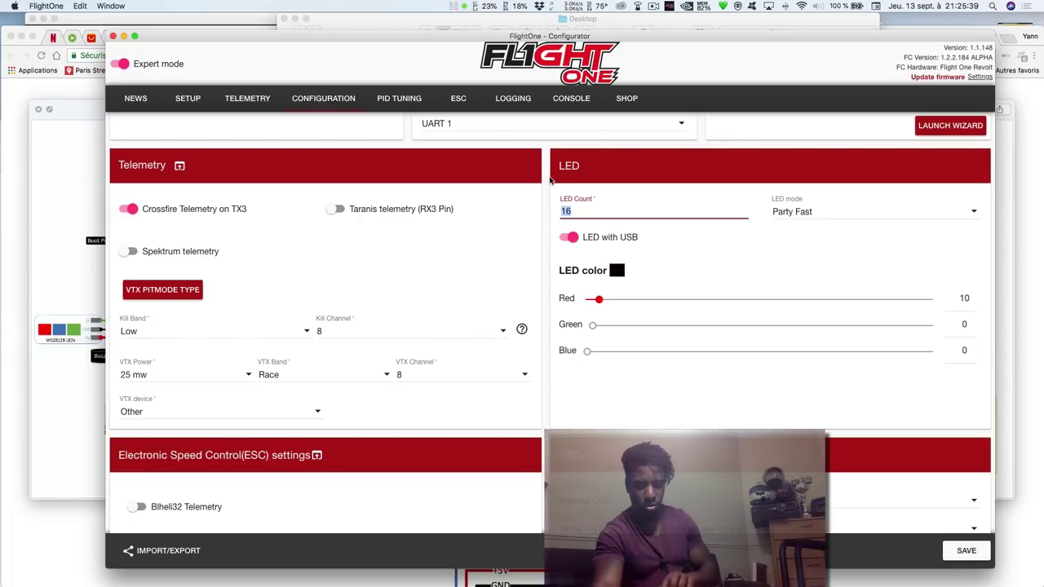
pyautogui.write('6')
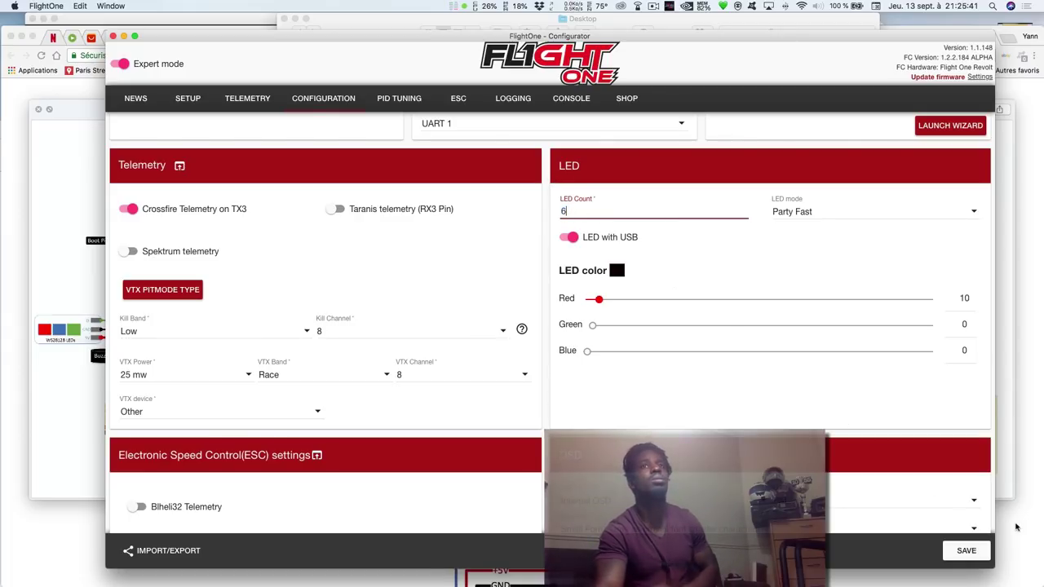
pyautogui.click(973, 552)
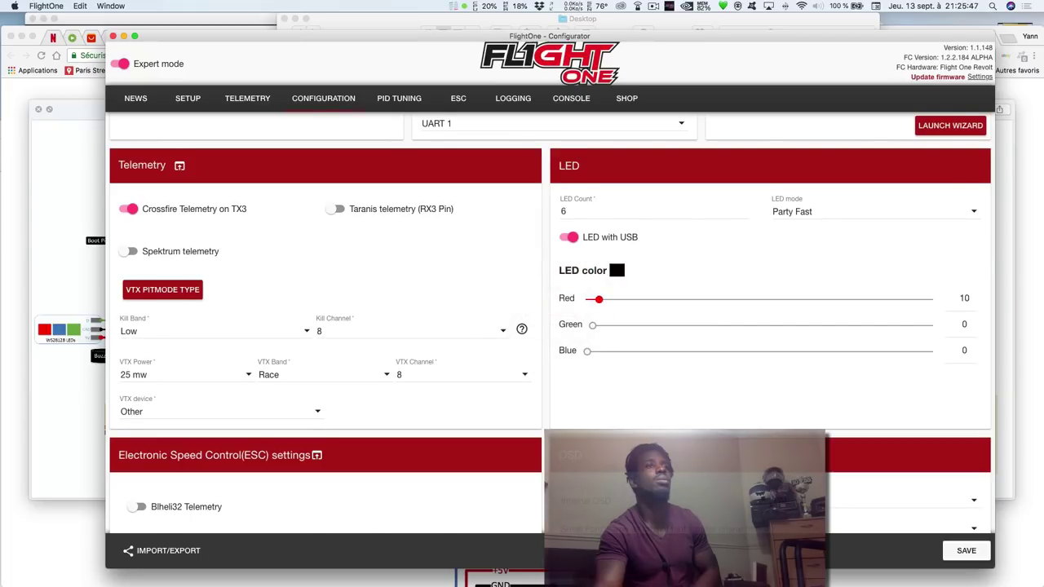
# Open the OSD screen layout and place the Craft name widget in the left column's first row, with Pilot name directly below
pyautogui.scroll(-3, 550, 327)
pyautogui.click(739, 451)
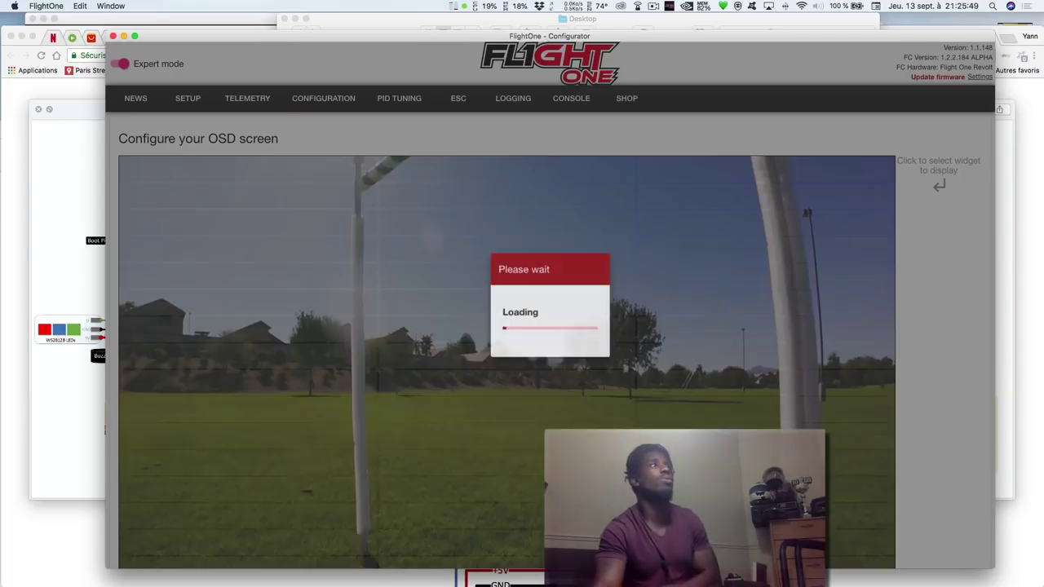
pyautogui.click(198, 171)
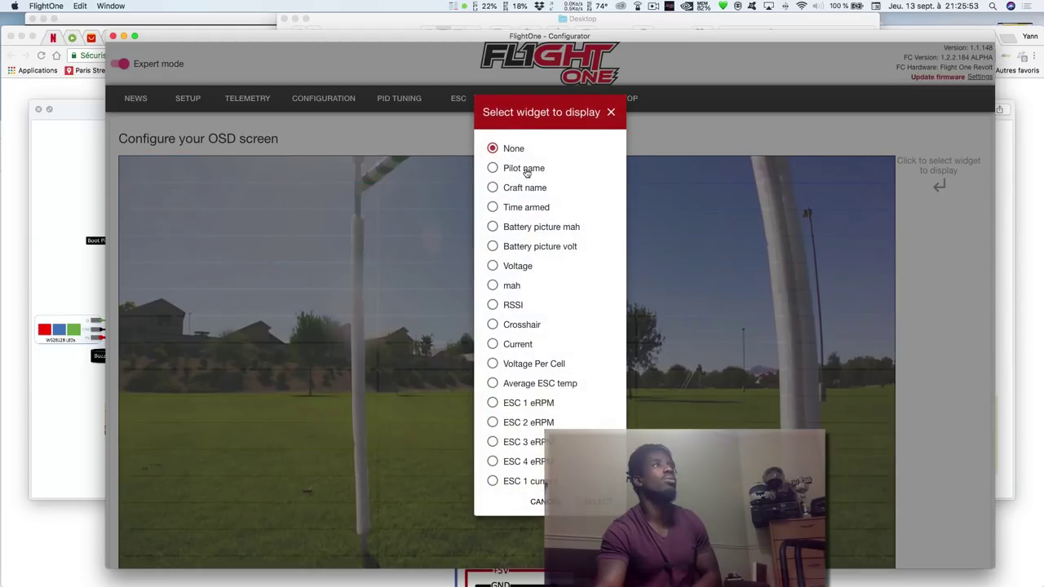
pyautogui.click(522, 190)
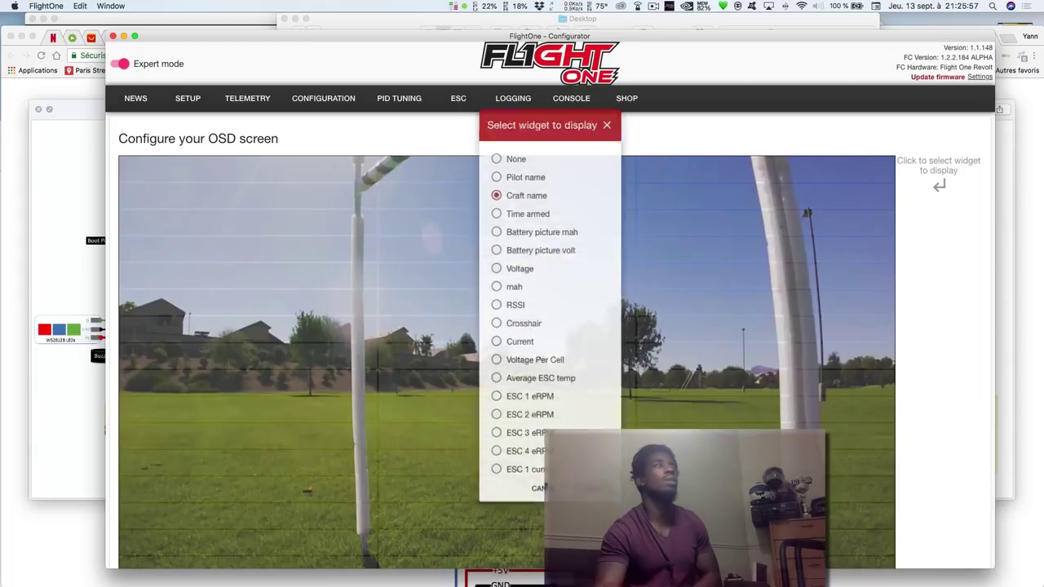
pyautogui.click(597, 501)
pyautogui.click(328, 202)
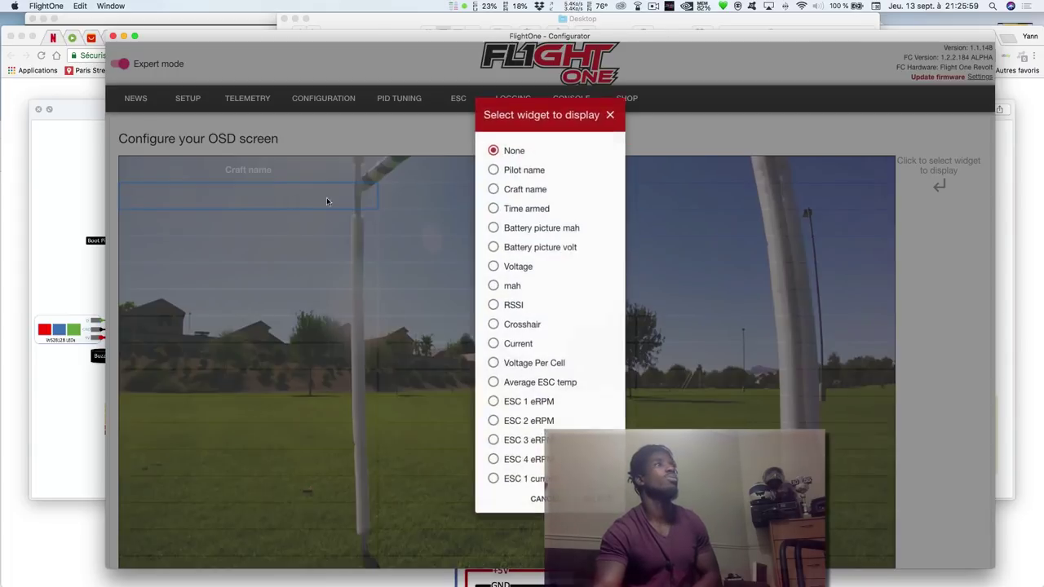
pyautogui.click(517, 171)
pyautogui.click(597, 502)
# Stack the Voltage, Current and mah widgets in the last three rows of the OSD's middle column, and save and exit the layout
pyautogui.click(428, 514)
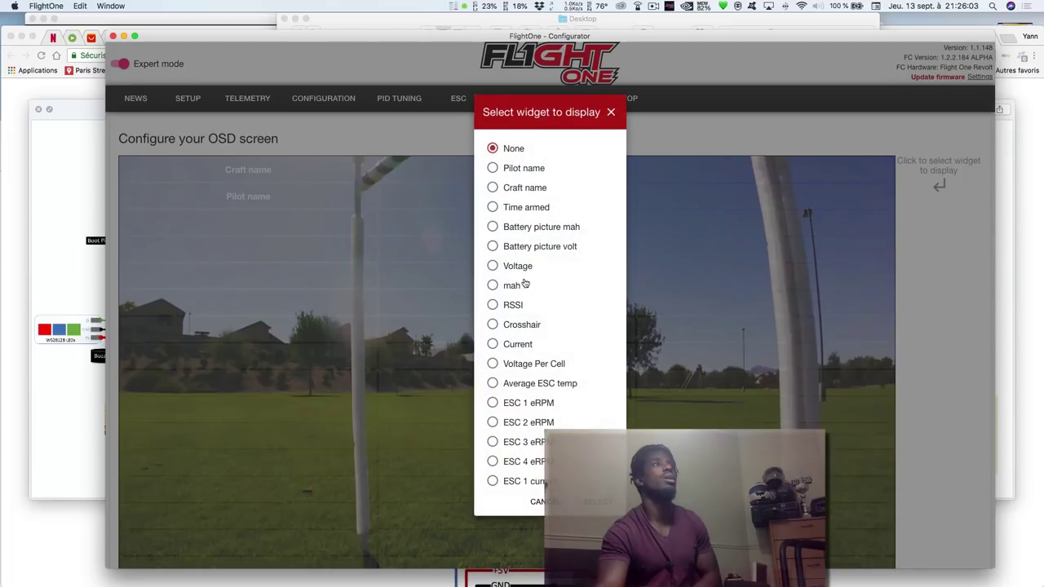
pyautogui.click(522, 267)
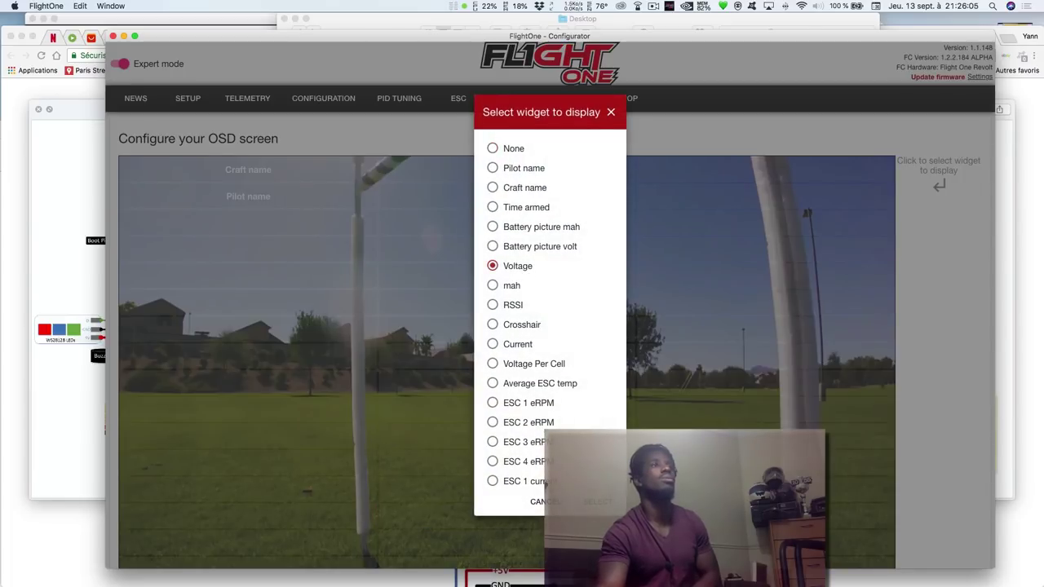
pyautogui.click(597, 502)
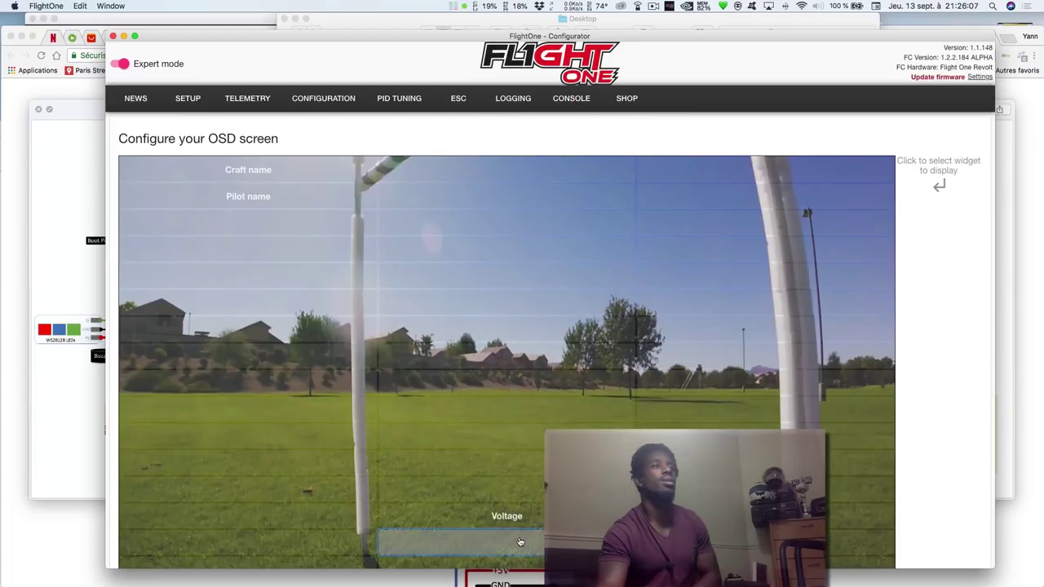
pyautogui.click(519, 541)
pyautogui.click(522, 347)
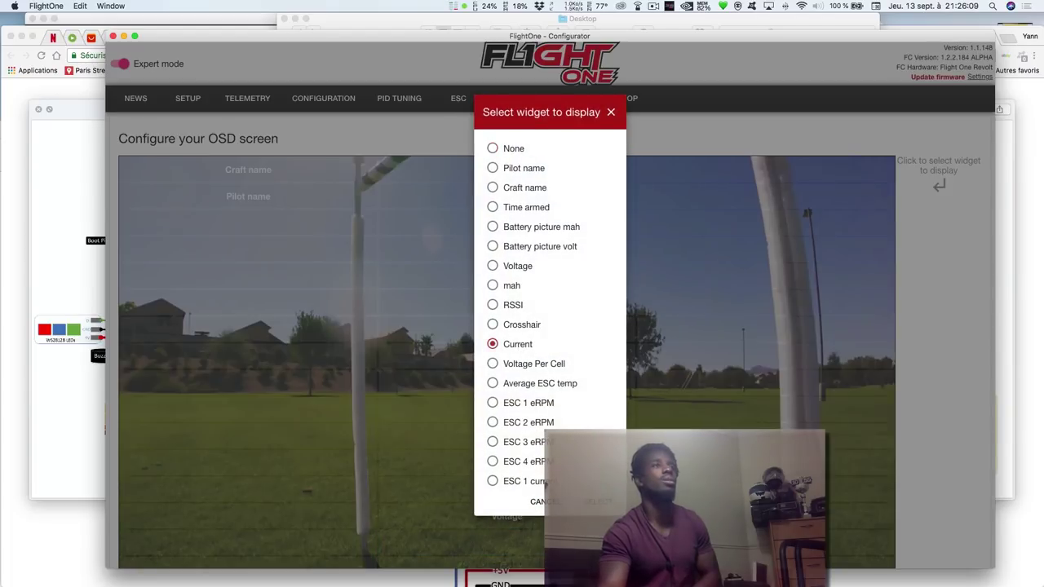
pyautogui.click(598, 502)
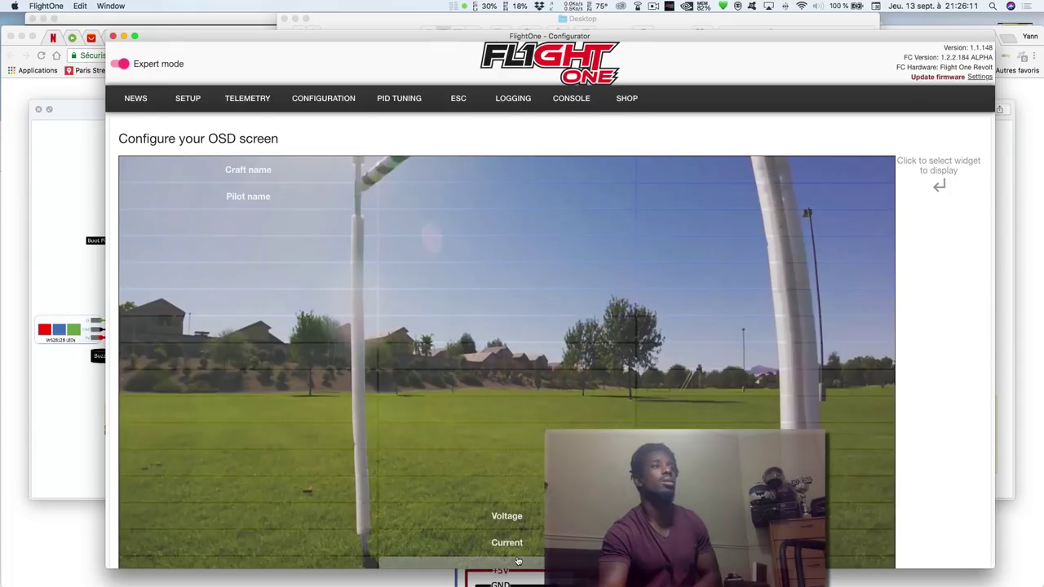
pyautogui.click(515, 561)
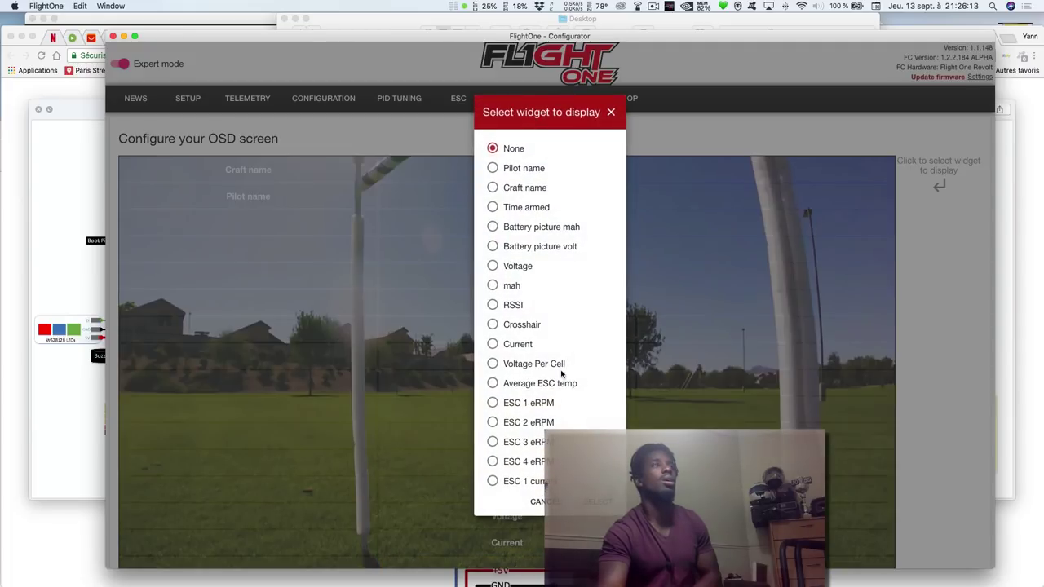
pyautogui.click(512, 287)
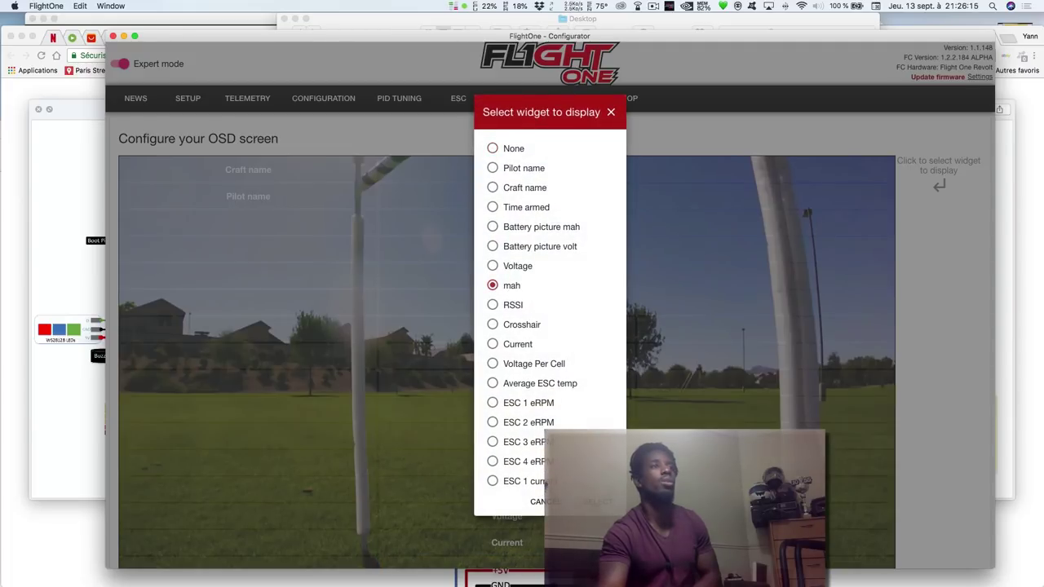
pyautogui.click(598, 501)
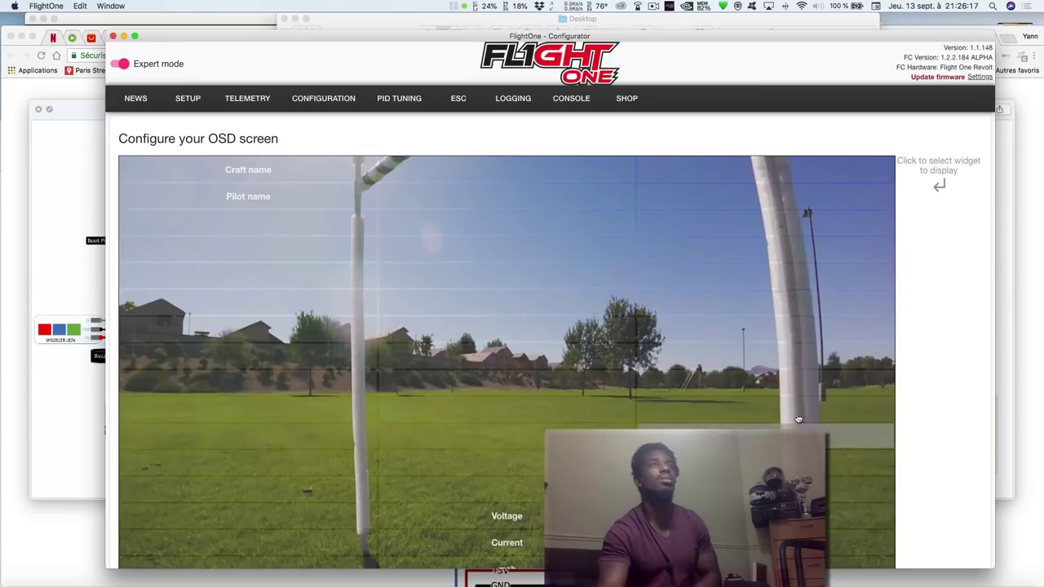
pyautogui.scroll(-2, 938, 522)
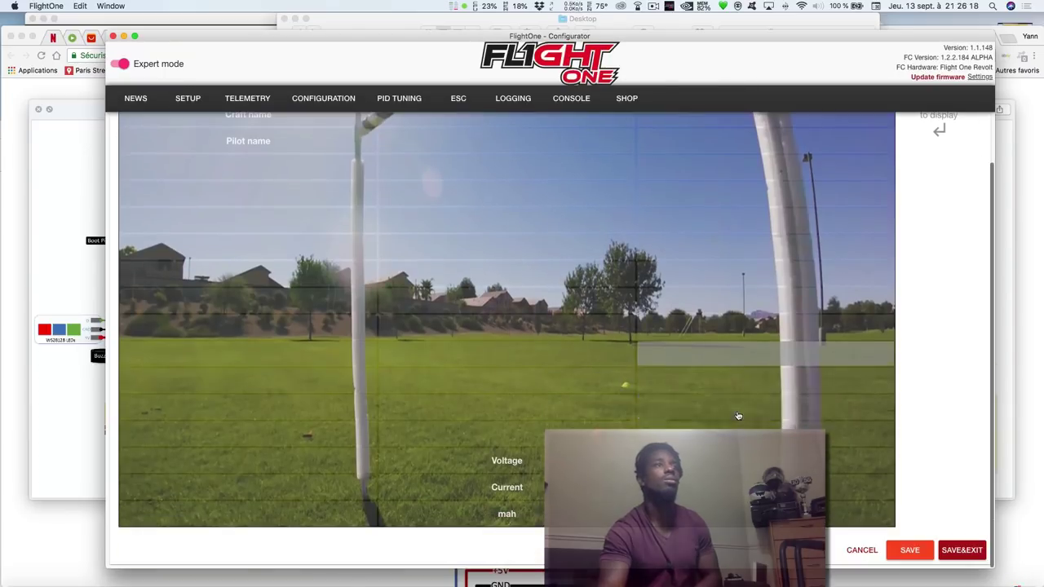
pyautogui.click(961, 548)
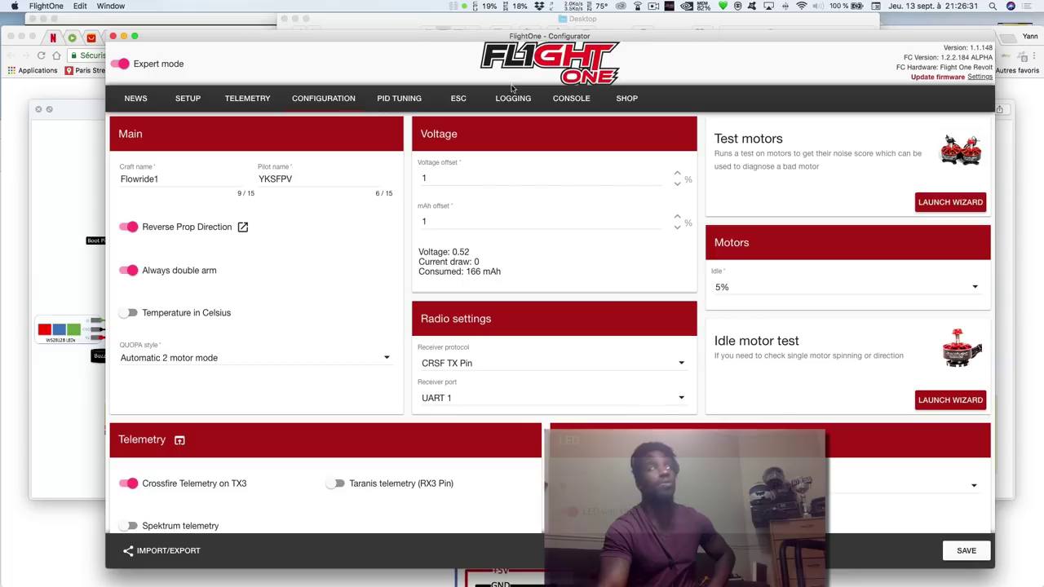
# Review the ESC data and flight log capacity, and list all settings in the console with the dump command
pyautogui.click(465, 99)
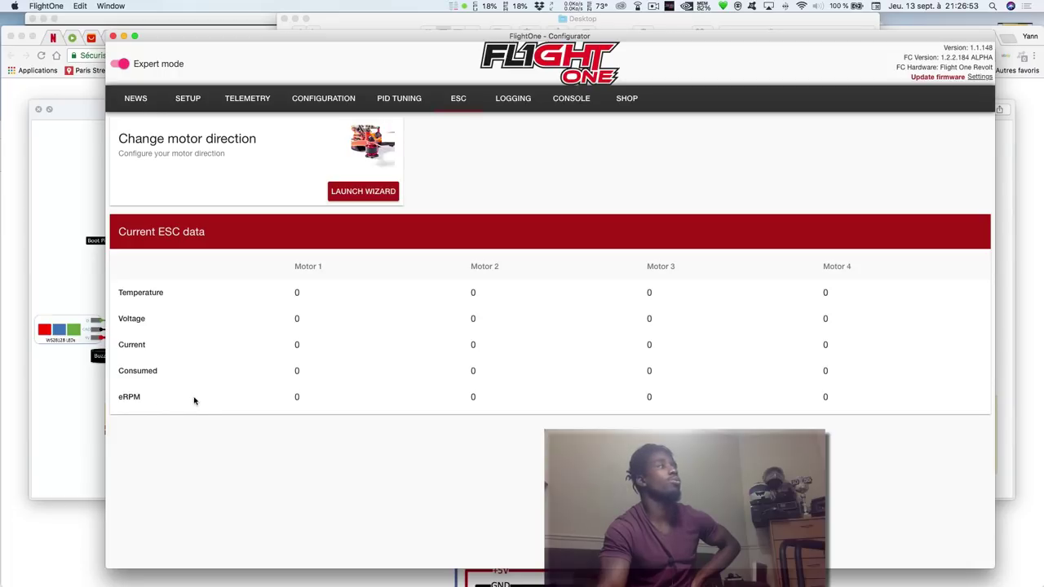
pyautogui.click(508, 98)
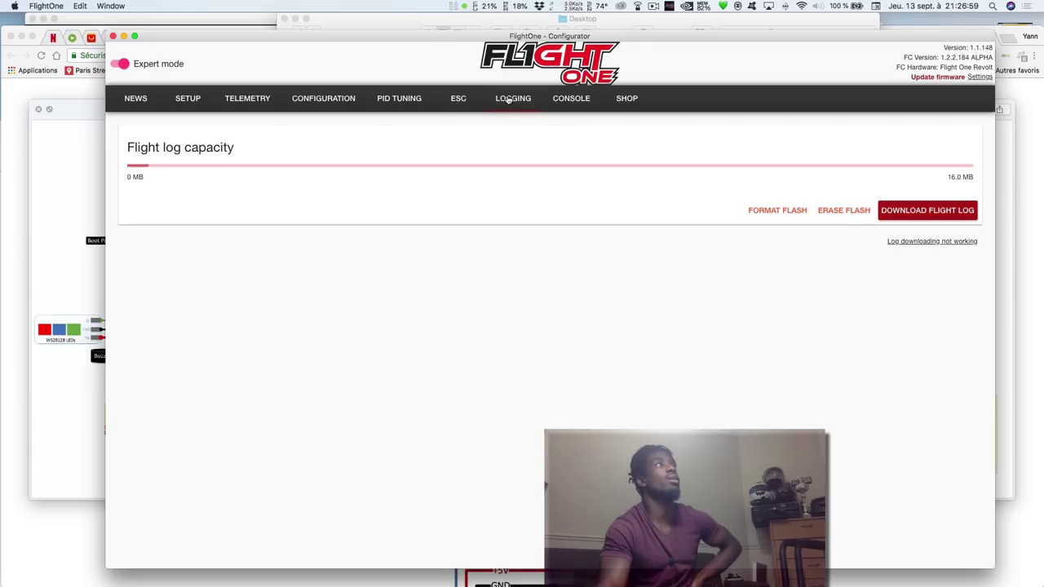
pyautogui.click(563, 98)
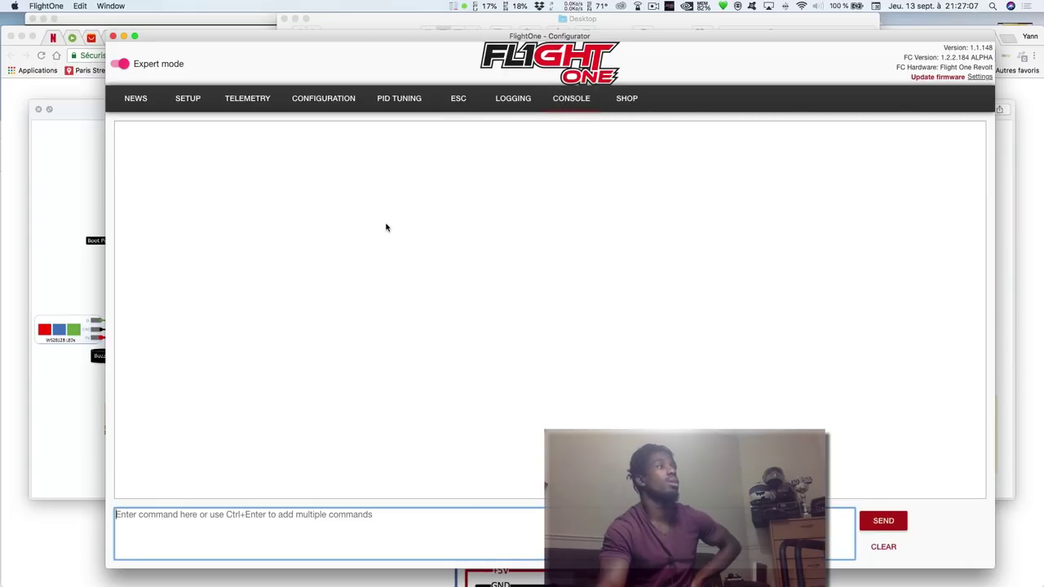
pyautogui.write('mp')
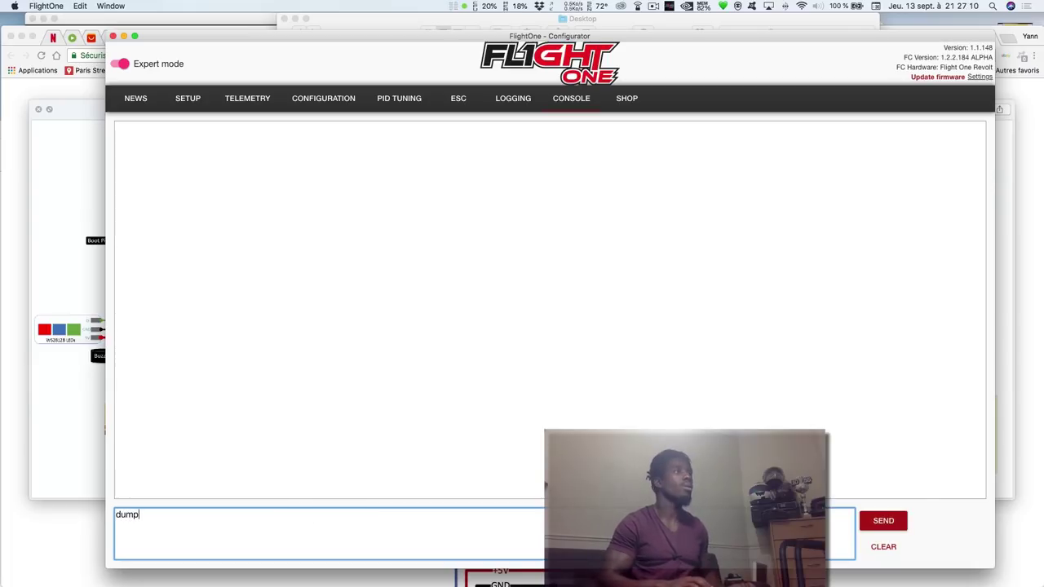
pyautogui.press('Return')
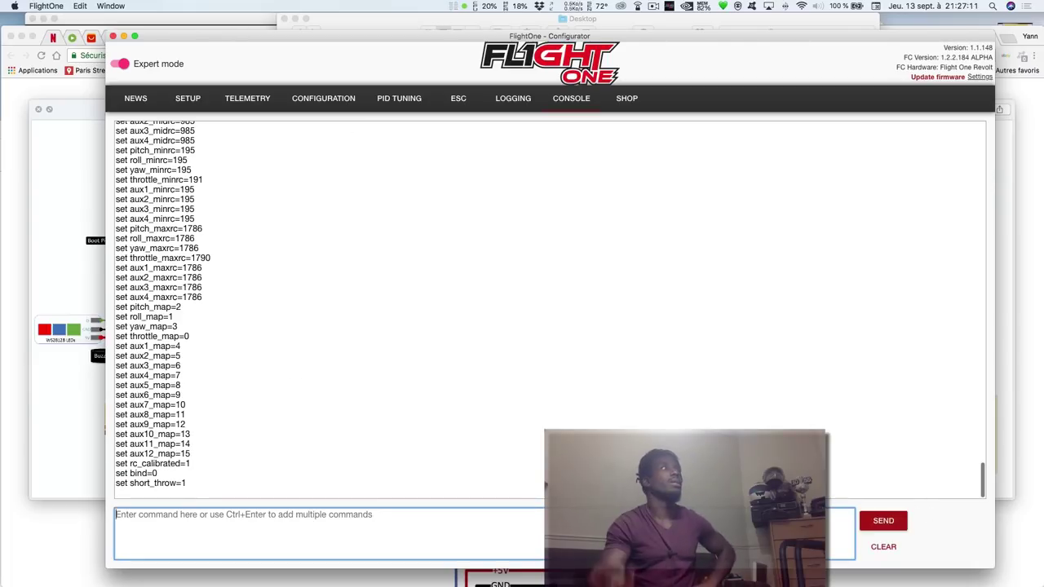
# Look through the dumped modes, throttle curves and settings to find the battery voltage cutoff line
pyautogui.scroll(20, 397, 197)
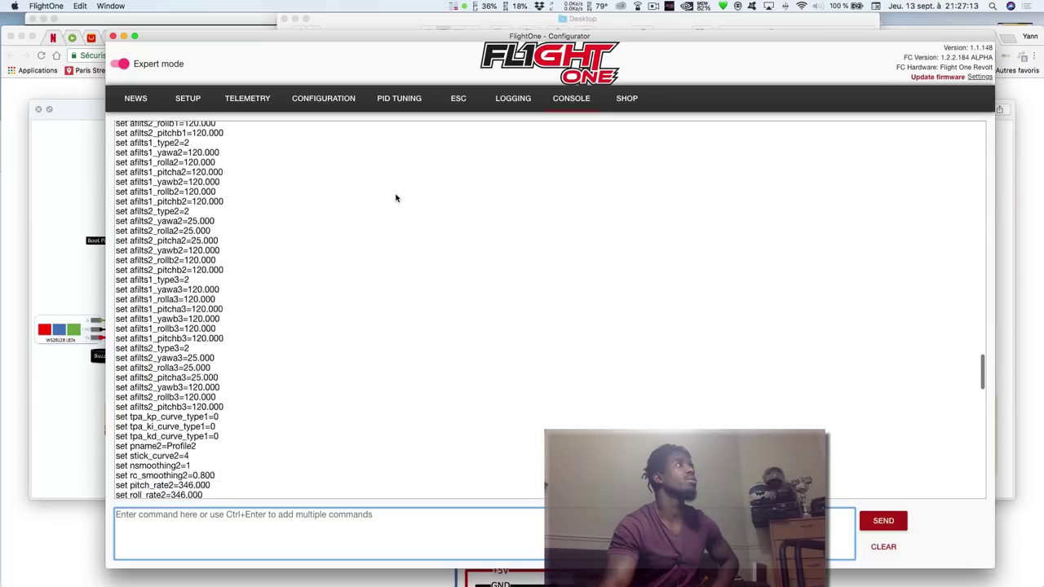
pyautogui.scroll(5, 396, 204)
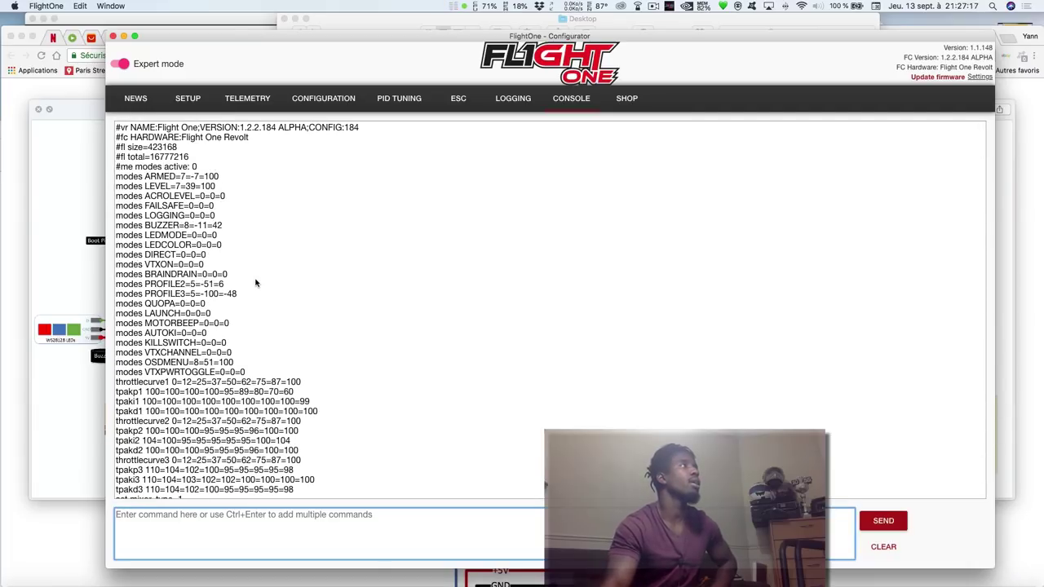
pyautogui.scroll(-4, 255, 283)
pyautogui.scroll(-4, 255, 283)
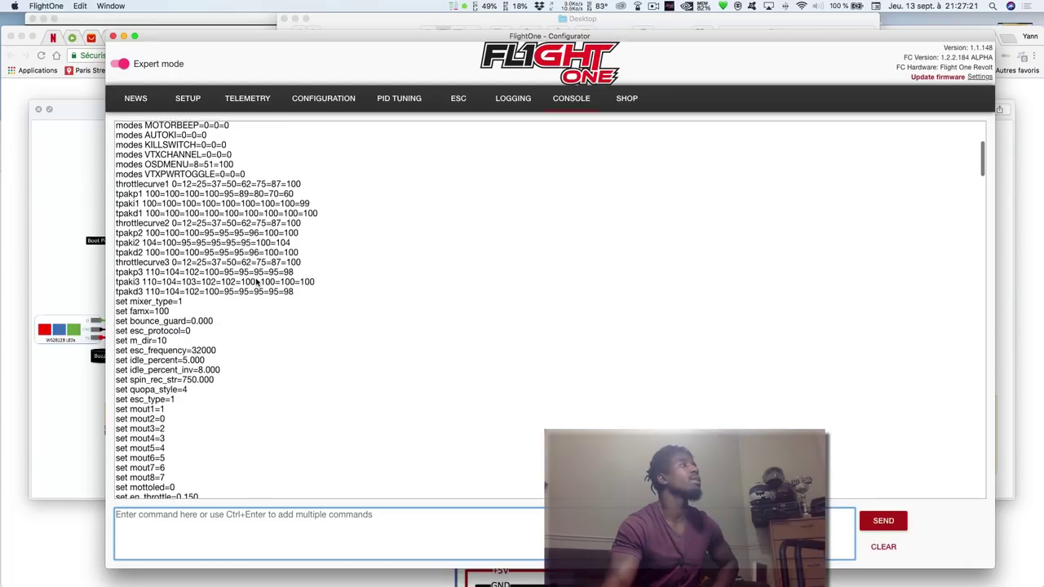
pyautogui.scroll(3, 255, 283)
pyautogui.scroll(4, 255, 283)
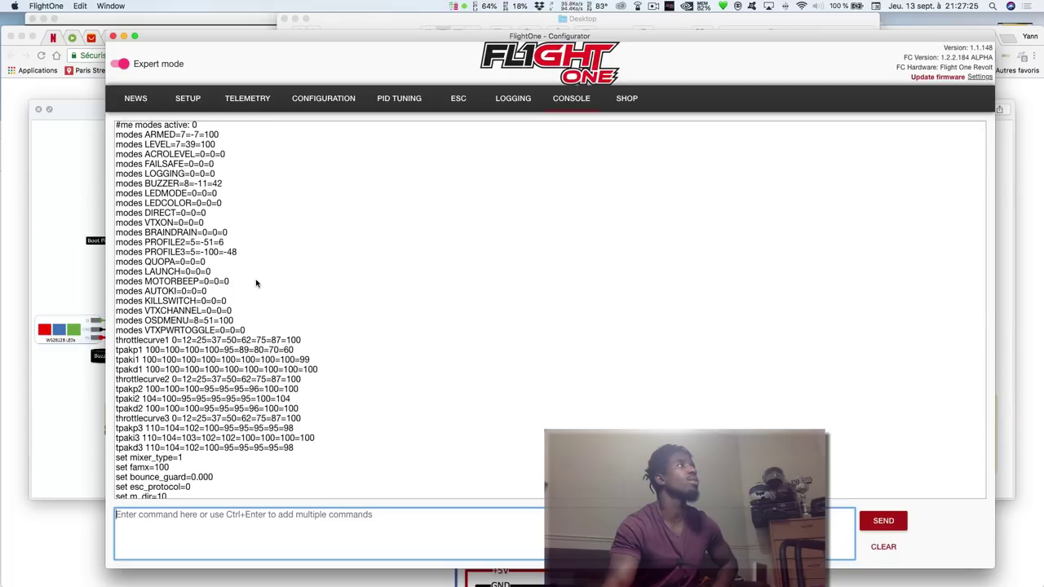
pyautogui.scroll(-3, 255, 283)
pyautogui.scroll(-5, 255, 283)
pyautogui.scroll(-4, 255, 283)
pyautogui.scroll(-6, 256, 283)
pyautogui.scroll(-4, 255, 283)
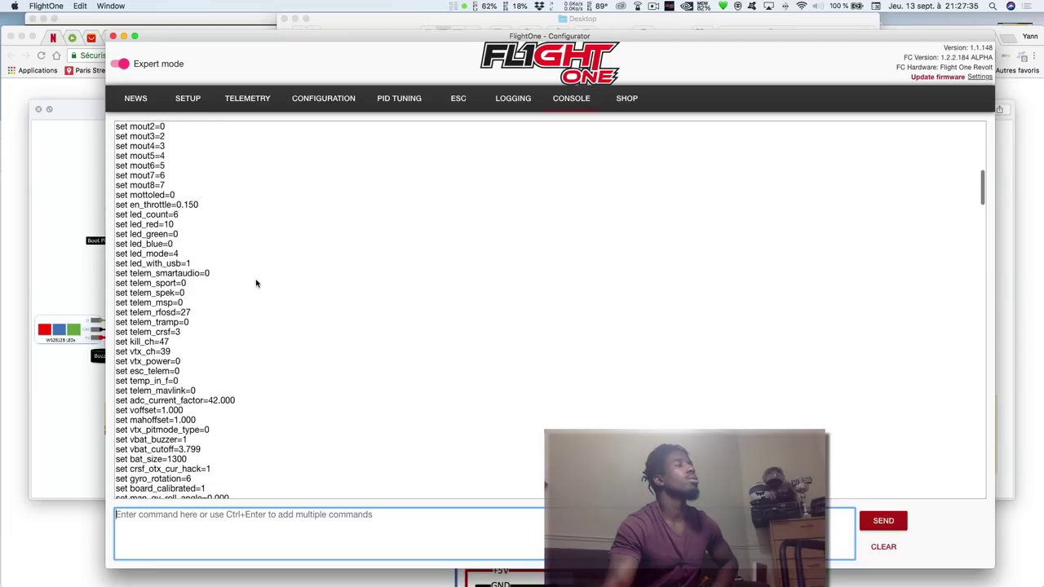
# Copy the vbat_cutoff line from the dump into the command entry, change its value to 3.5 and send it
pyautogui.moveTo(204, 451); pyautogui.dragTo(107, 450)
pyautogui.press('super+c')
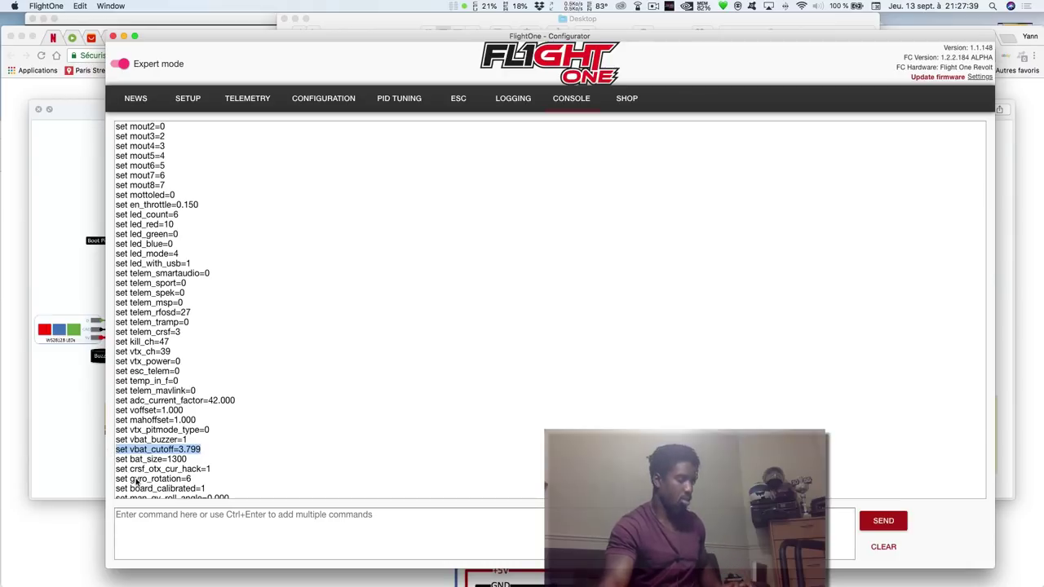
pyautogui.click(178, 532)
pyautogui.press('super+v')
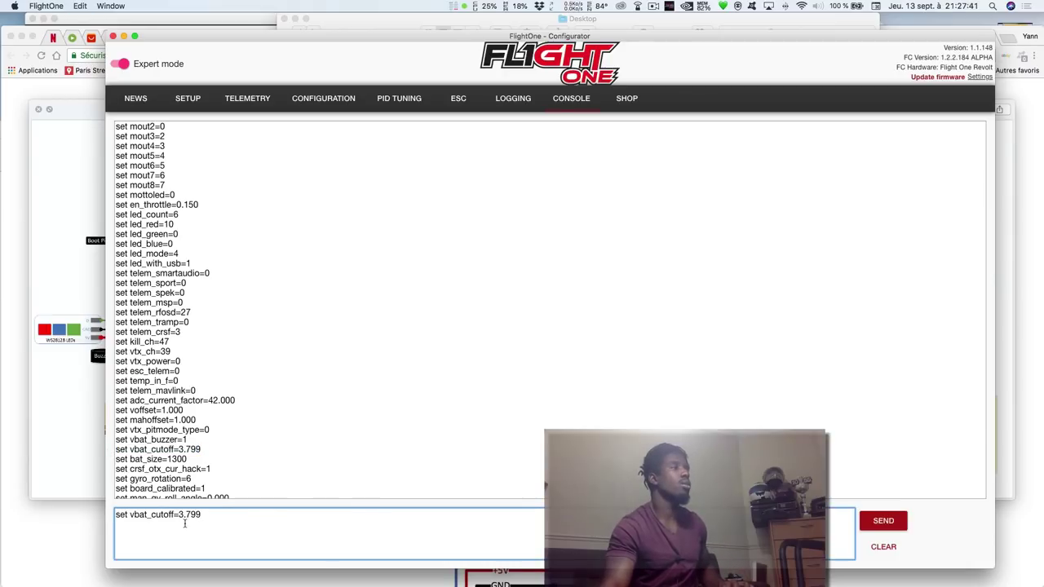
pyautogui.moveTo(187, 514); pyautogui.dragTo(219, 514)
pyautogui.write('5')
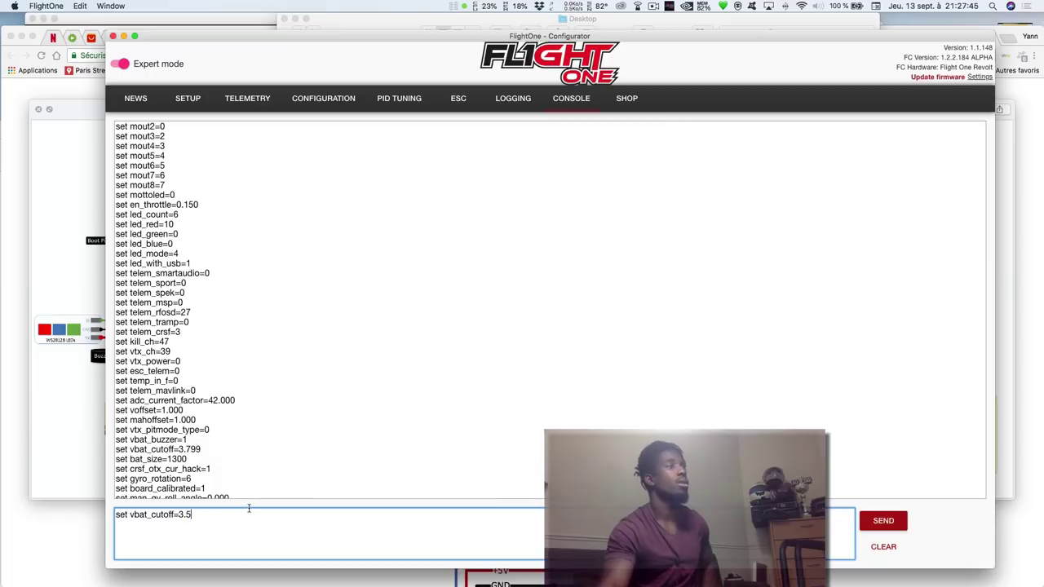
pyautogui.click(880, 530)
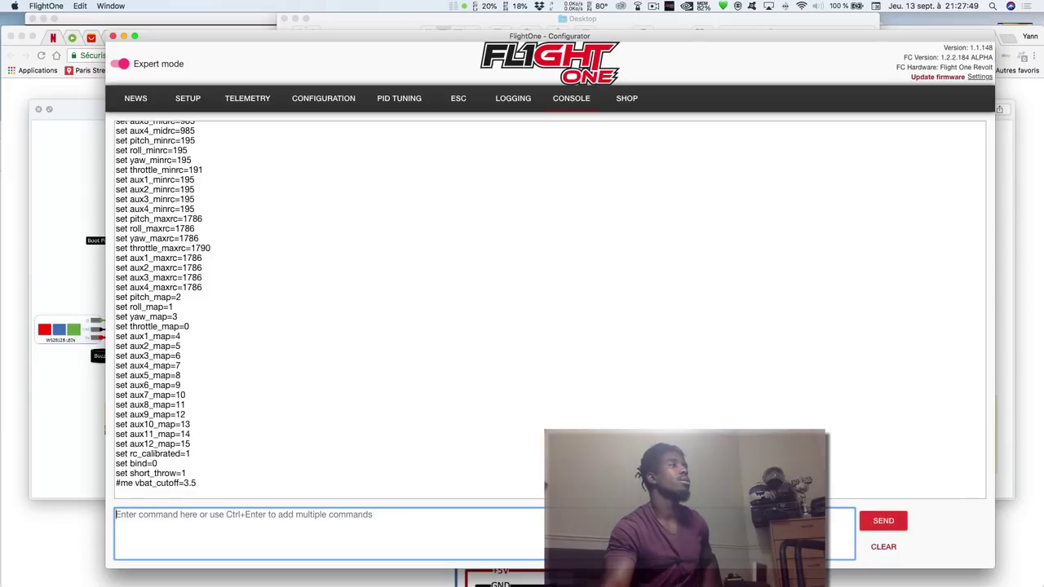
# Store the console change with the save command and open the telemetry view of the quad
pyautogui.write('save')
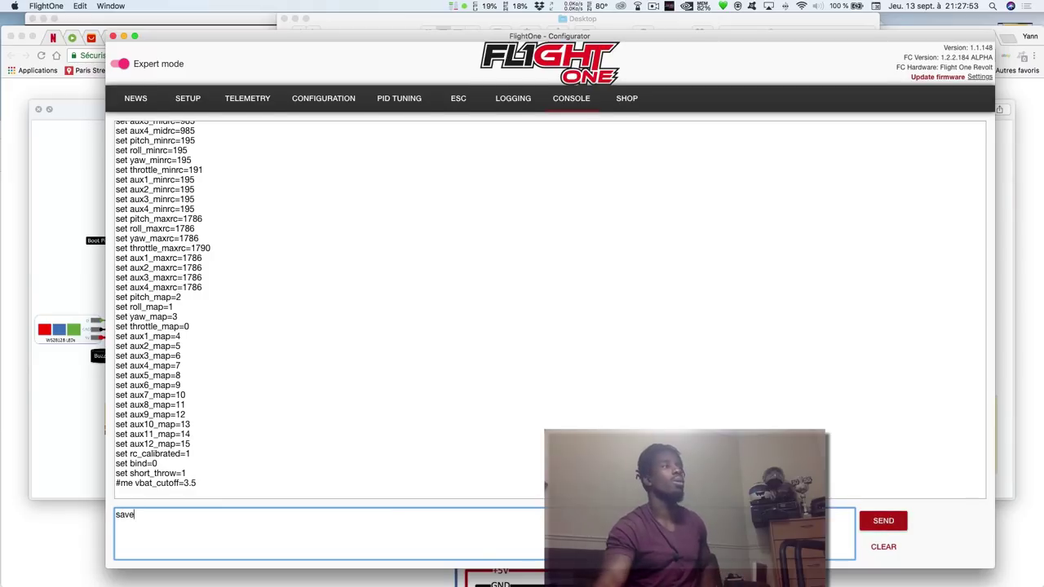
pyautogui.click(880, 527)
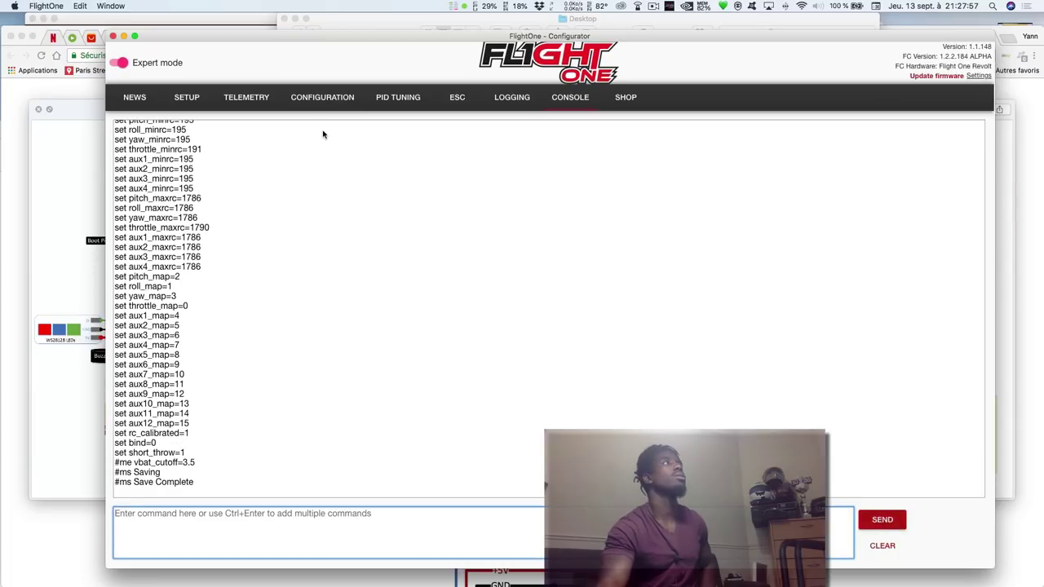
pyautogui.click(256, 99)
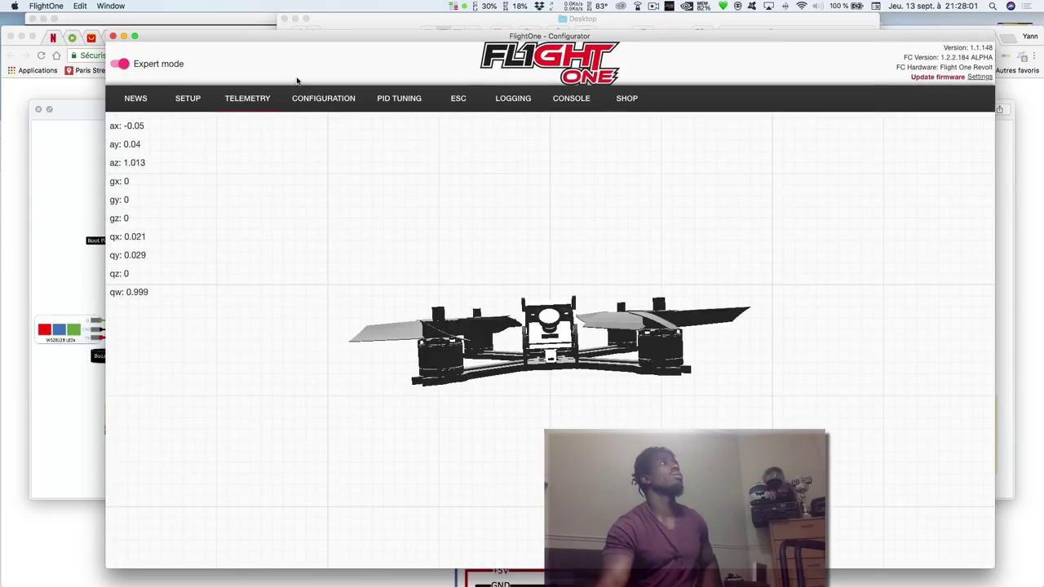
# Open the configuration page and review its main, voltage, radio, telemetry, LED, ESC and OSD settings
pyautogui.click(316, 101)
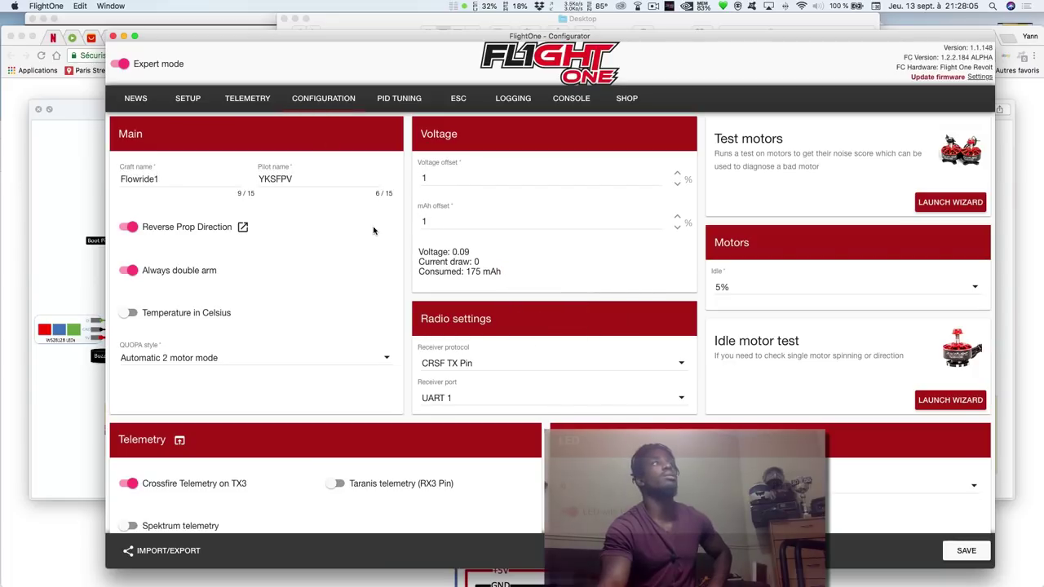
pyautogui.scroll(-10, 376, 240)
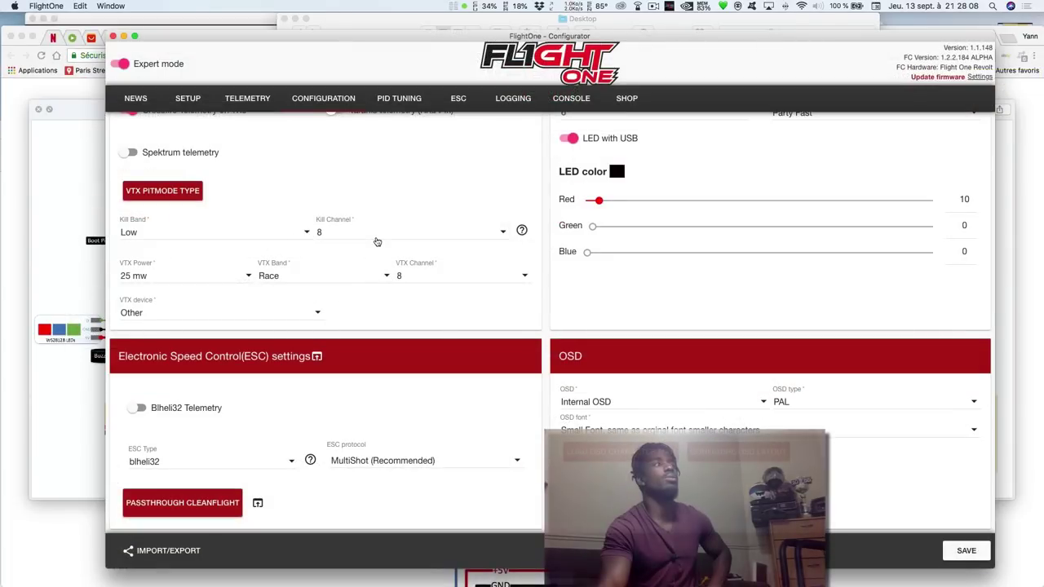
pyautogui.scroll(5, 377, 242)
pyautogui.scroll(-2, 376, 241)
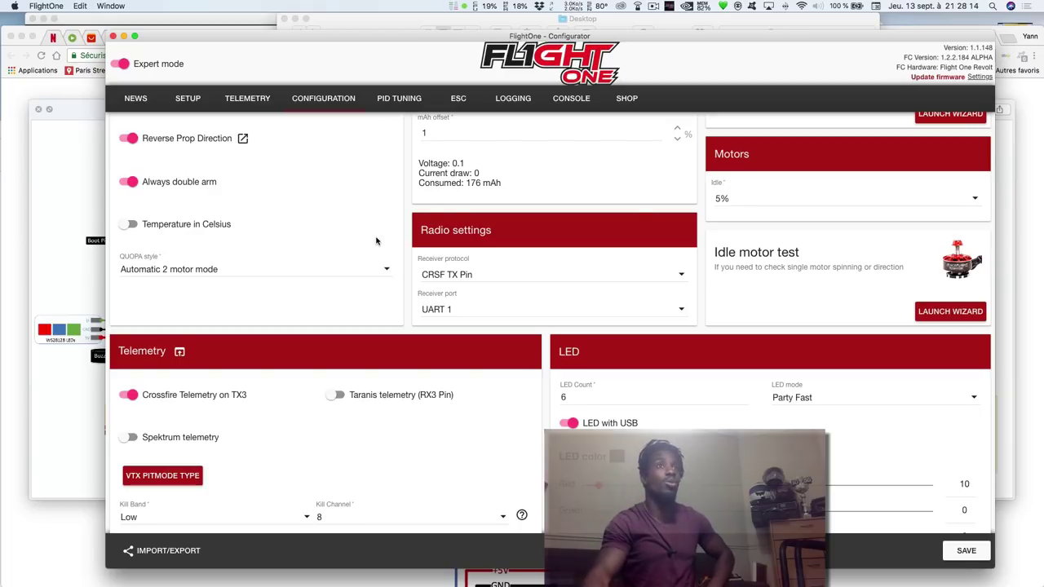
pyautogui.scroll(2, 376, 151)
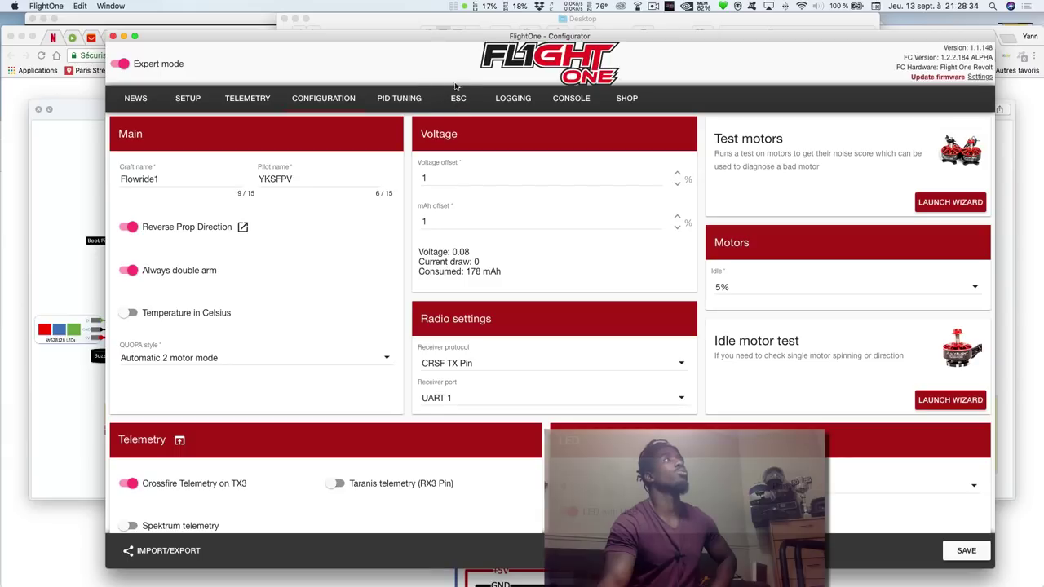
# Move the configurator window aside, switch to the Finder and close the revoltosd.jpg wiring diagram preview
pyautogui.moveTo(416, 45); pyautogui.dragTo(372, 200)
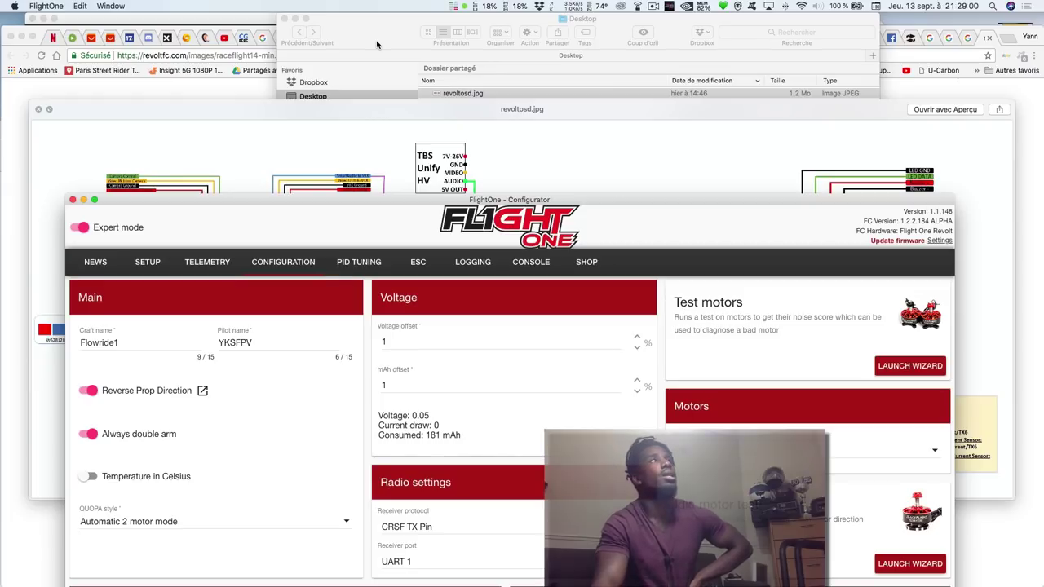
pyautogui.click(377, 43)
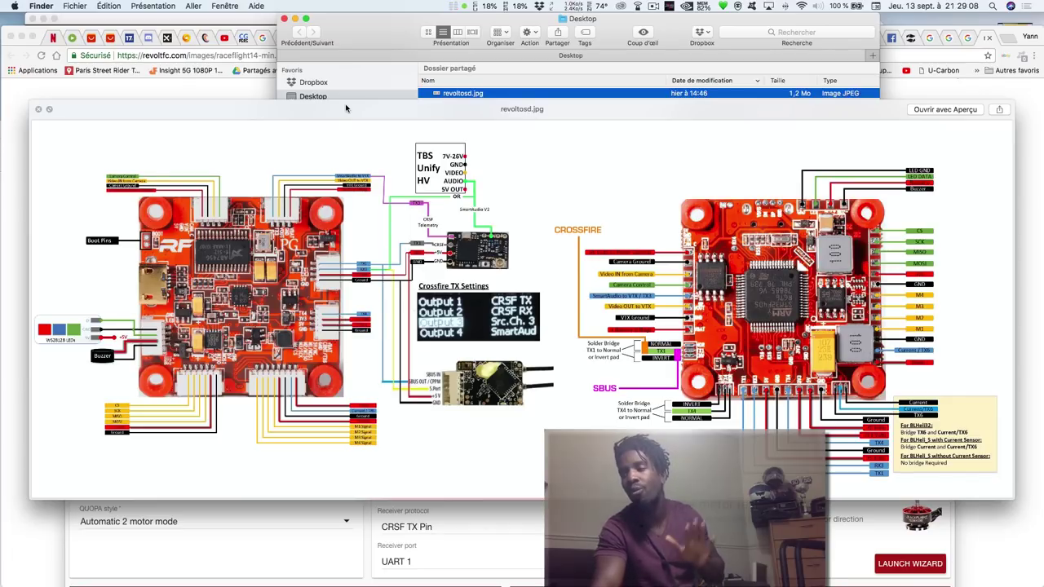
pyautogui.press('space')
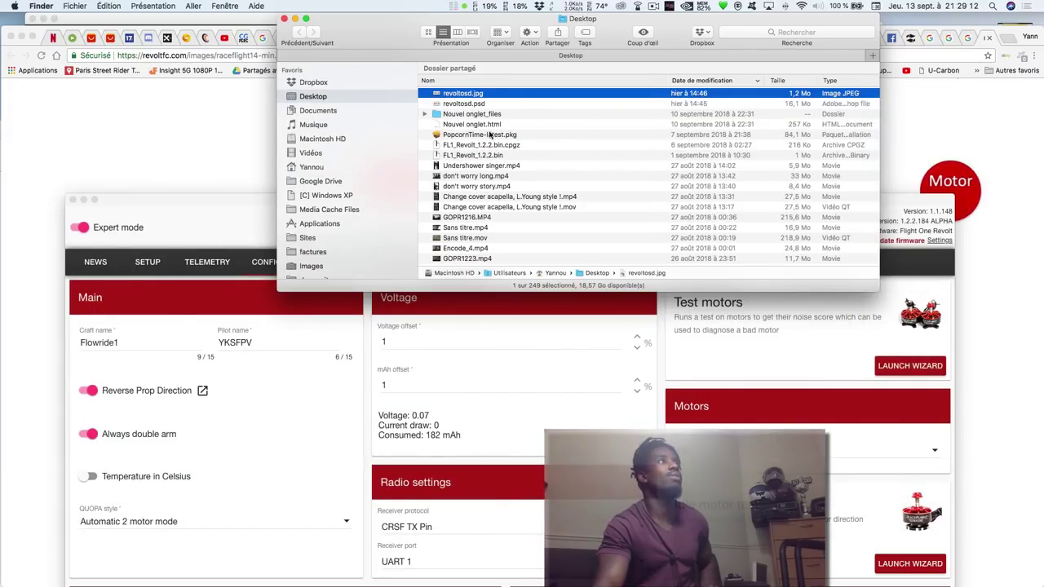
# Preview flying with birds 2.mp4 from the Vidéos folder, skip through several moments of the flight and close the preview
pyautogui.click(329, 154)
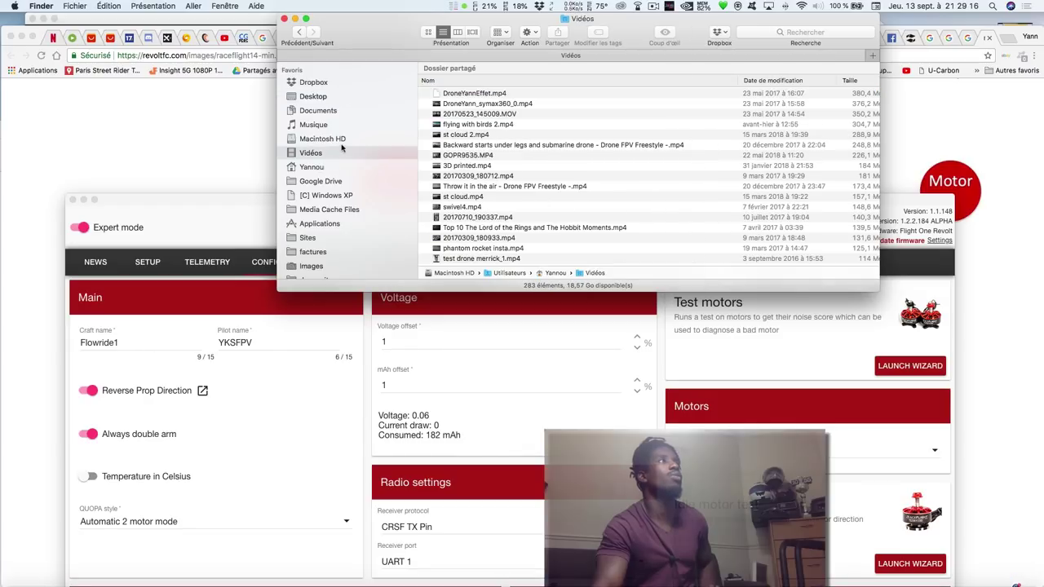
pyautogui.click(474, 124)
pyautogui.press('space')
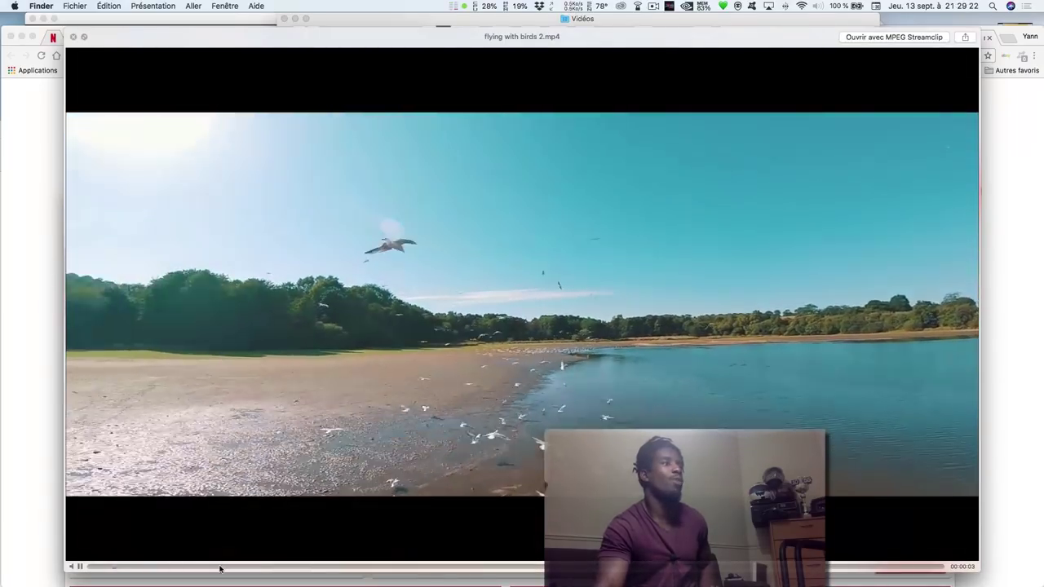
pyautogui.click(217, 567)
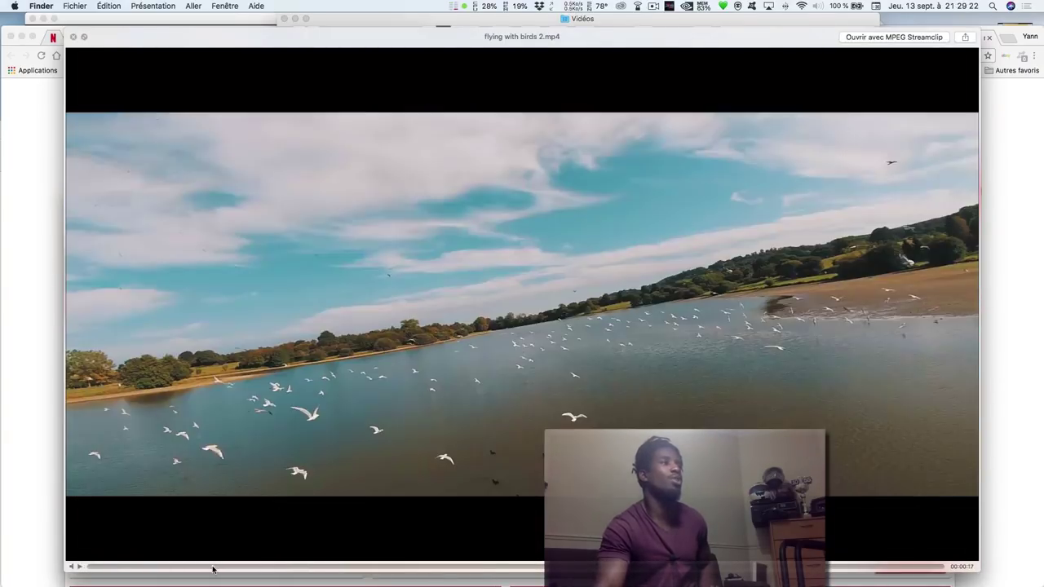
pyautogui.click(156, 568)
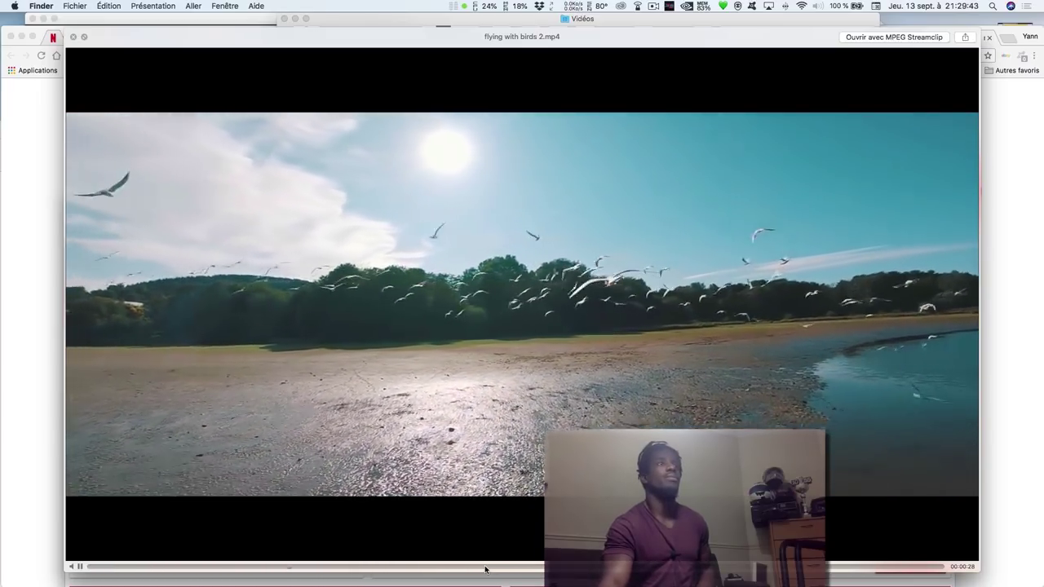
pyautogui.click(485, 567)
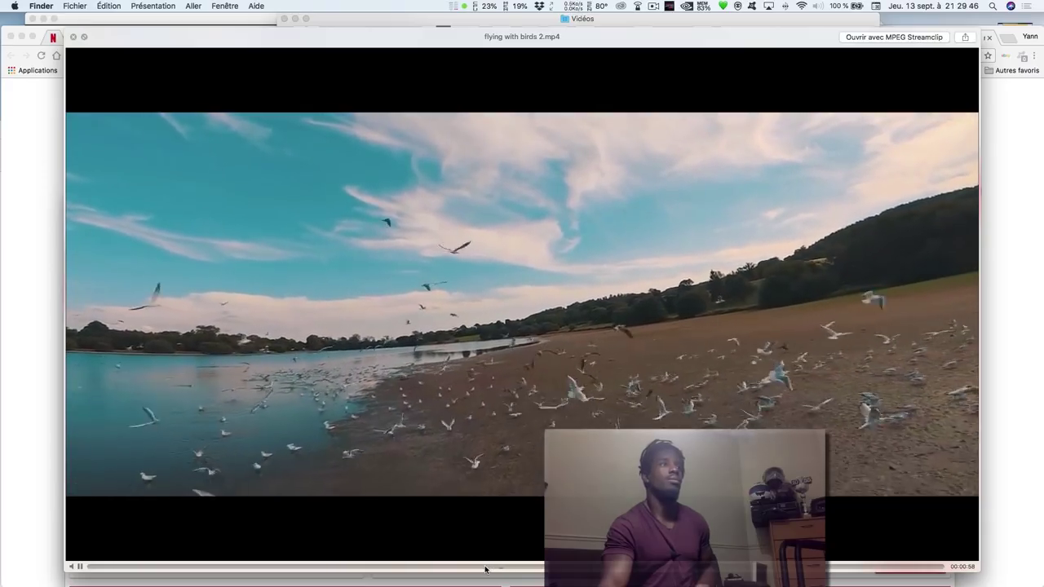
pyautogui.press('space')
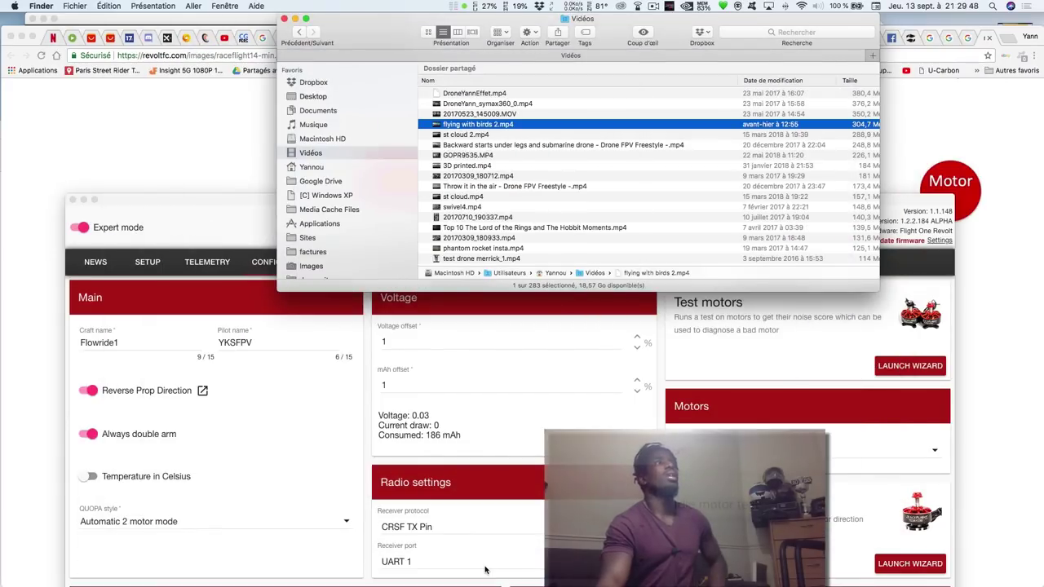